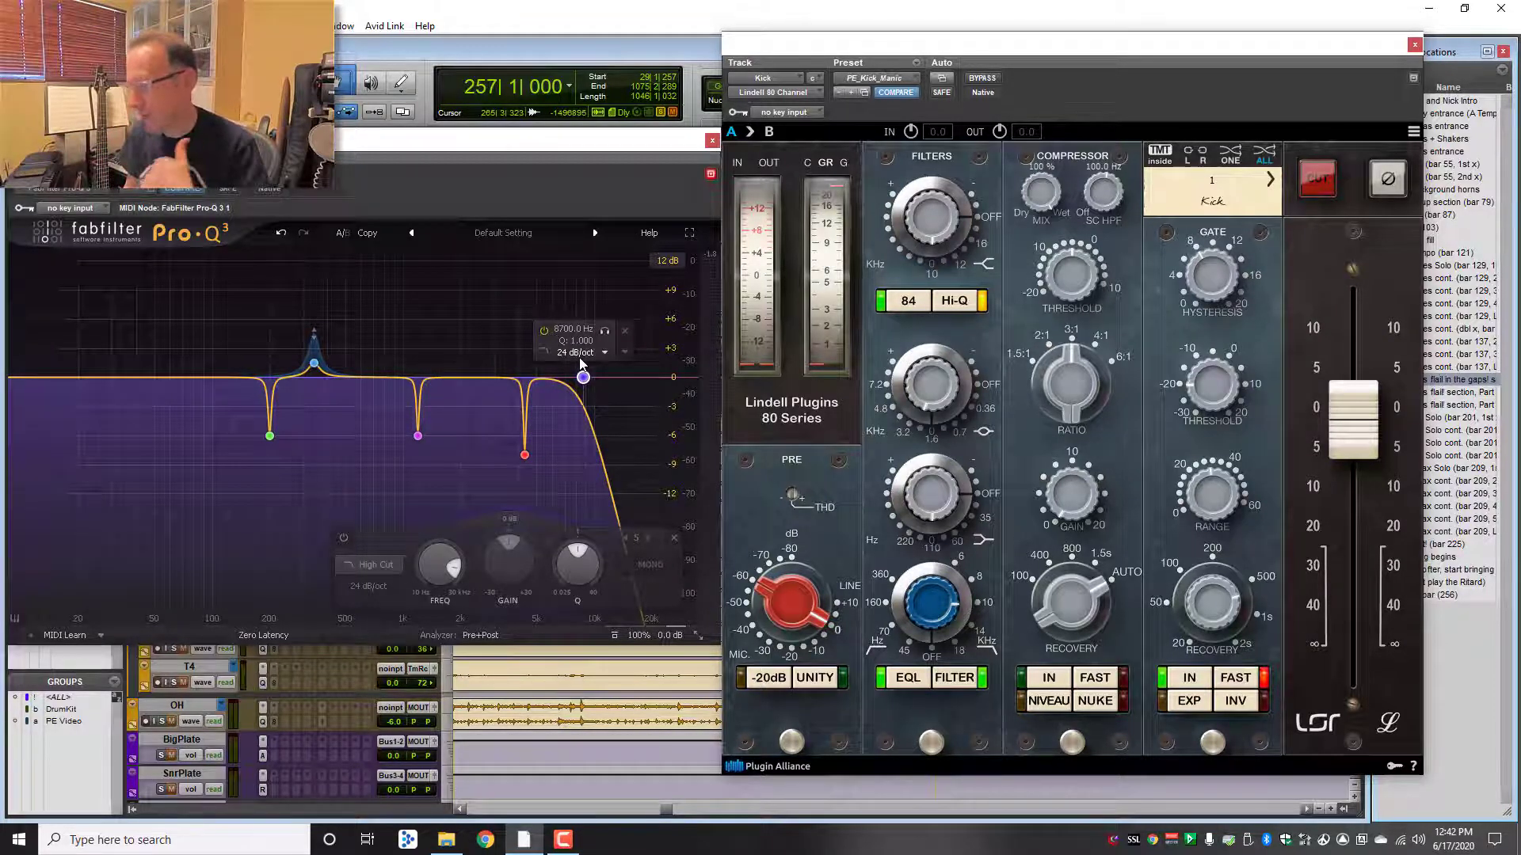
# Step: Try a 36 dB/oct slope on the kick EQ's high-cut band and return it to 24 dB/oct
pyautogui.click(607, 355)
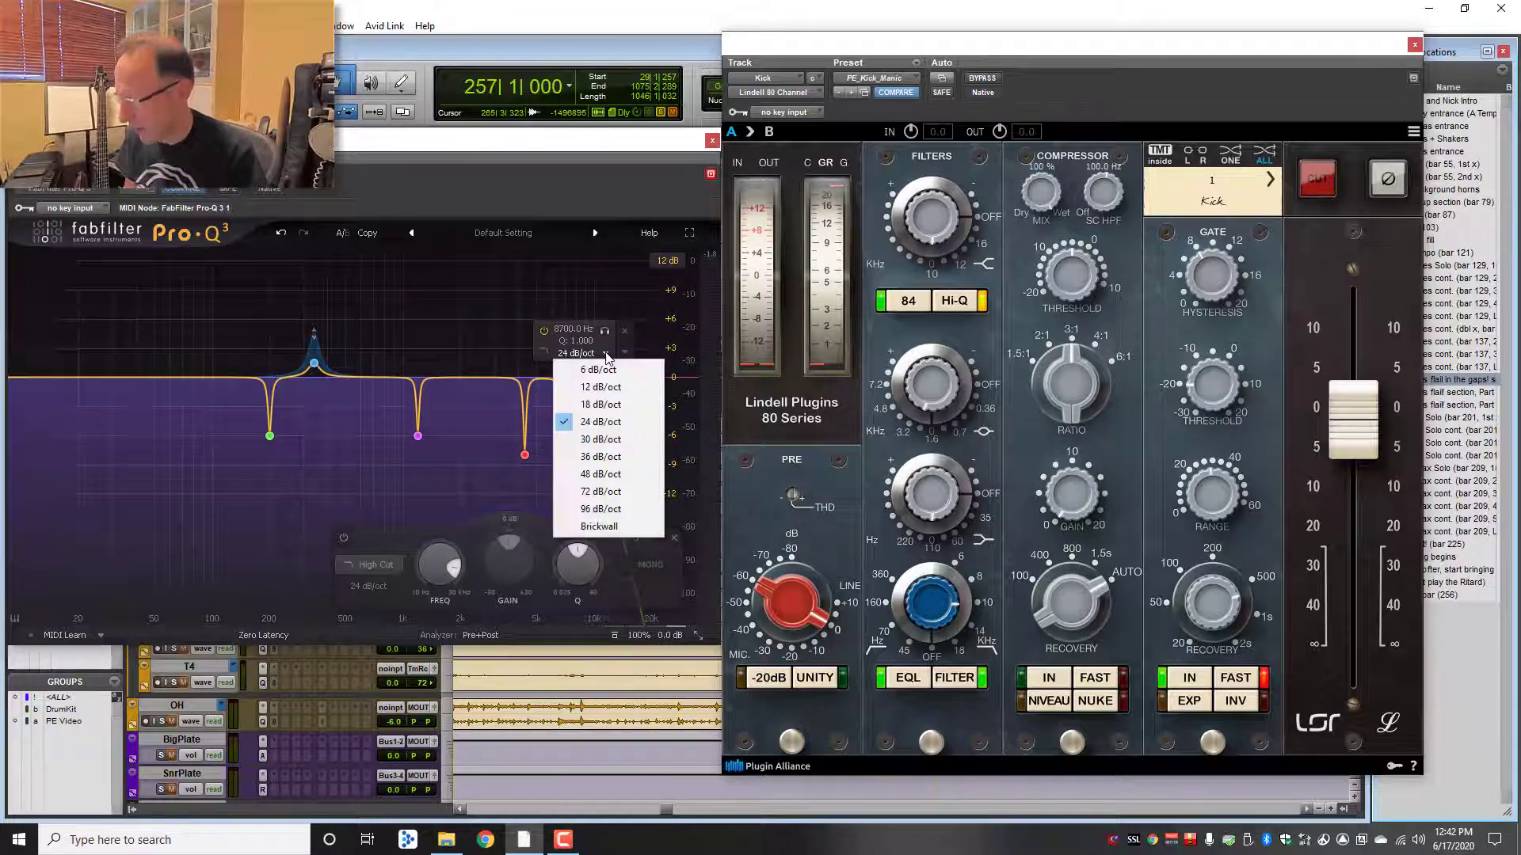
pyautogui.click(621, 456)
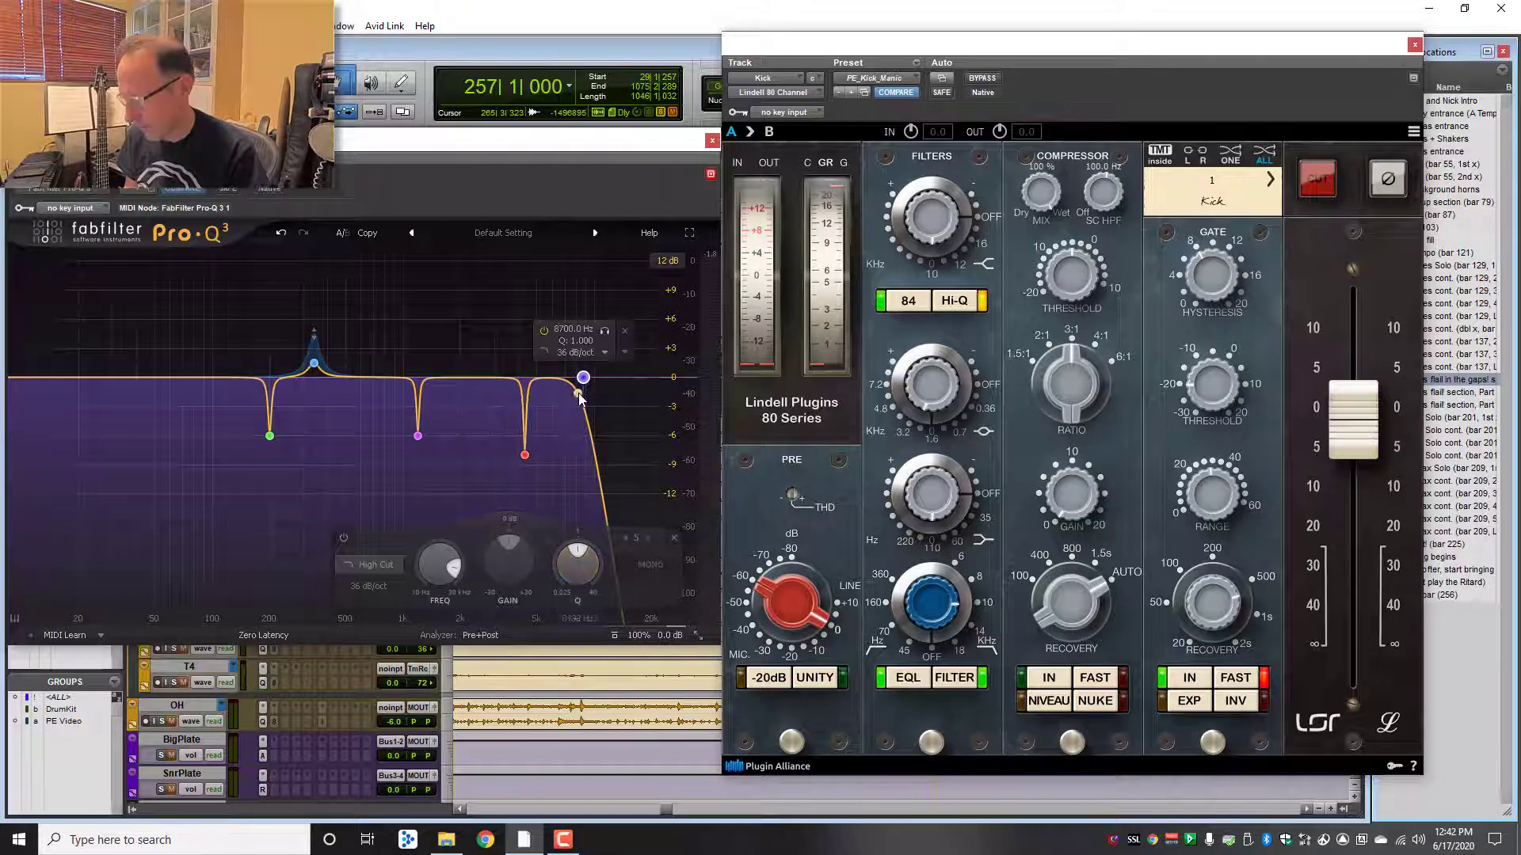
pyautogui.click(606, 354)
pyautogui.click(611, 428)
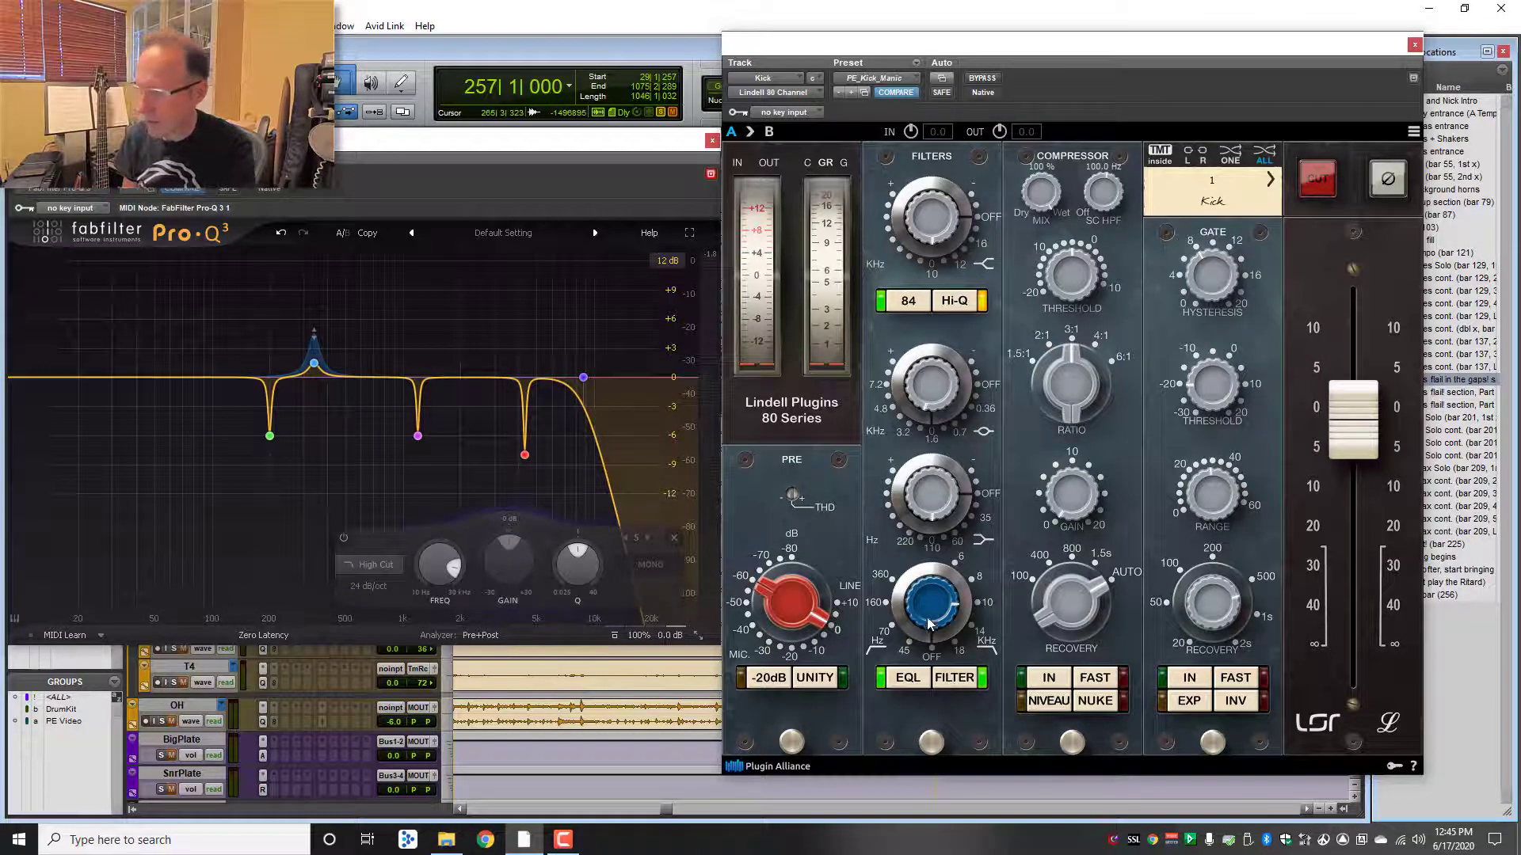
# Step: Play the session and boost the kick EQ's 199 Hz band to about +12 dB
pyautogui.click(270, 437)
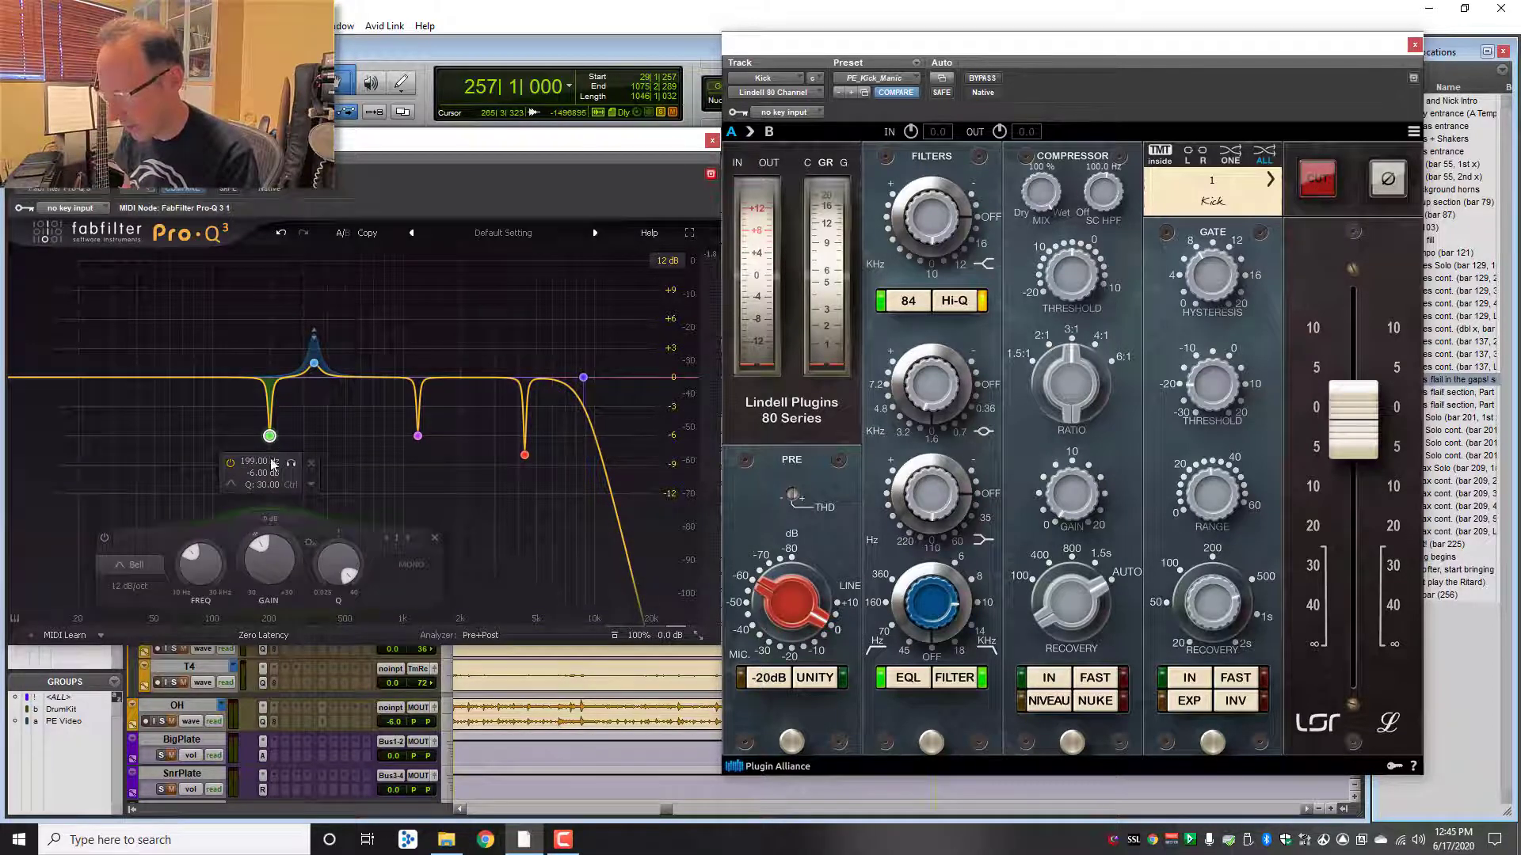
pyautogui.moveTo(280, 569)
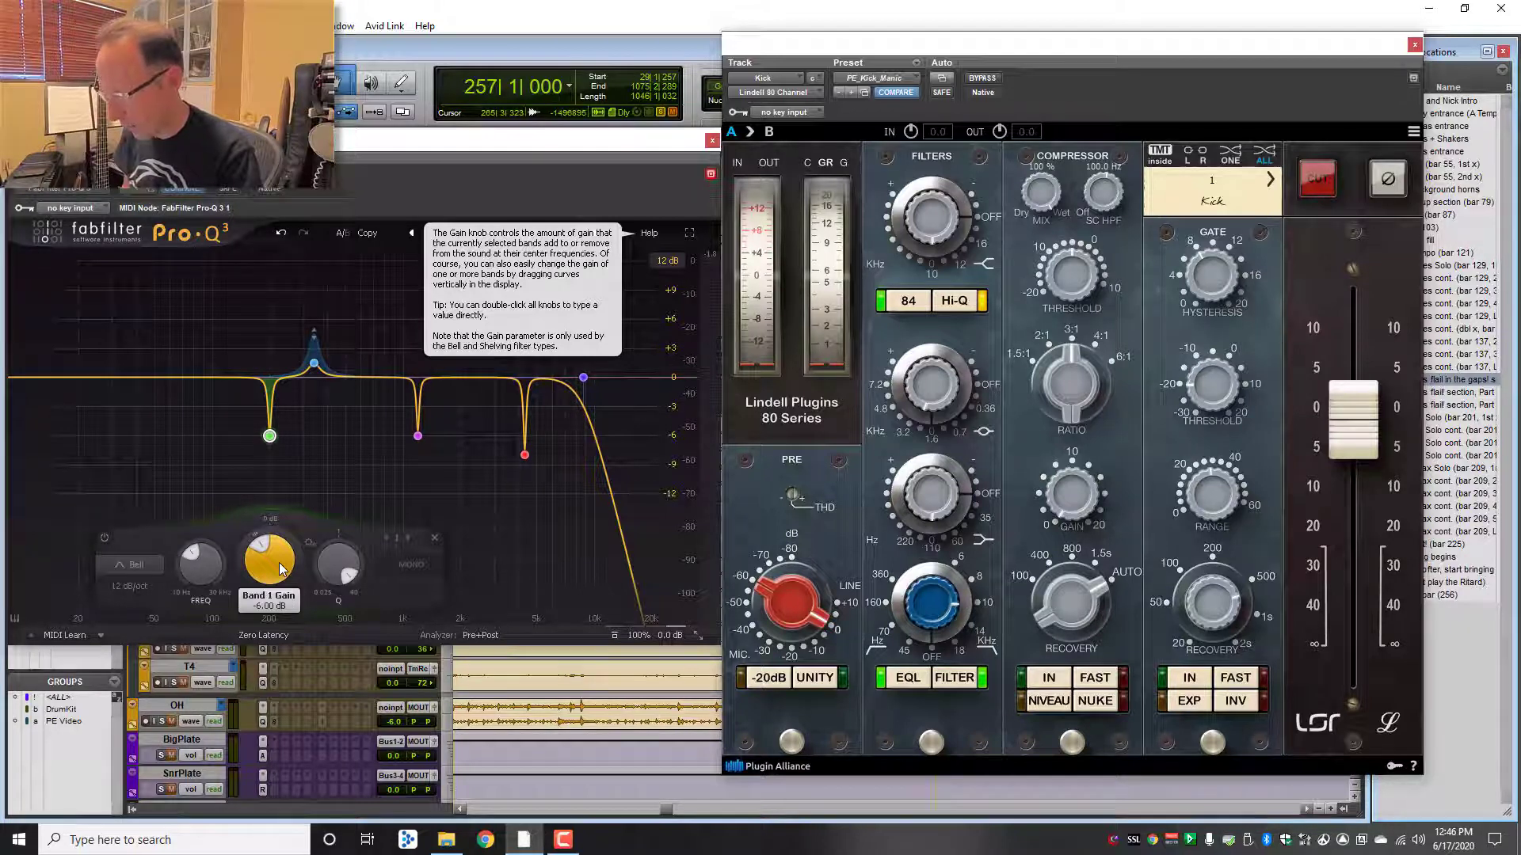
pyautogui.press('space')
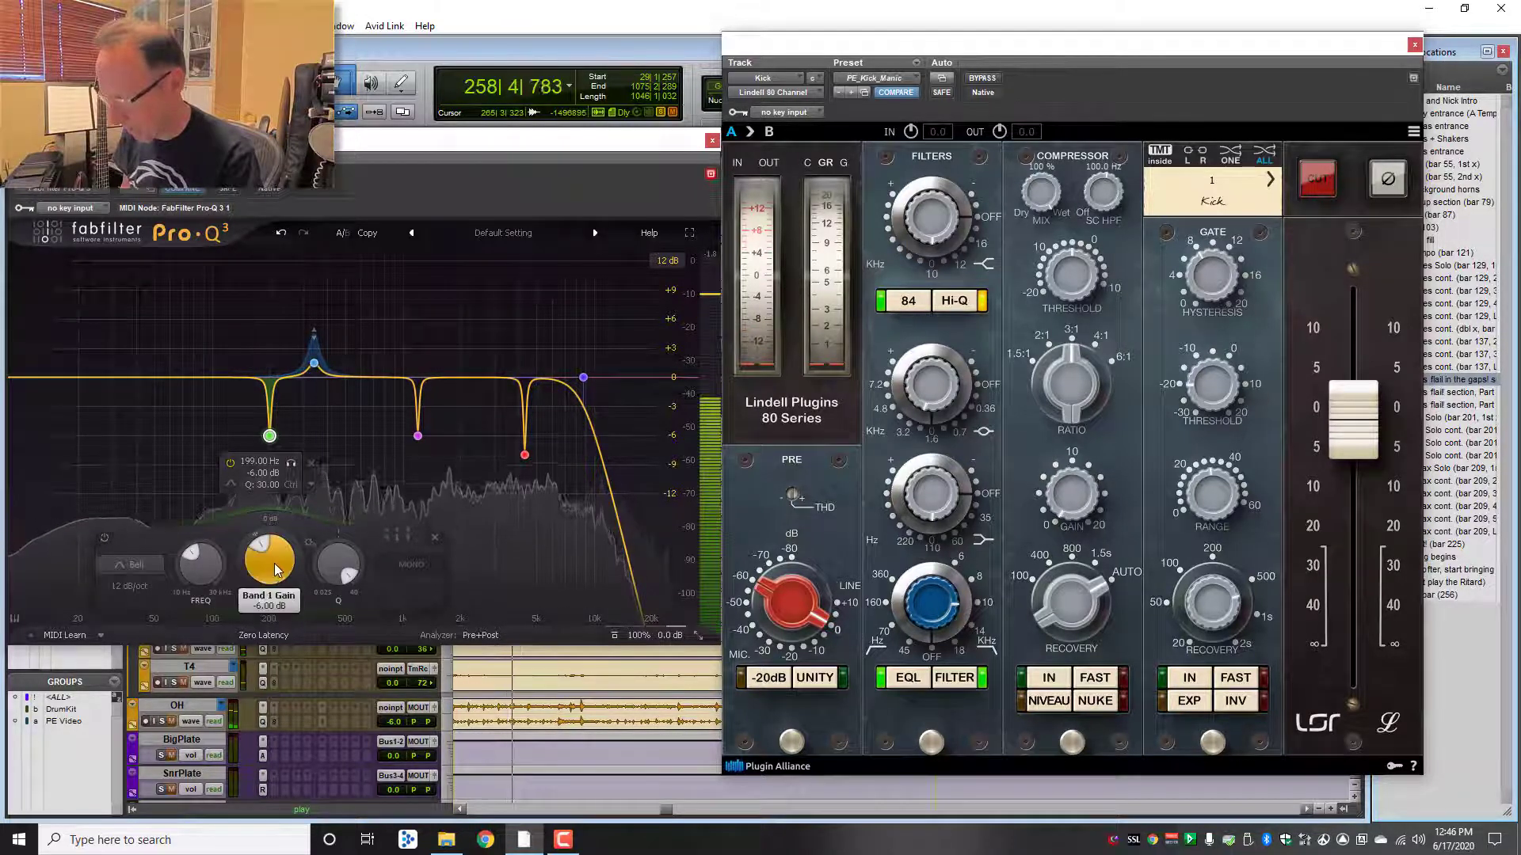
pyautogui.moveTo(274, 555); pyautogui.dragTo(253, 444)
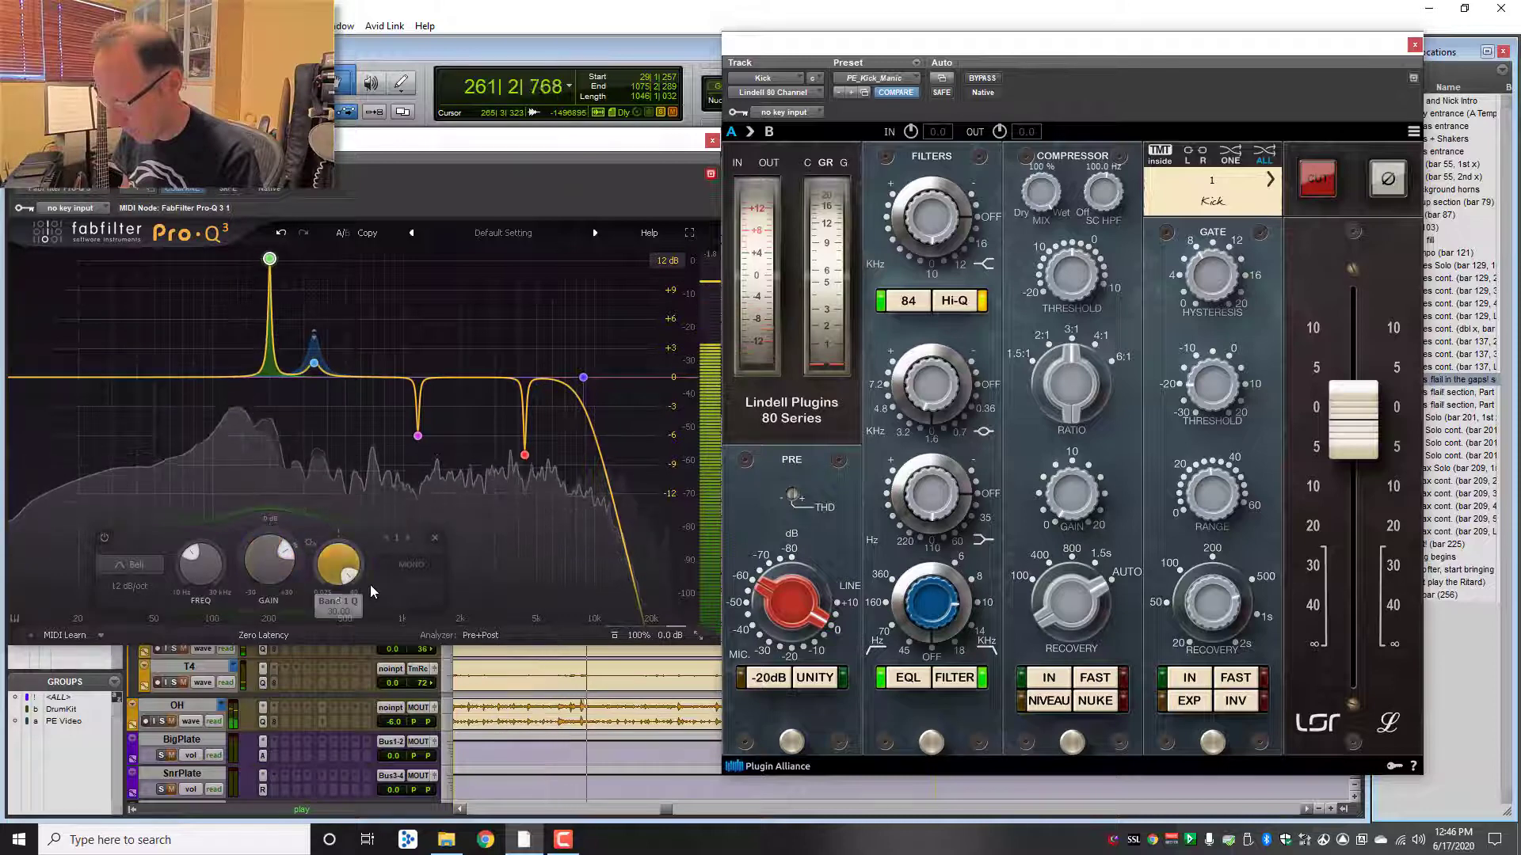
# Step: Boost the kick EQ's 1190 Hz band to about +26 dB and raise the 199 Hz band to about +25 dB
pyautogui.click(418, 437)
pyautogui.moveTo(422, 569); pyautogui.dragTo(398, 404)
pyautogui.click(270, 332)
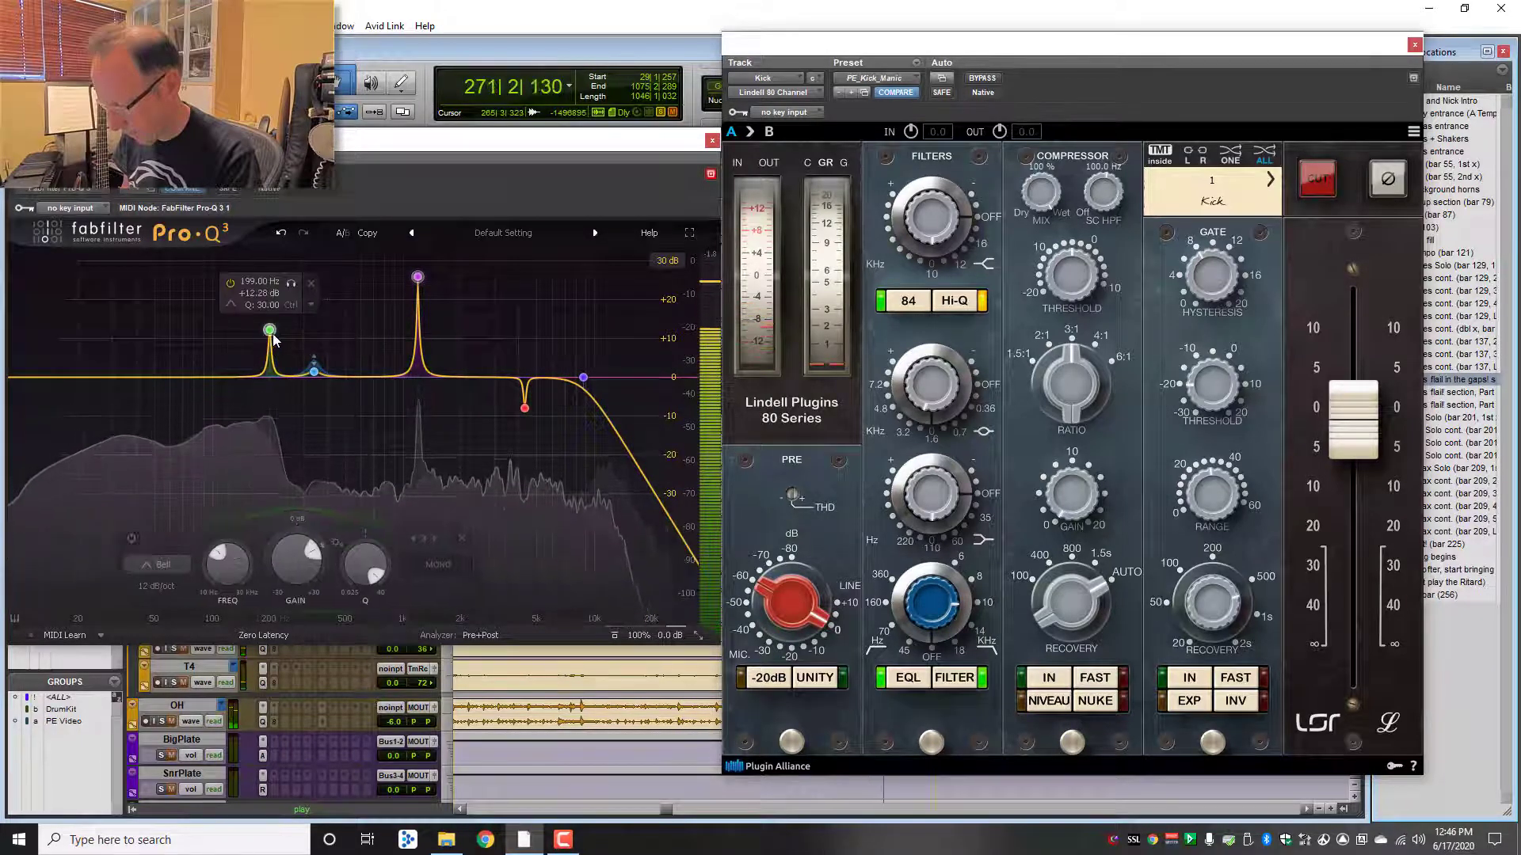
pyautogui.scroll(10, 269, 531)
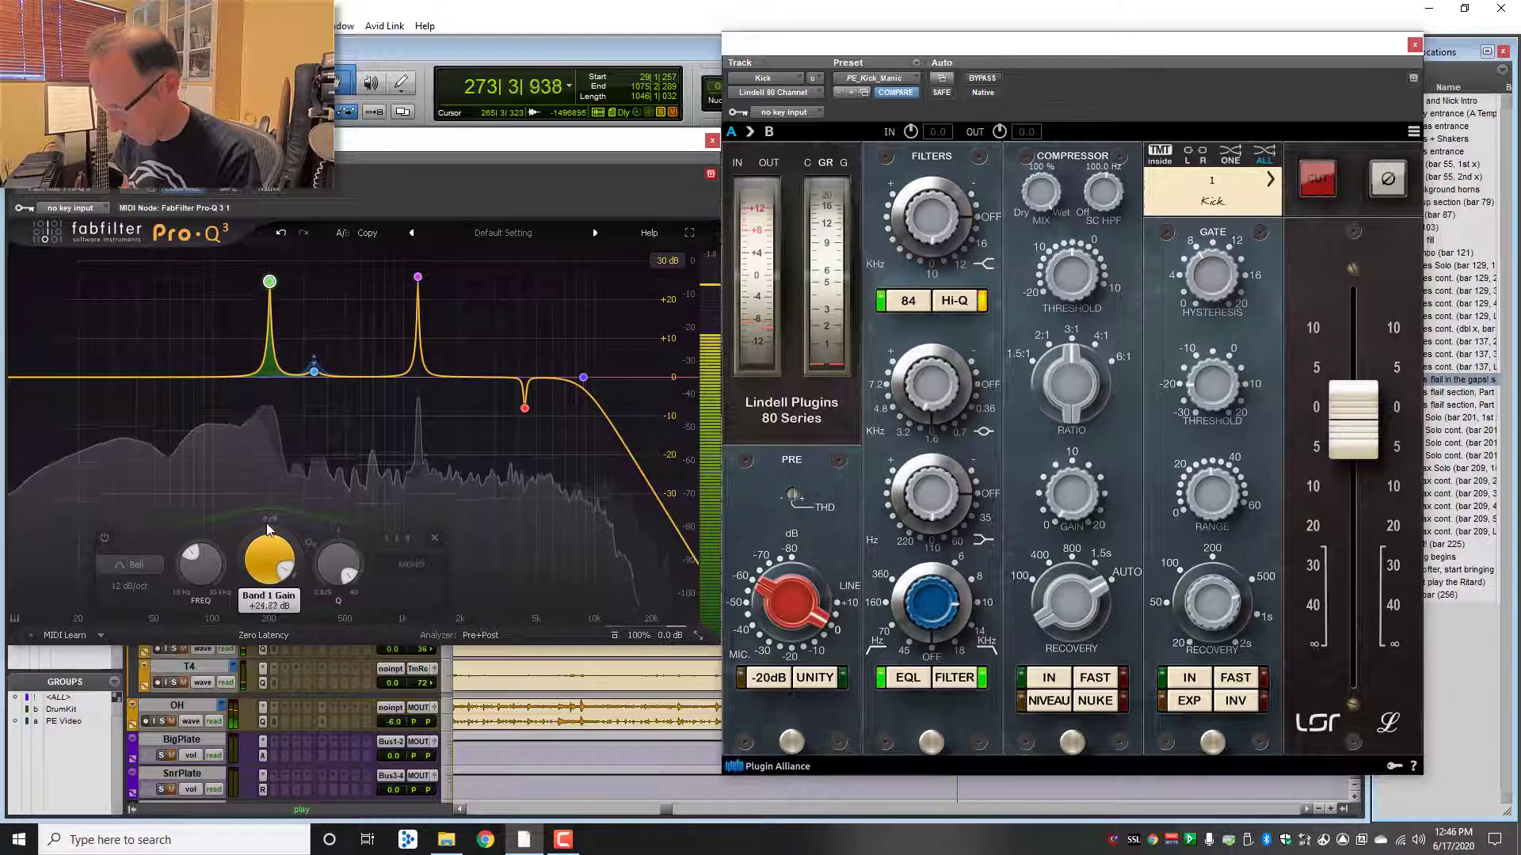
# Step: Boost the kick EQ's 4325 Hz band strongly during playback and stop the playback
pyautogui.click(525, 408)
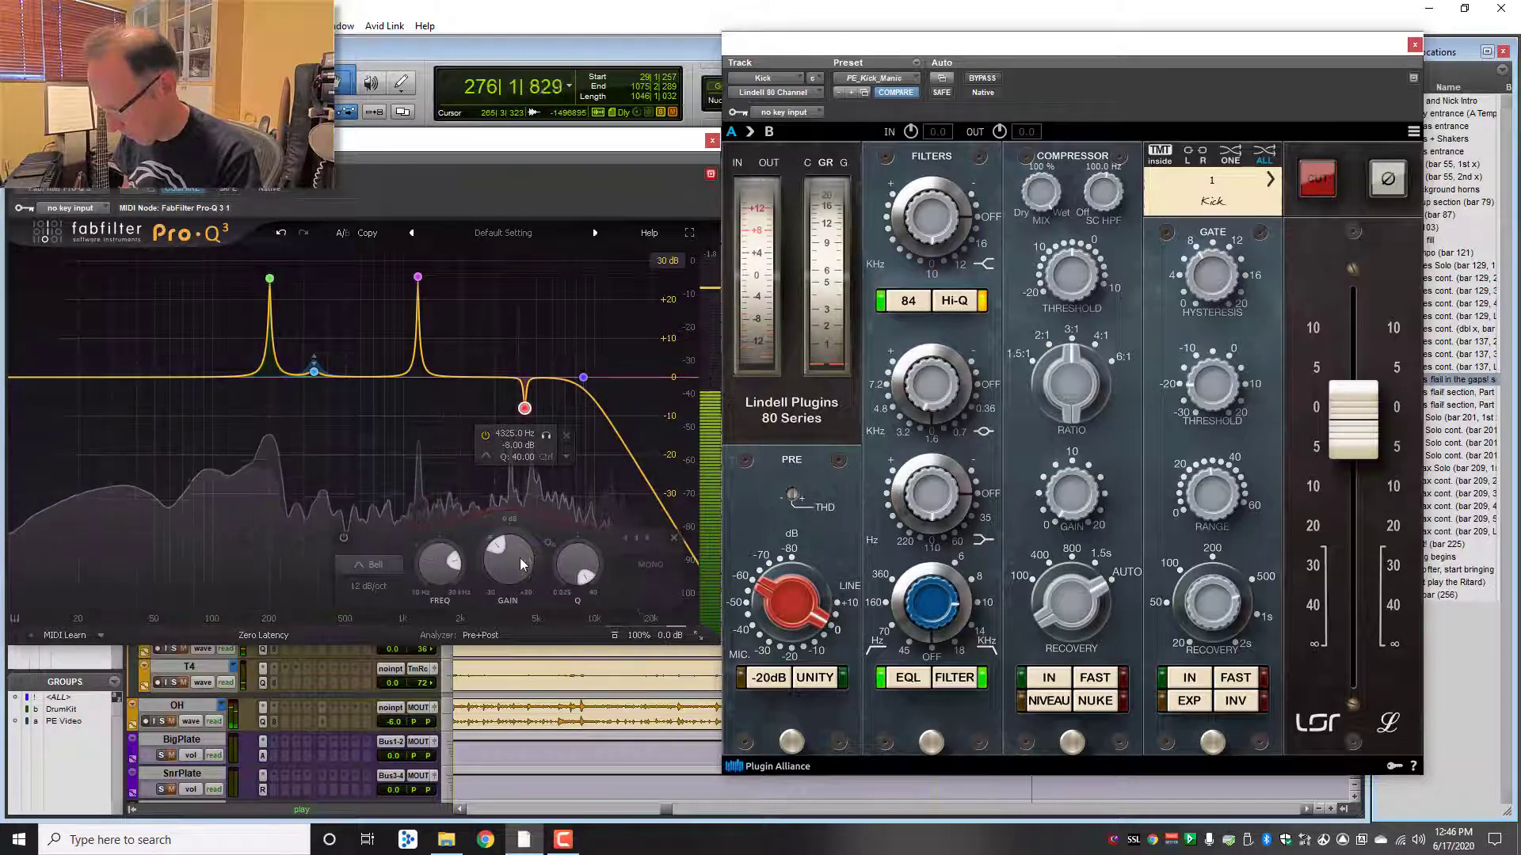
pyautogui.moveTo(521, 564); pyautogui.dragTo(483, 434)
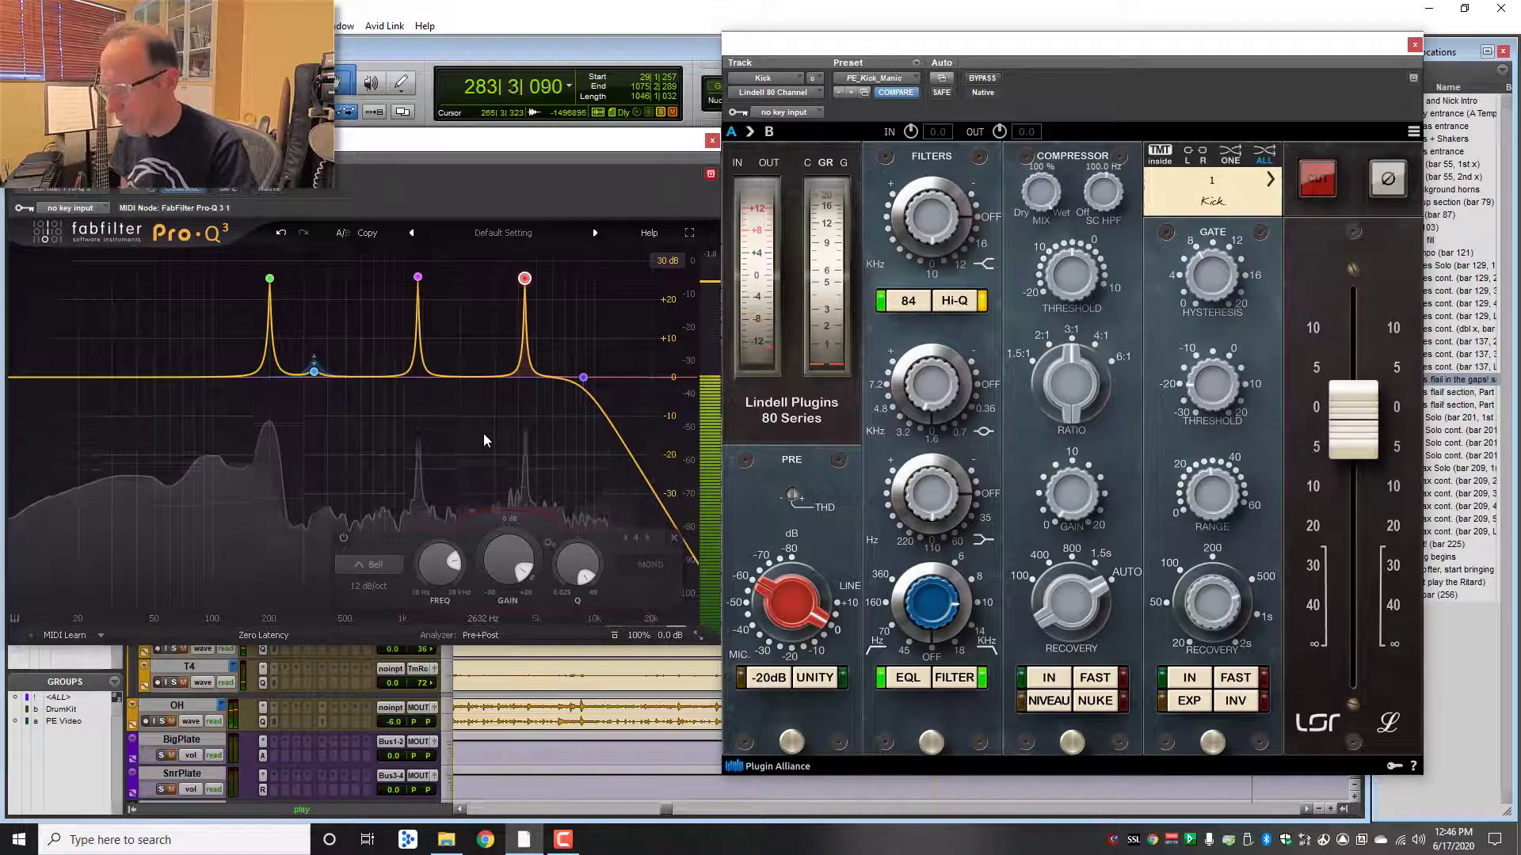
pyautogui.press('space')
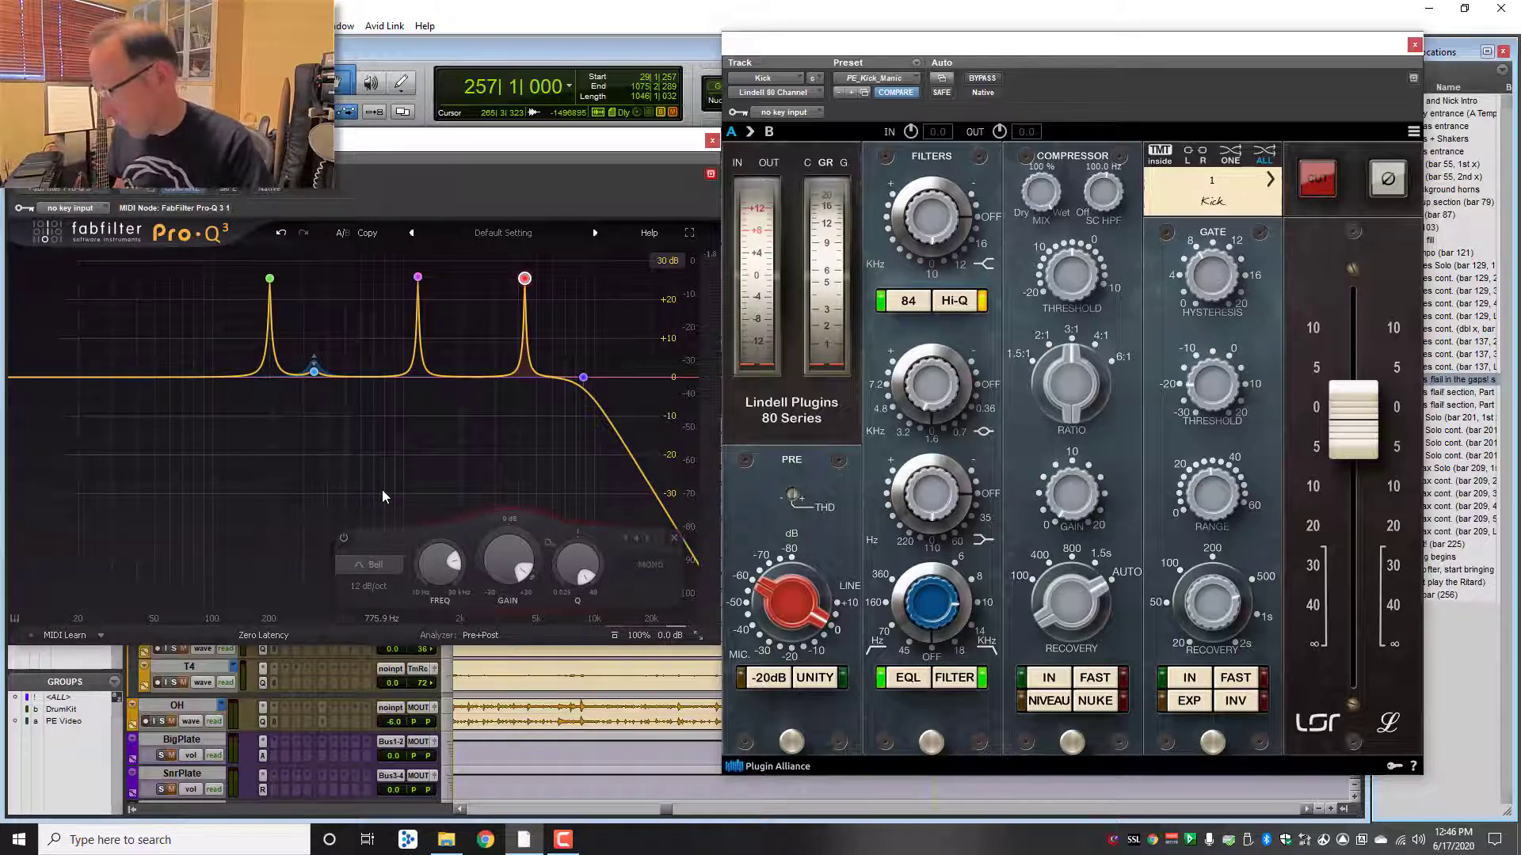
# Step: Turn the 1190 Hz and 199 Hz bands back down into cuts and reload the PE_Drums_BD_Manic preset
pyautogui.click(418, 279)
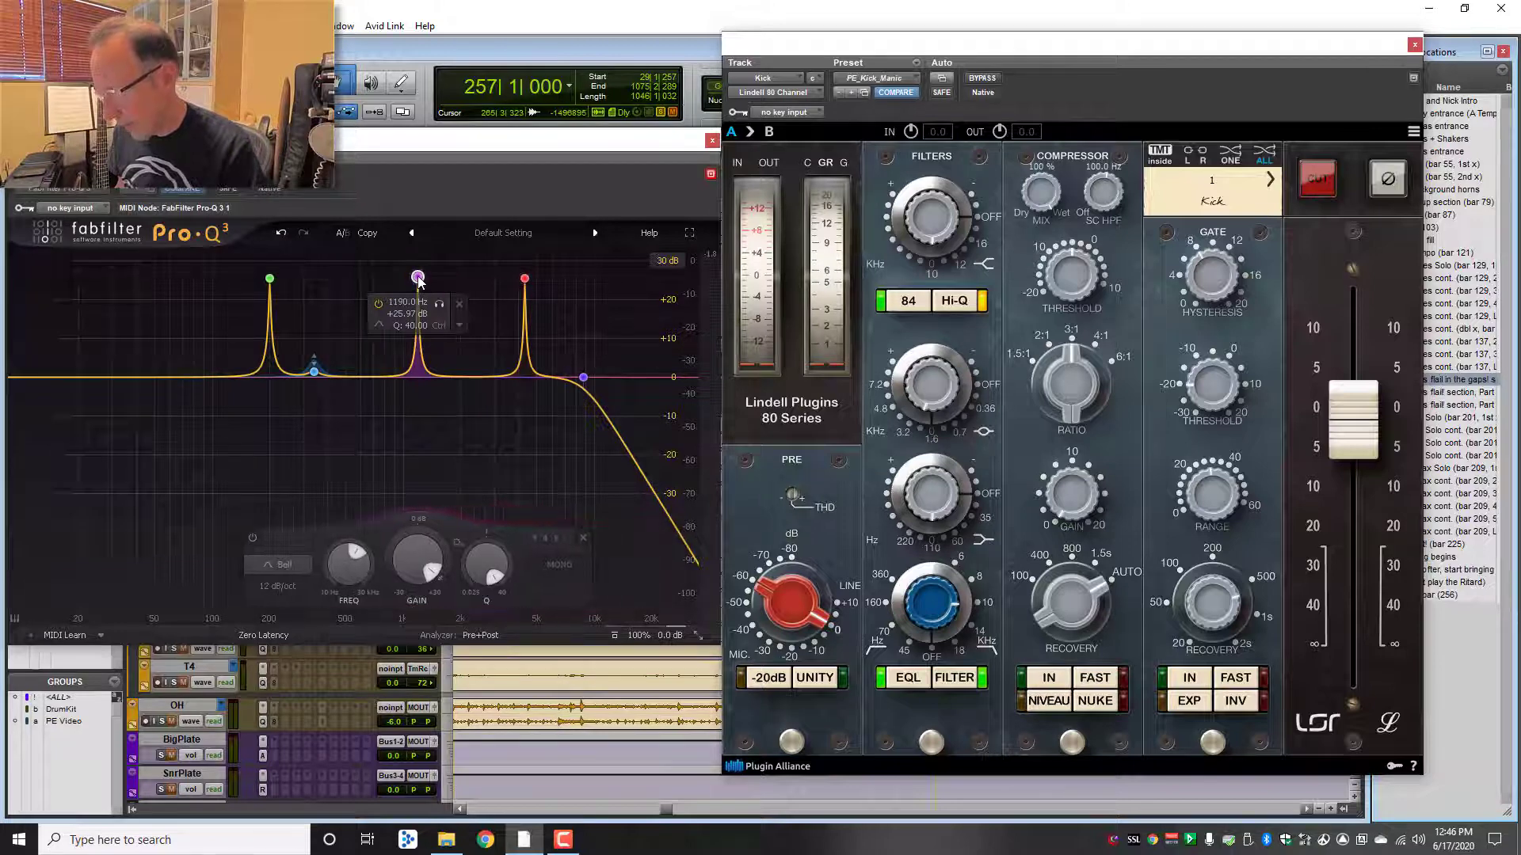
pyautogui.moveTo(418, 281)
pyautogui.mouseDown()
pyautogui.moveTo(431, 265)
pyautogui.moveTo(418, 283)
pyautogui.mouseUp()
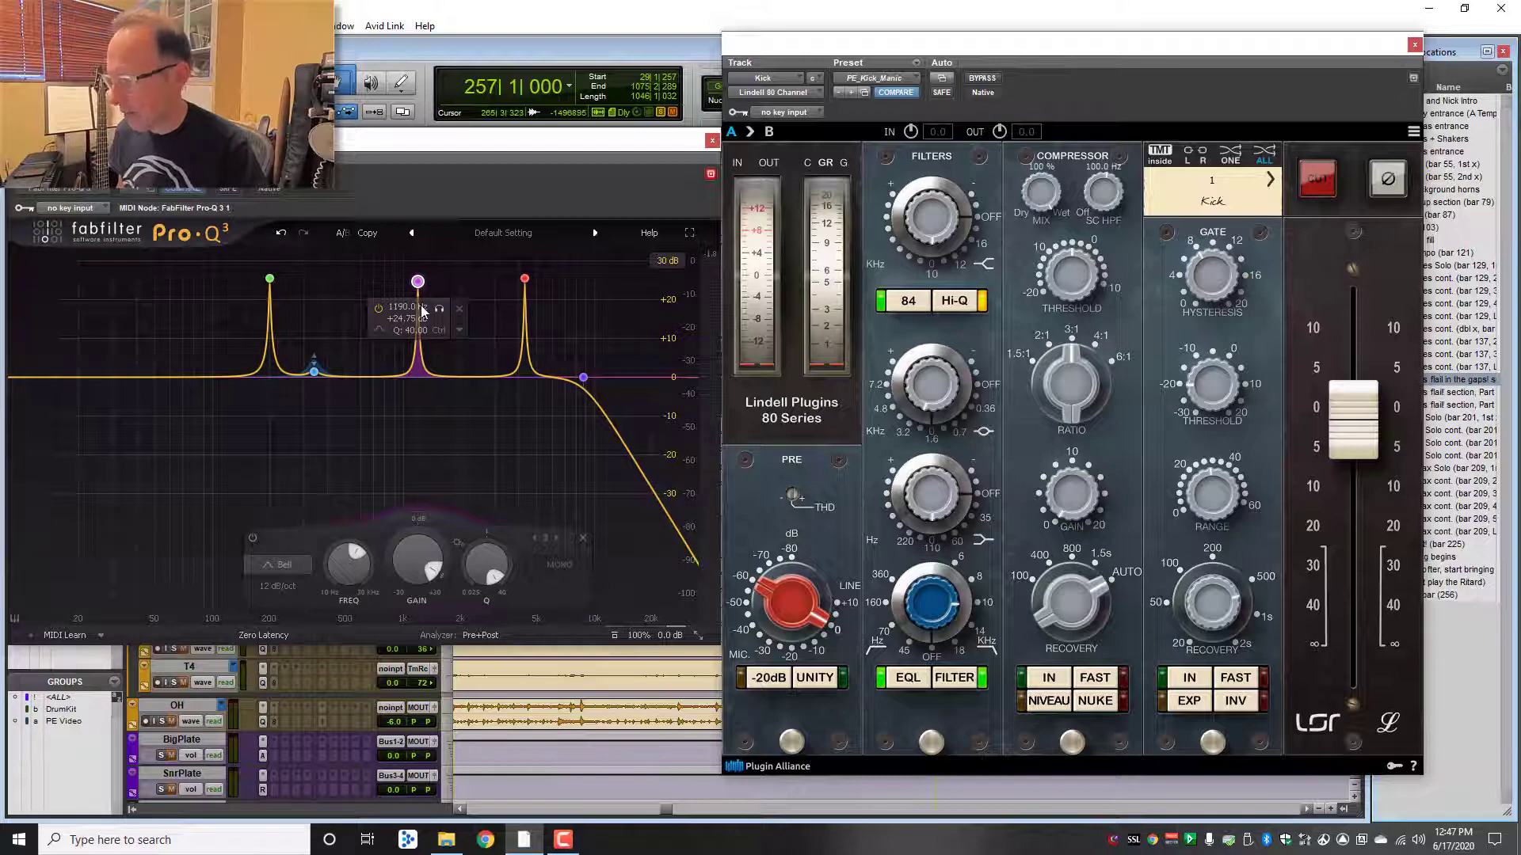
pyautogui.moveTo(415, 610); pyautogui.dragTo(420, 704)
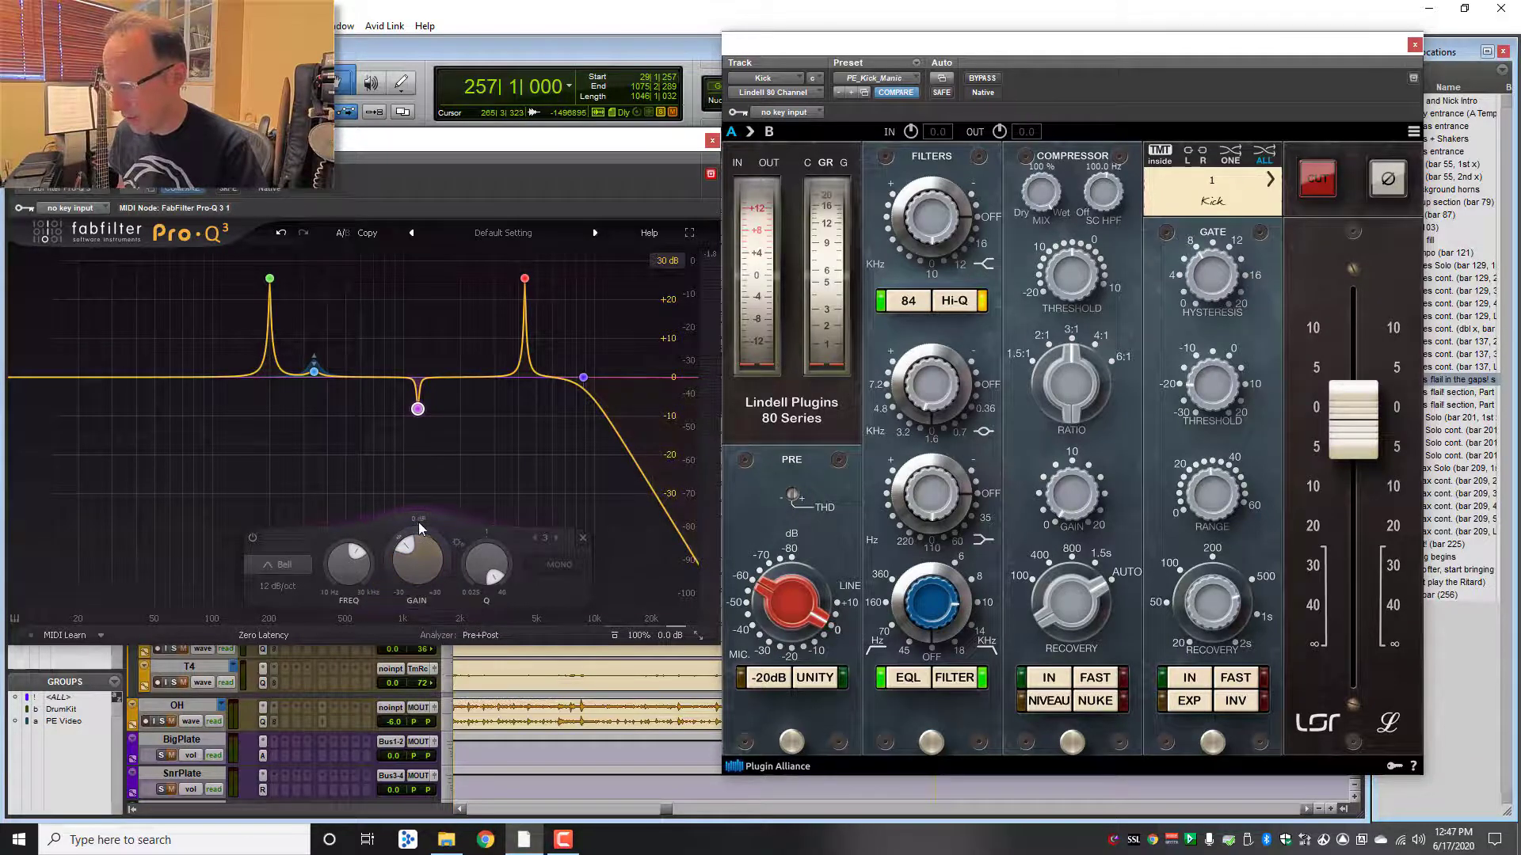
pyautogui.moveTo(274, 285)
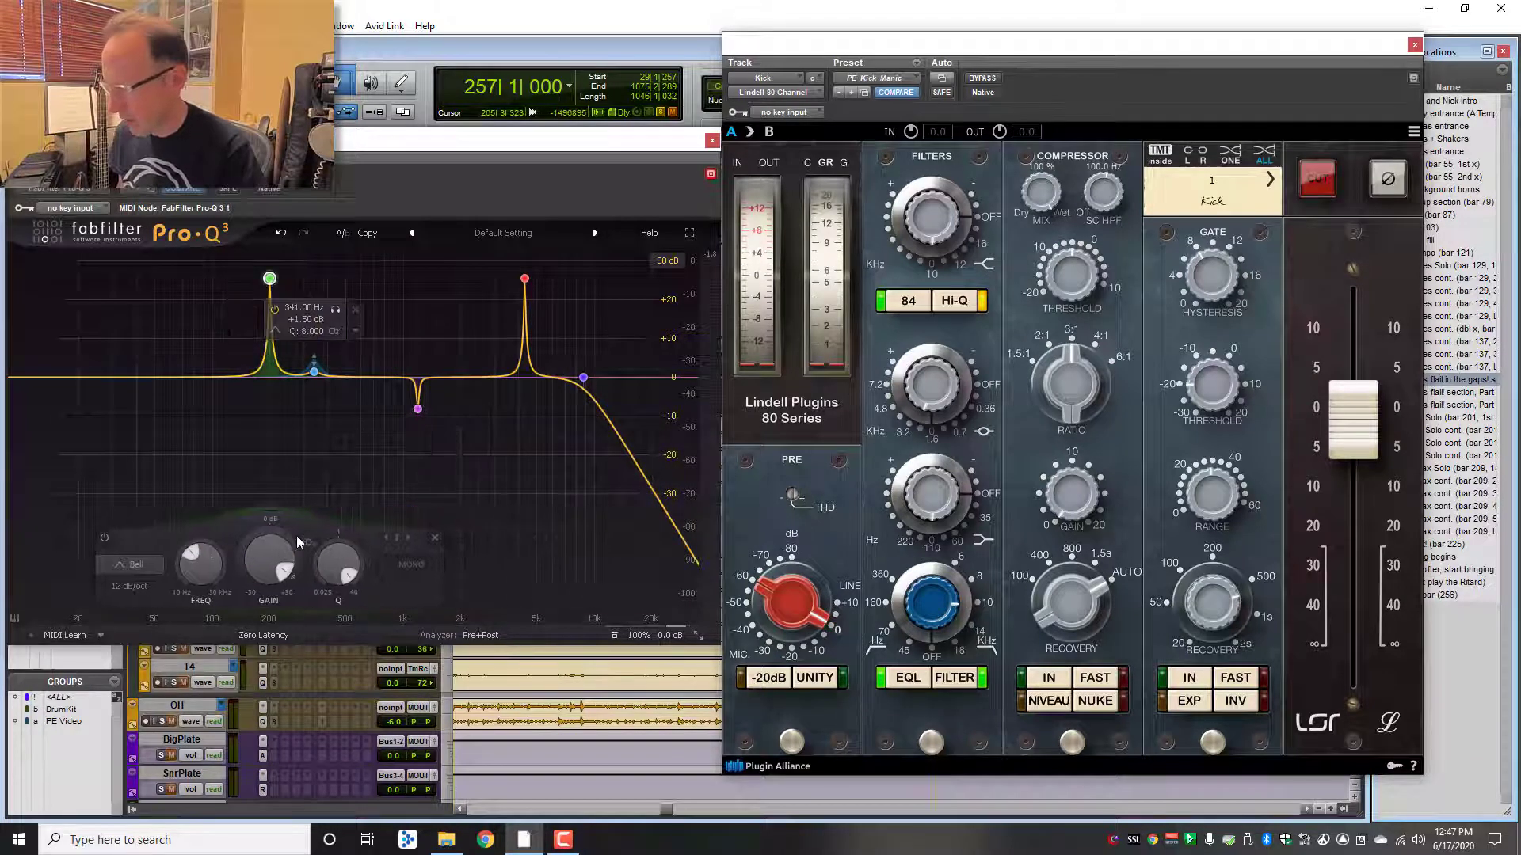
pyautogui.moveTo(270, 559); pyautogui.dragTo(271, 703)
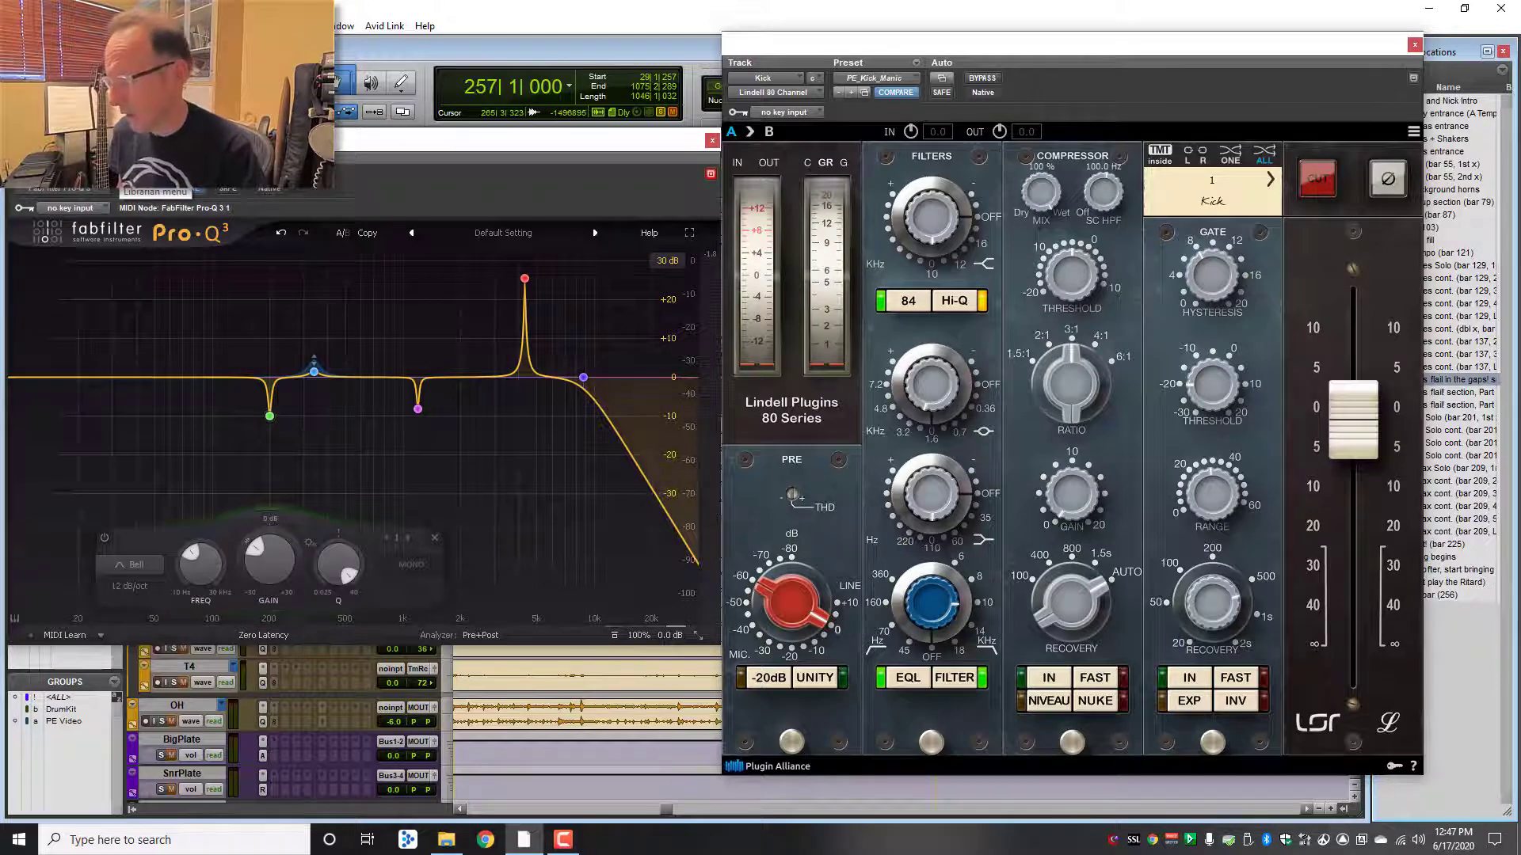
pyautogui.click(152, 188)
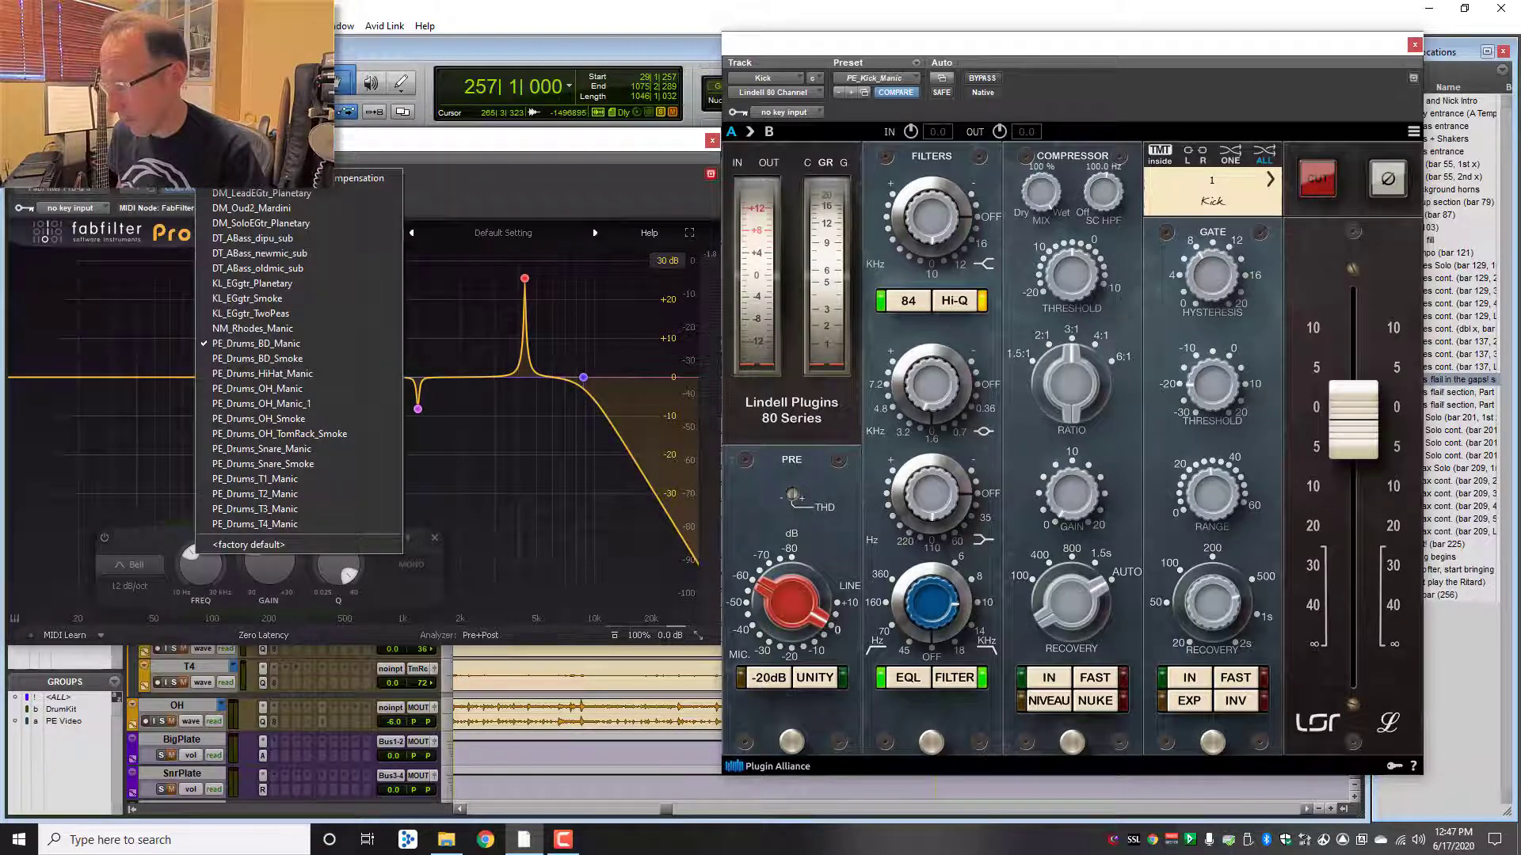
pyautogui.click(265, 345)
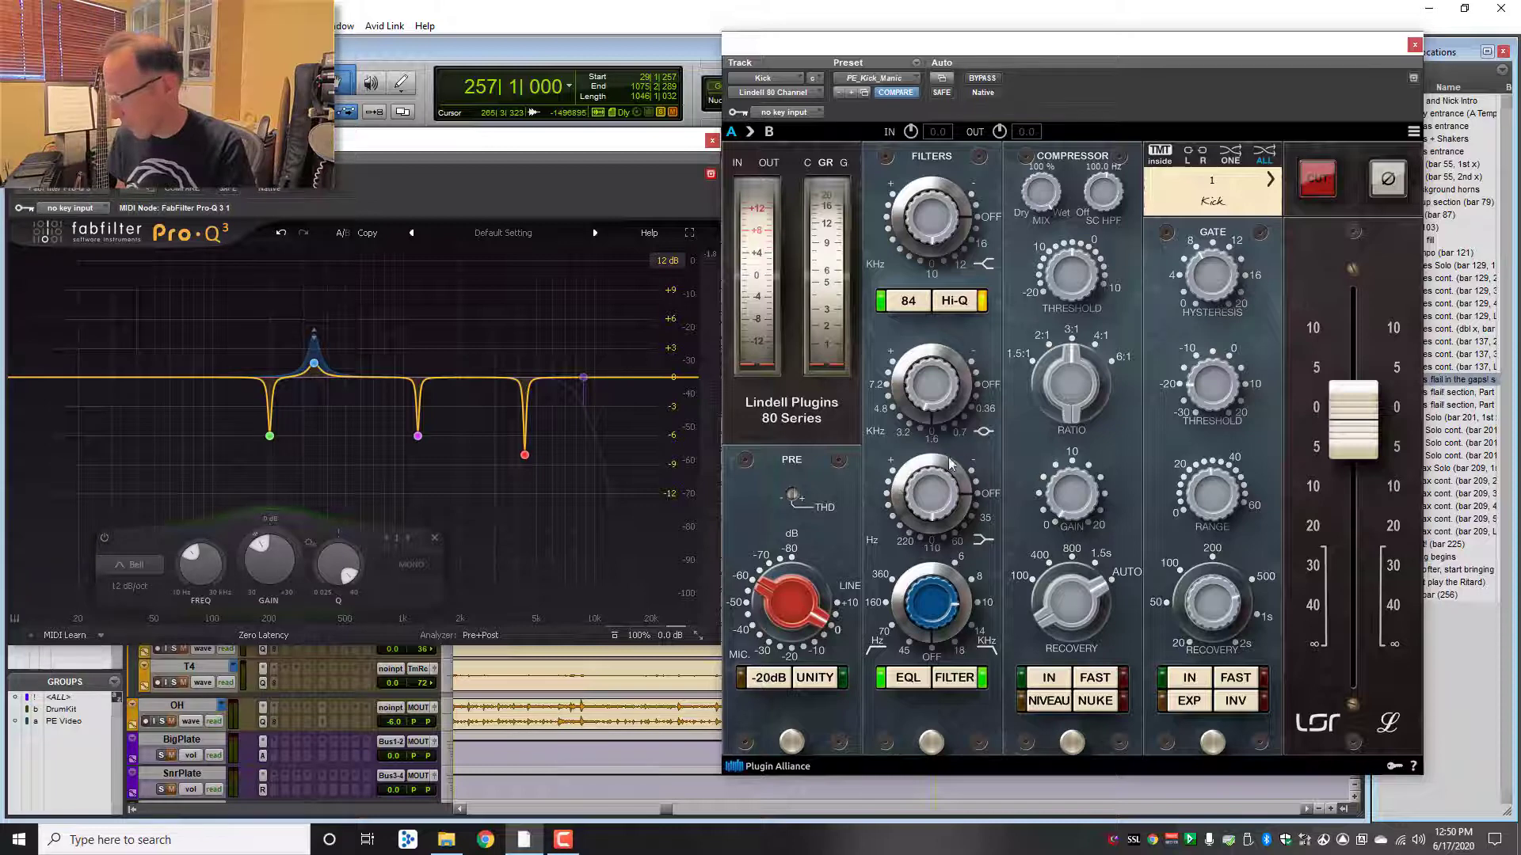
# Step: Try a different midrange filter gain on the kick's Lindell 80 Channel during playback and reload the PE_Kick_Manic preset
pyautogui.press('space')
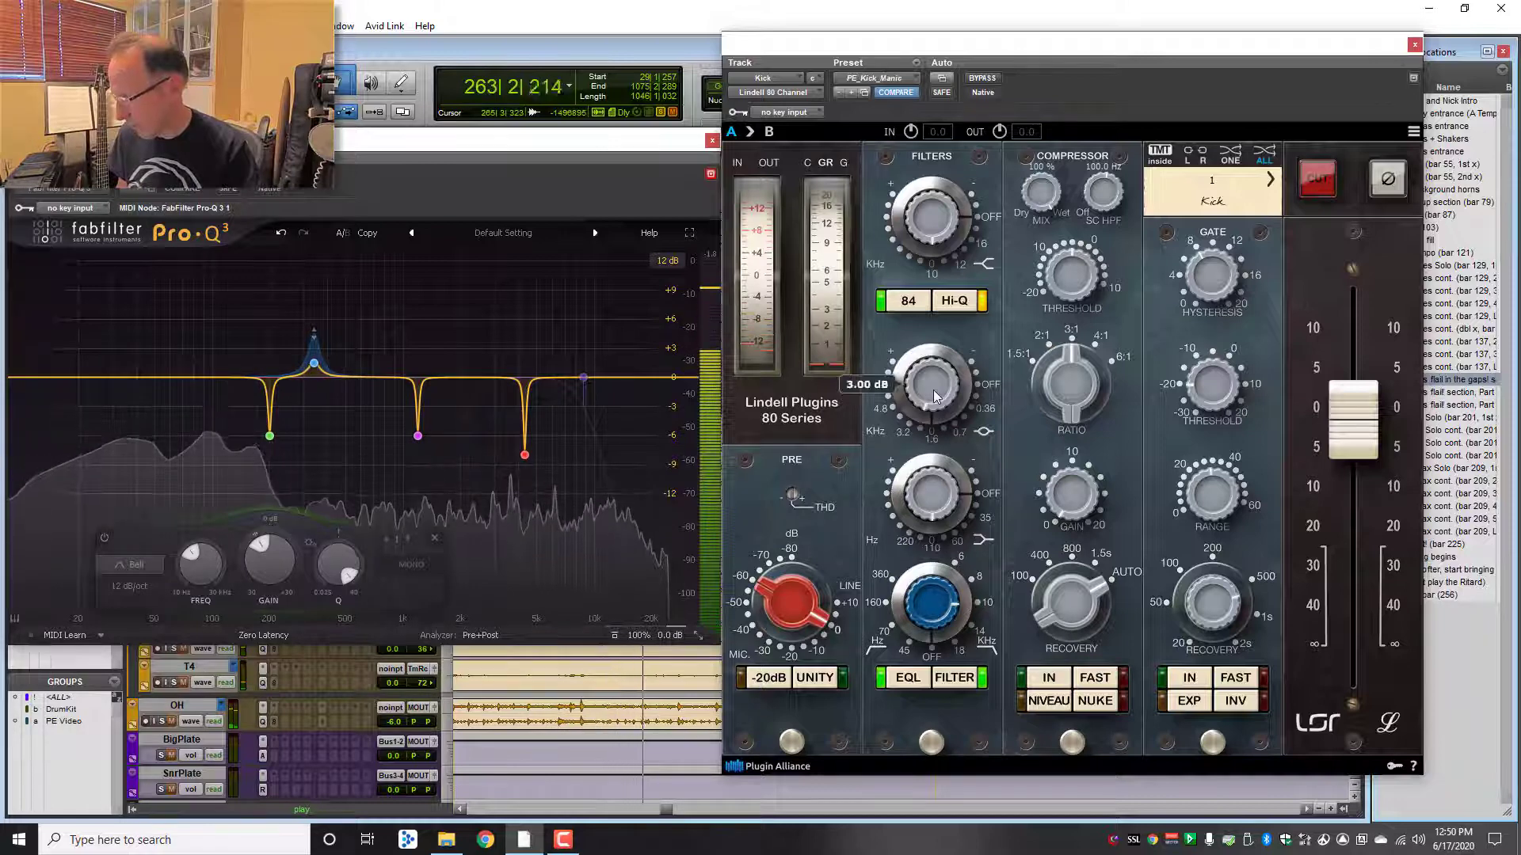
pyautogui.moveTo(933, 390); pyautogui.dragTo(922, 338)
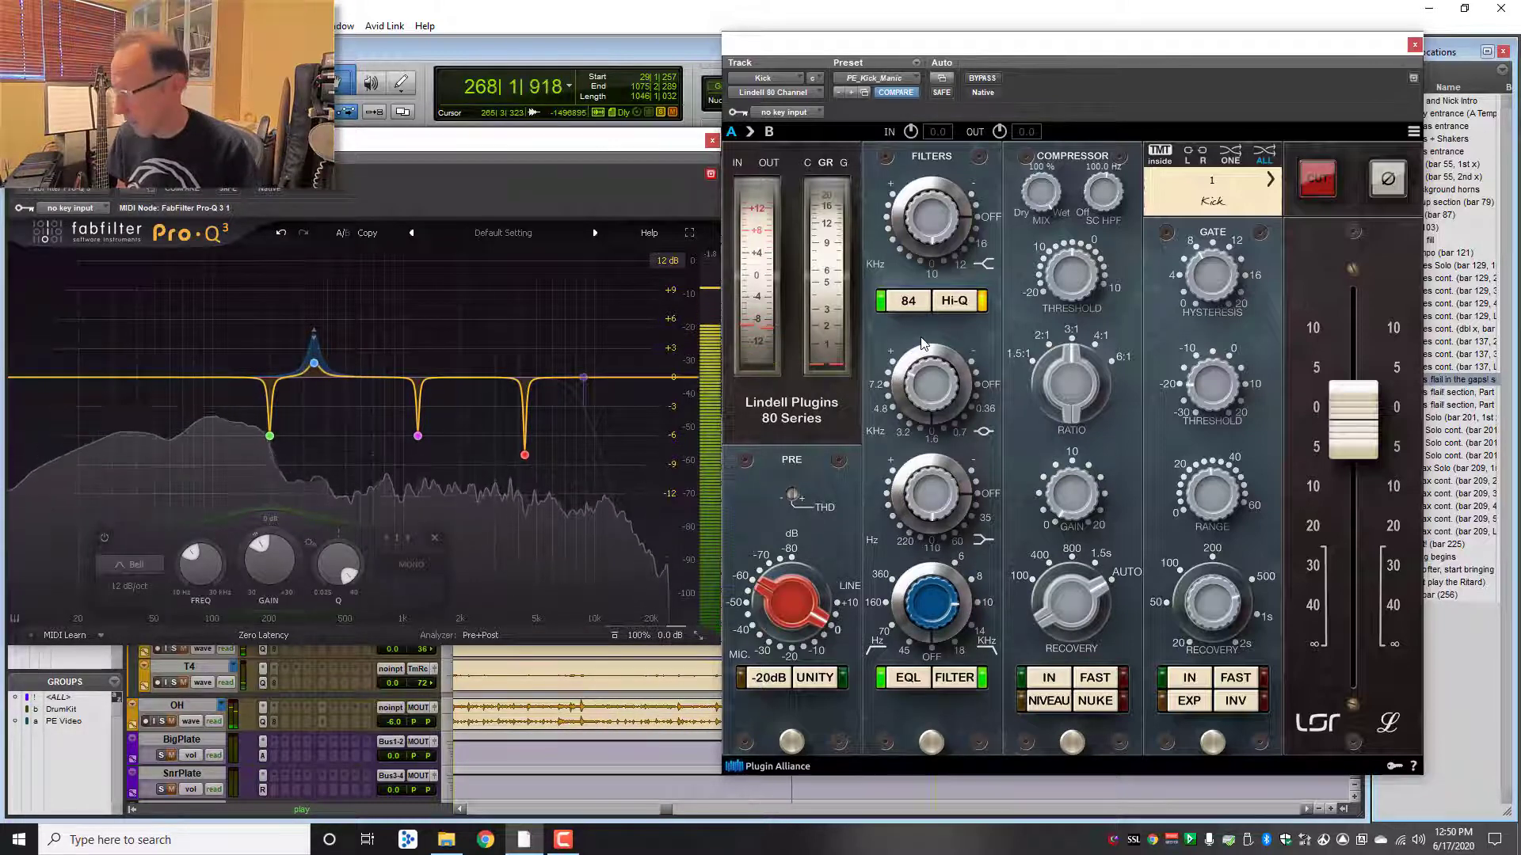
pyautogui.click(903, 77)
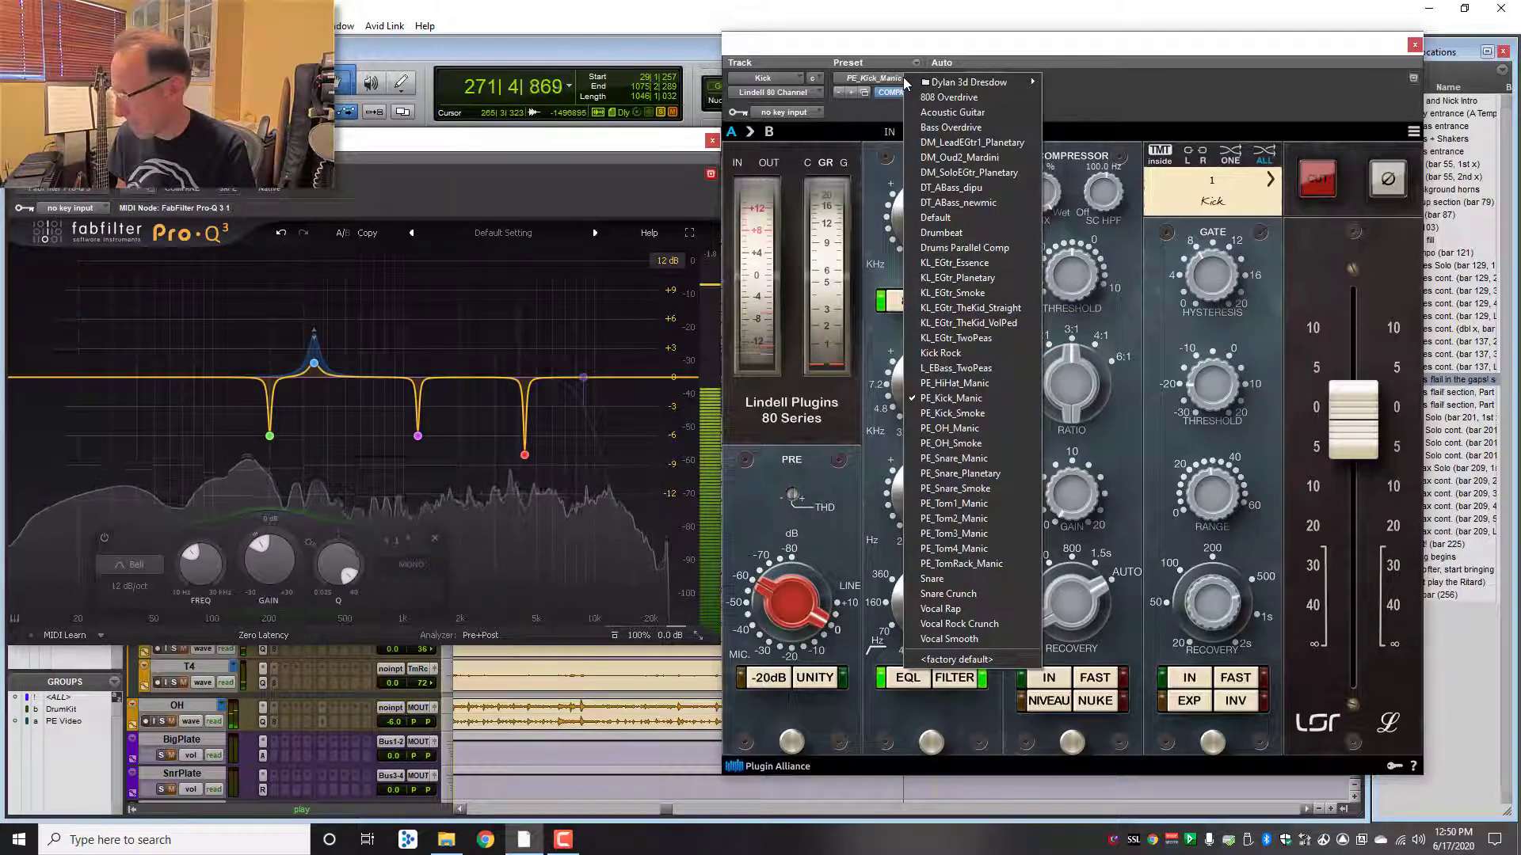
pyautogui.click(963, 398)
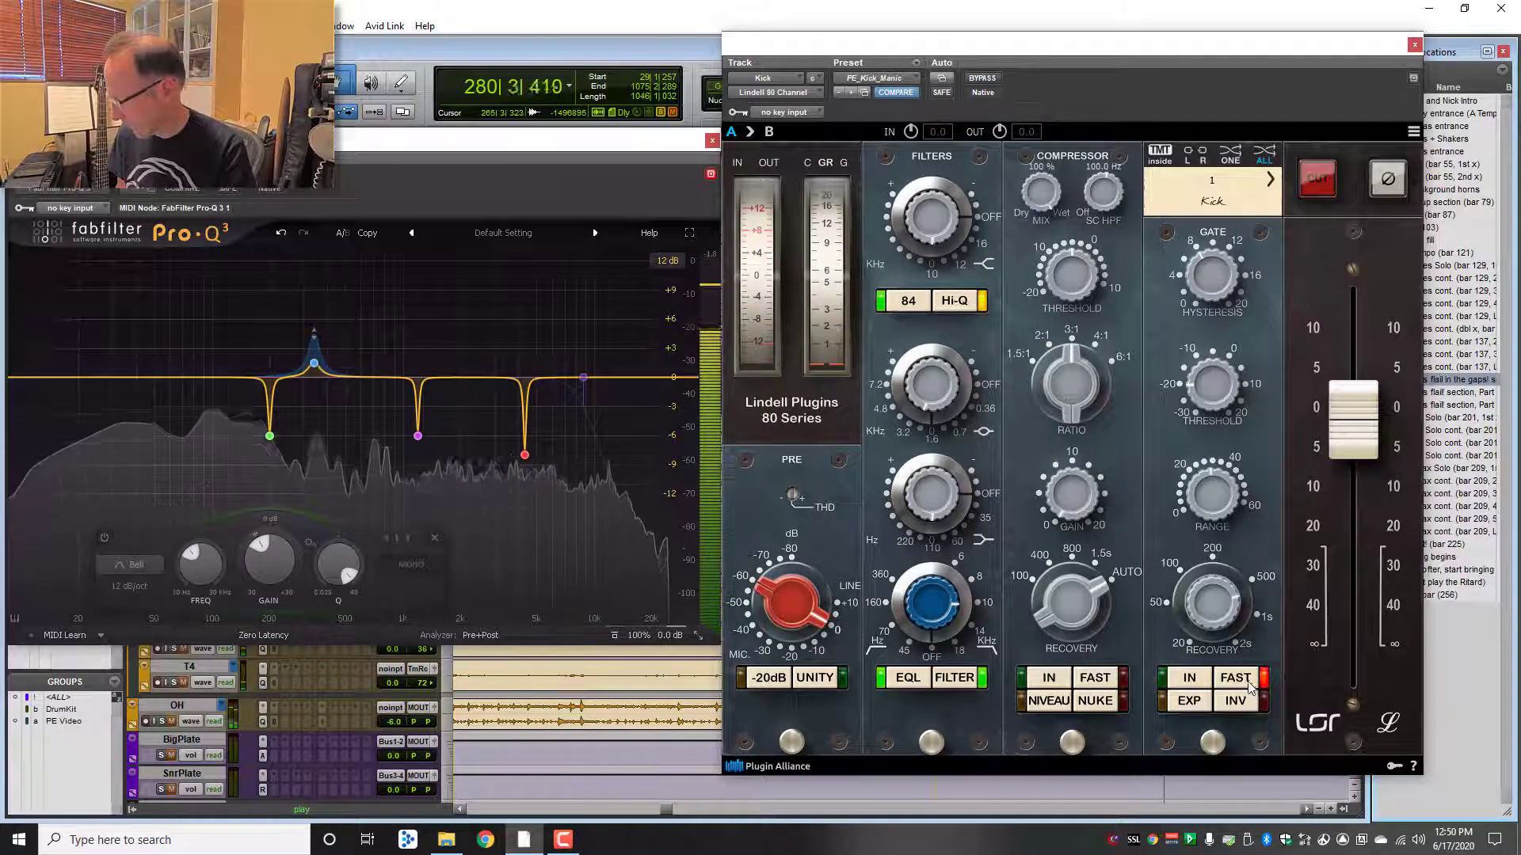
pyautogui.press('space')
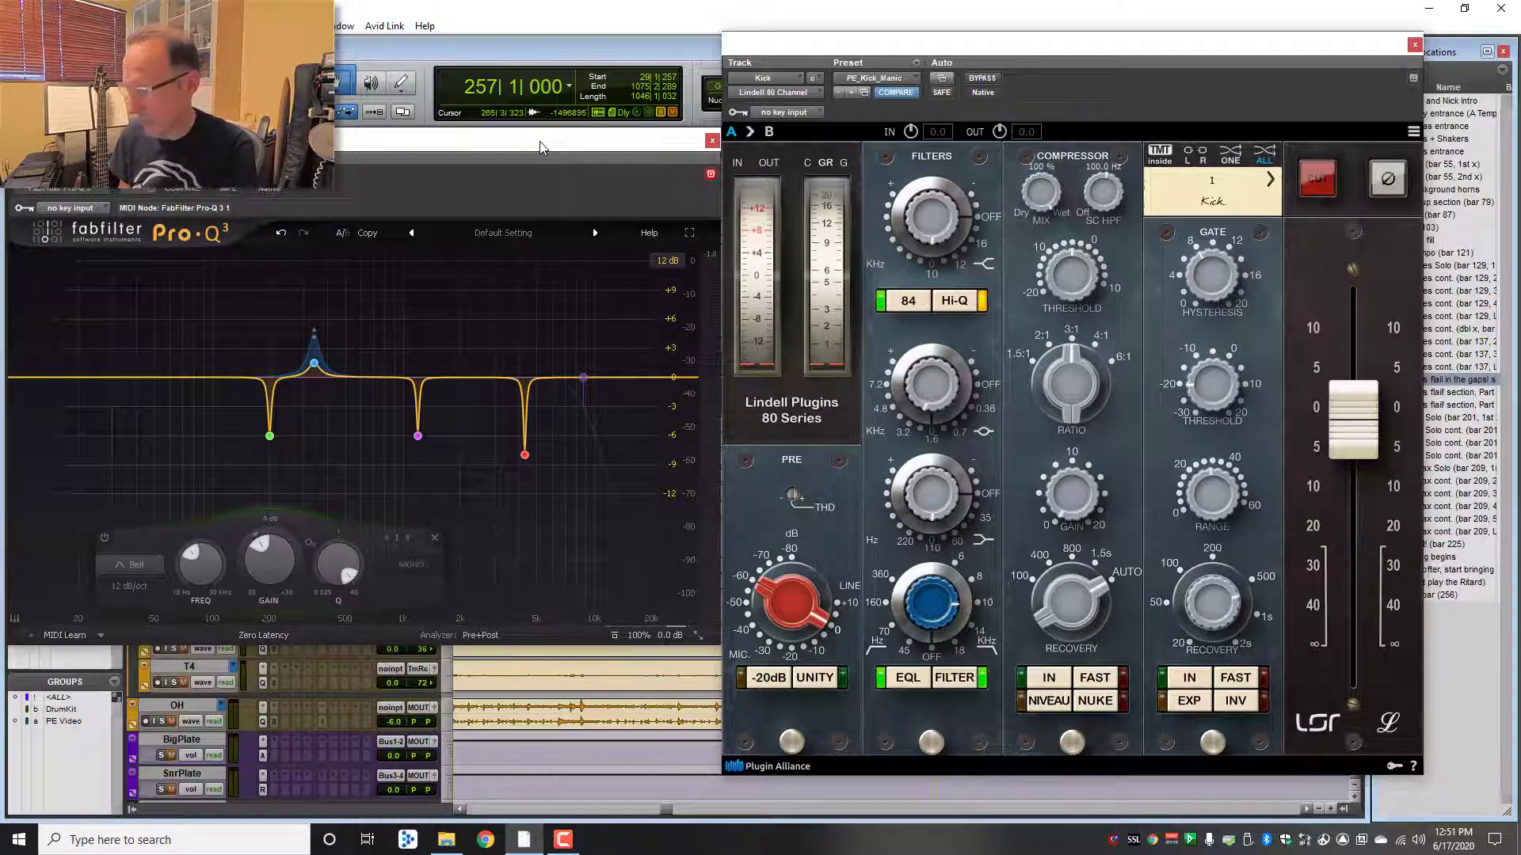
# Step: Audition a strong boost of the kick EQ's 341 Hz dynamic band and reload the PE_Drums_BD_Manic preset
pyautogui.click(315, 367)
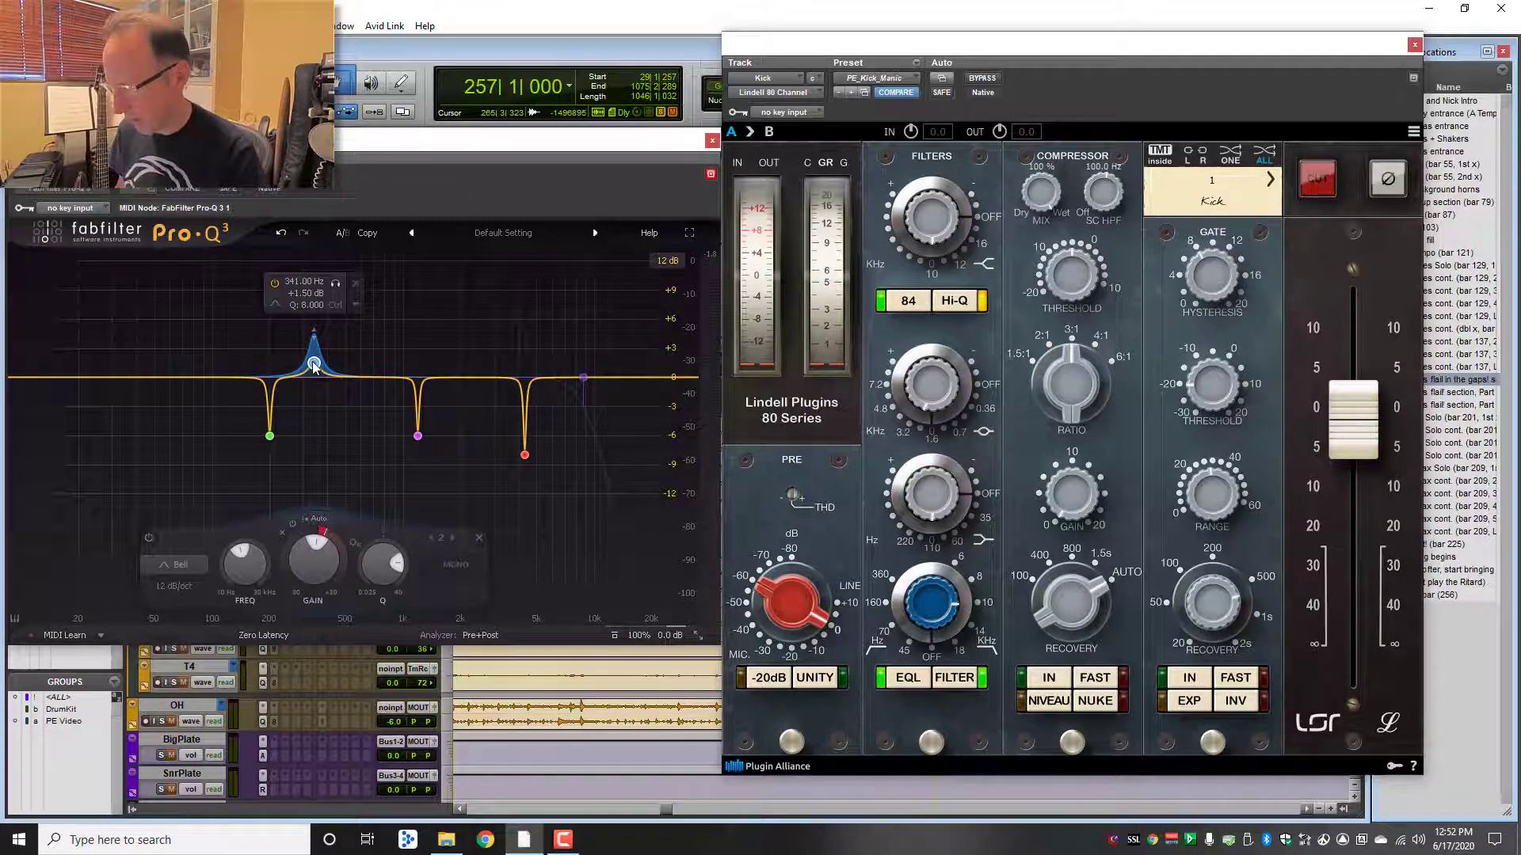
pyautogui.press('space')
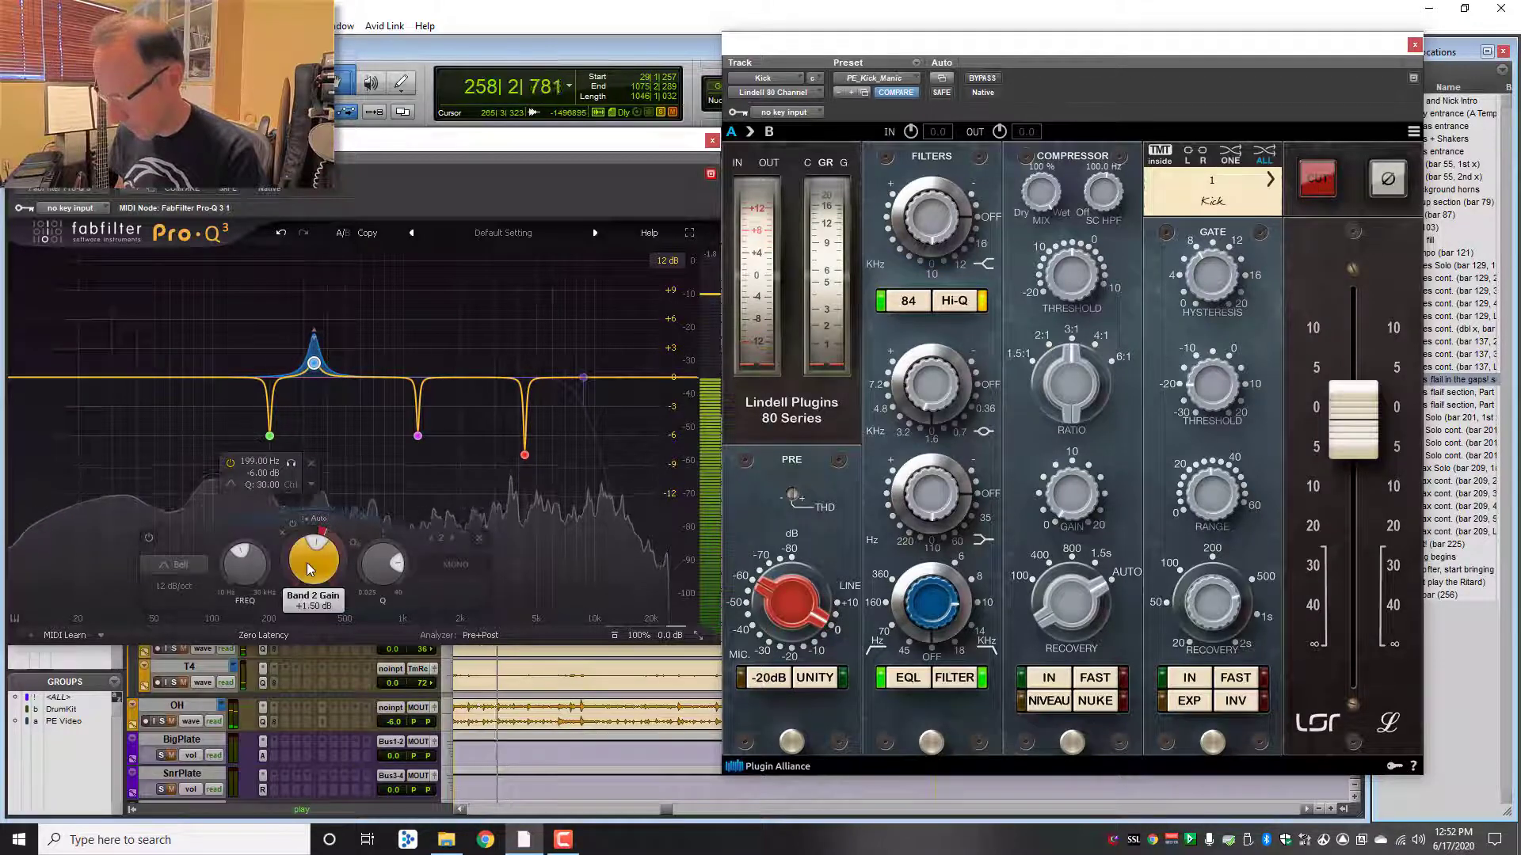
pyautogui.moveTo(306, 563); pyautogui.dragTo(288, 452)
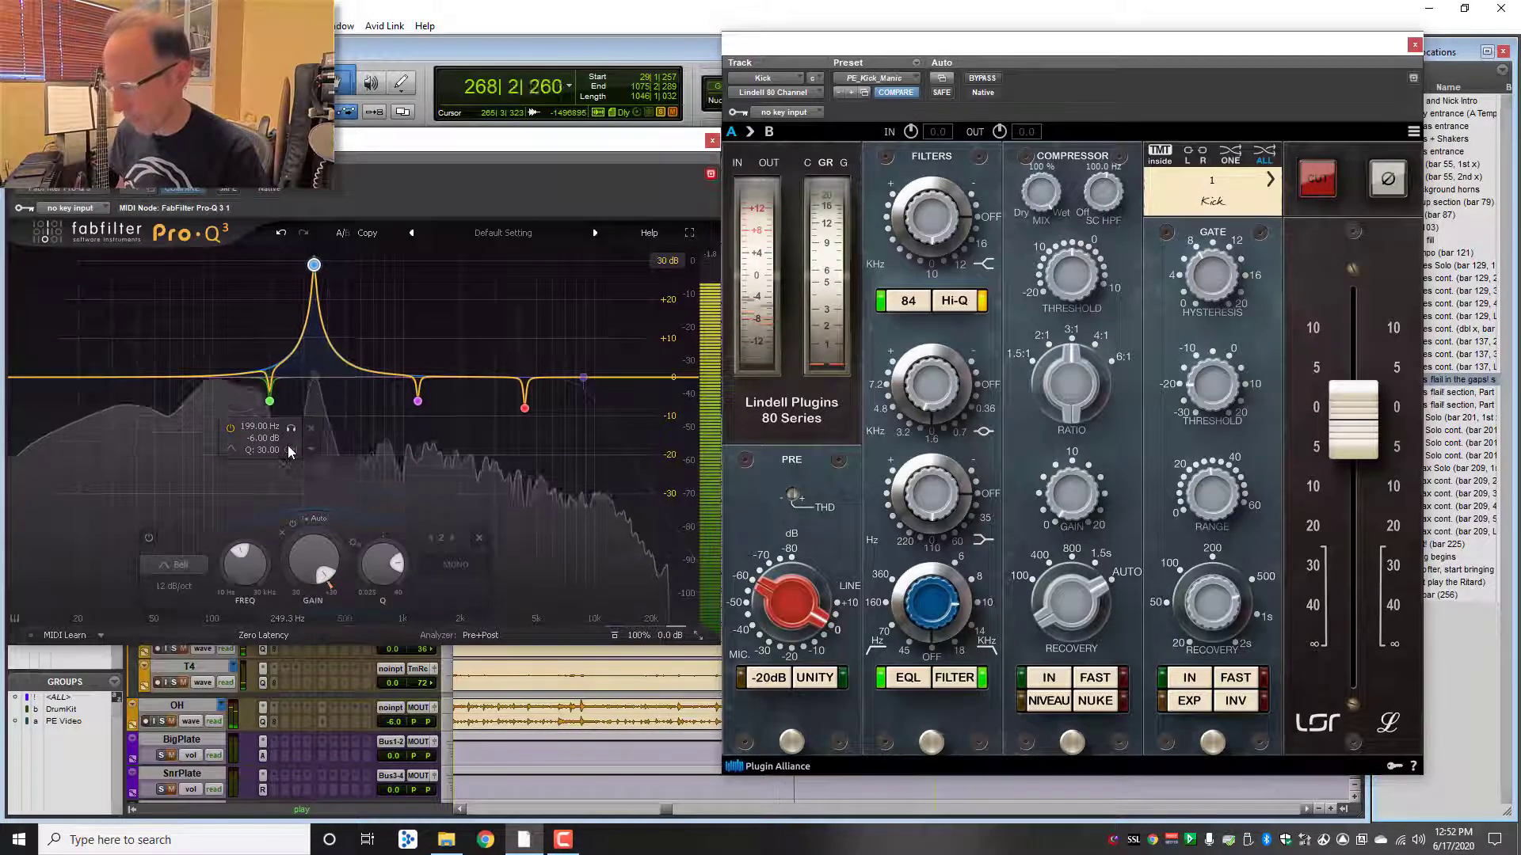
pyautogui.press('space')
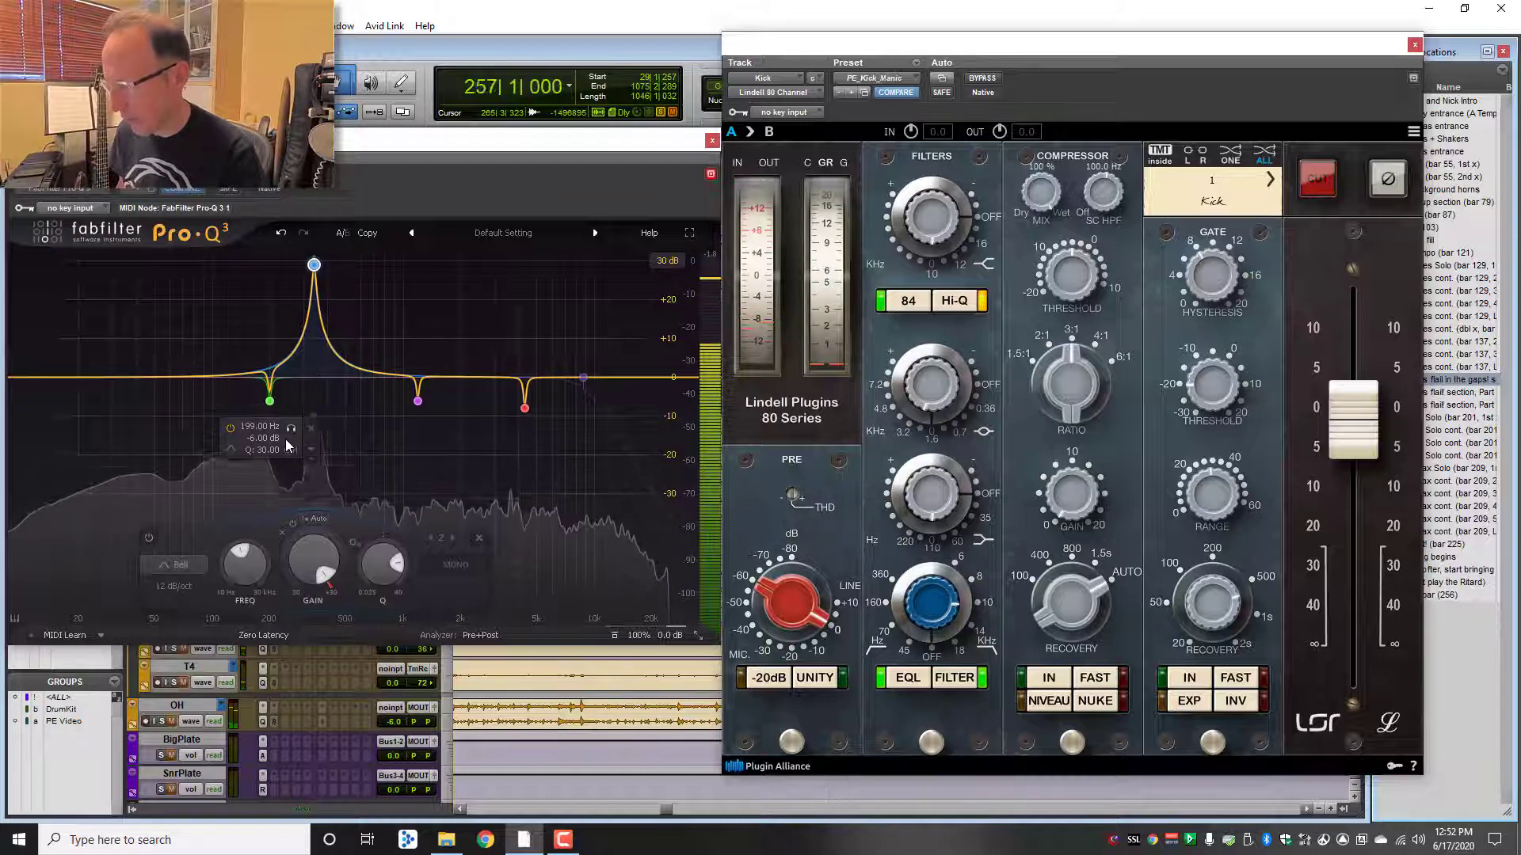
pyautogui.click(190, 174)
pyautogui.click(257, 346)
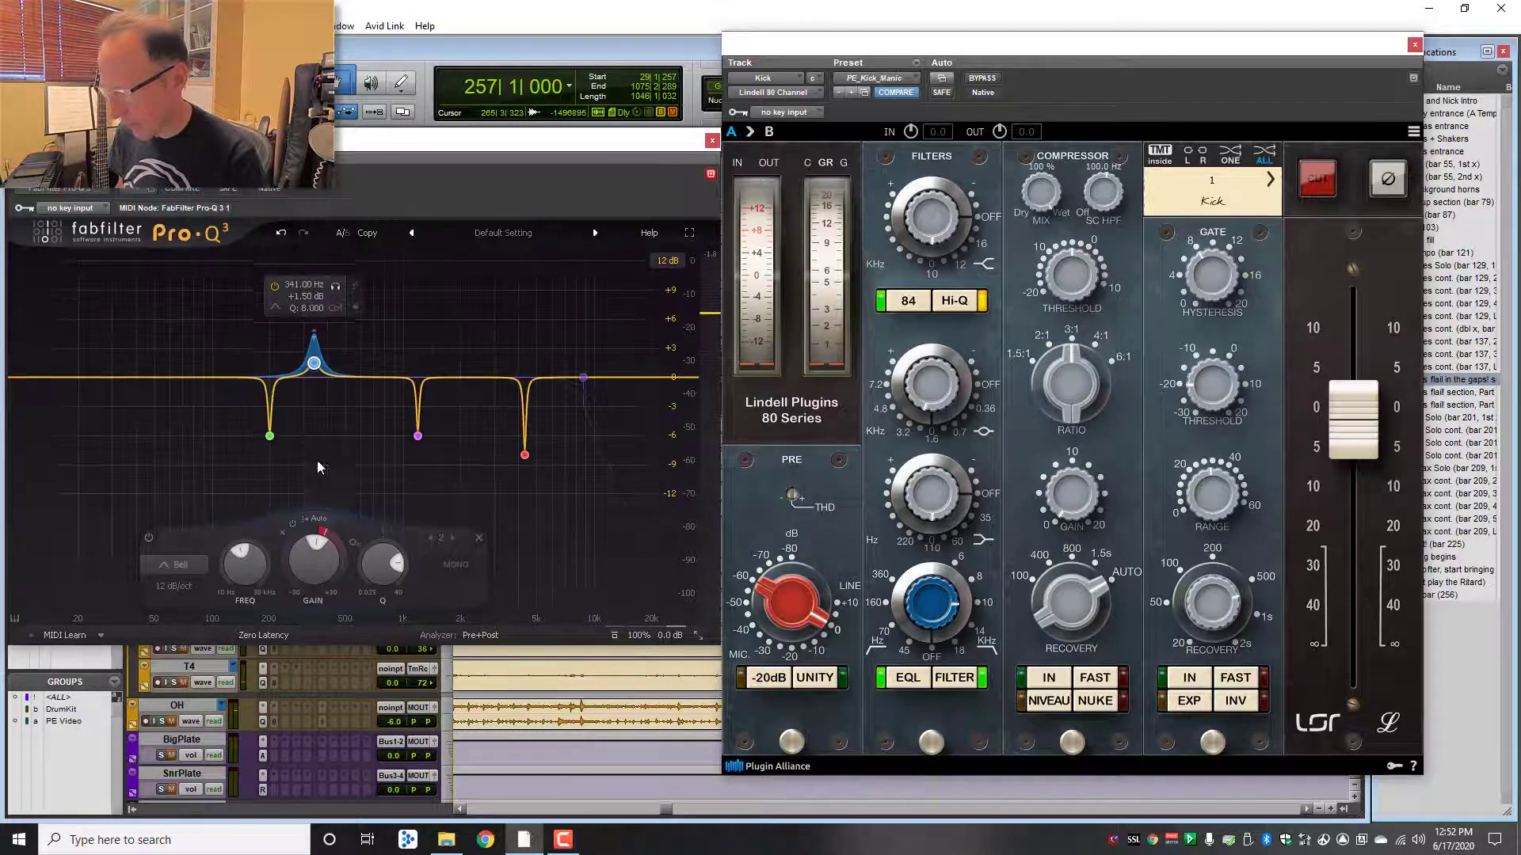
# Step: Inspect the dynamic range setting of the snare EQ's 189 Hz band
pyautogui.moveTo(320, 571)
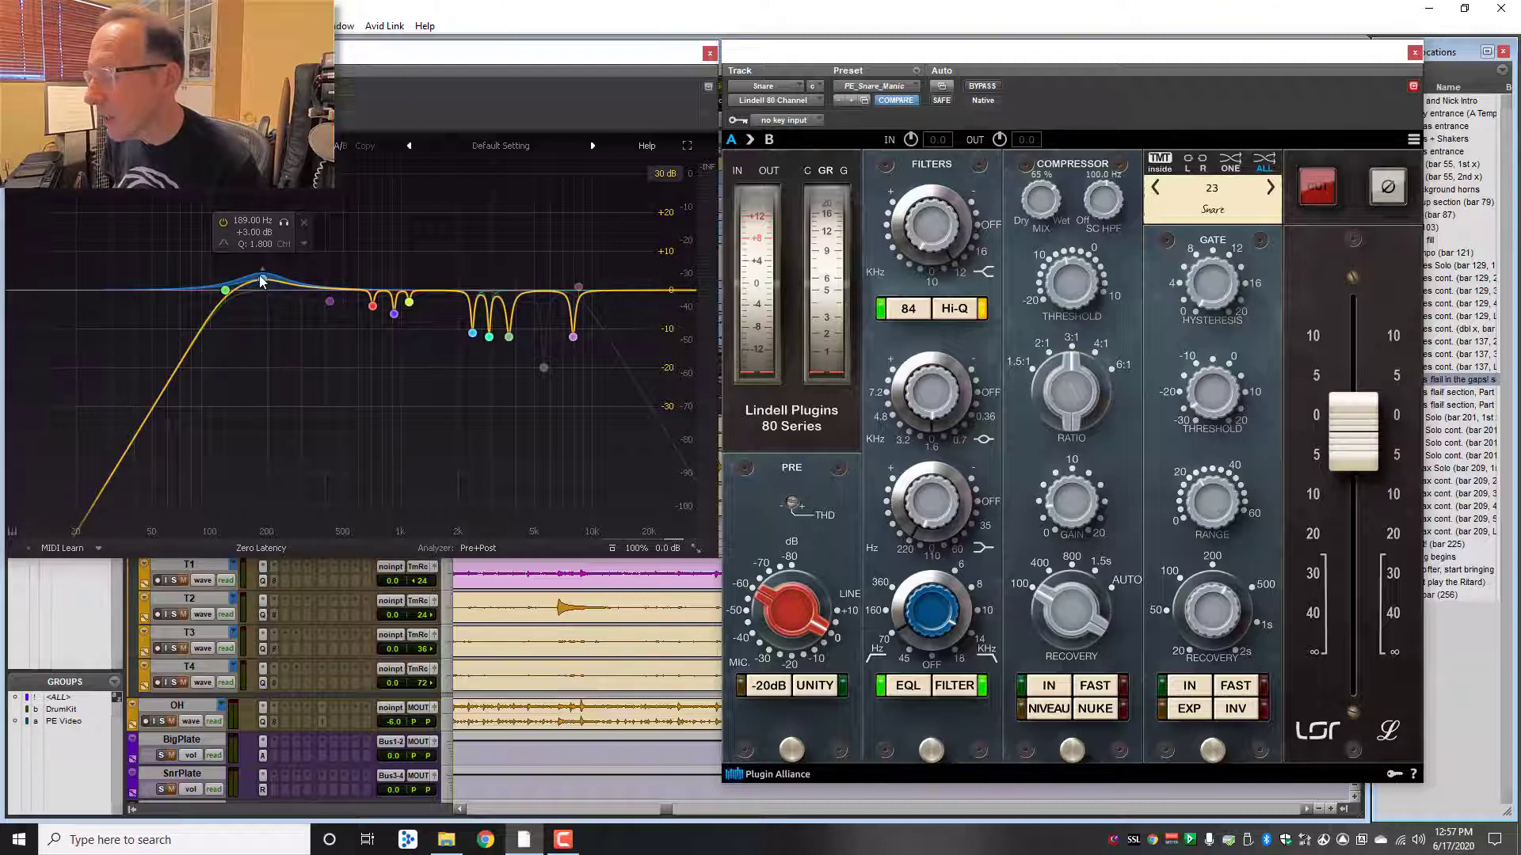
pyautogui.click(262, 280)
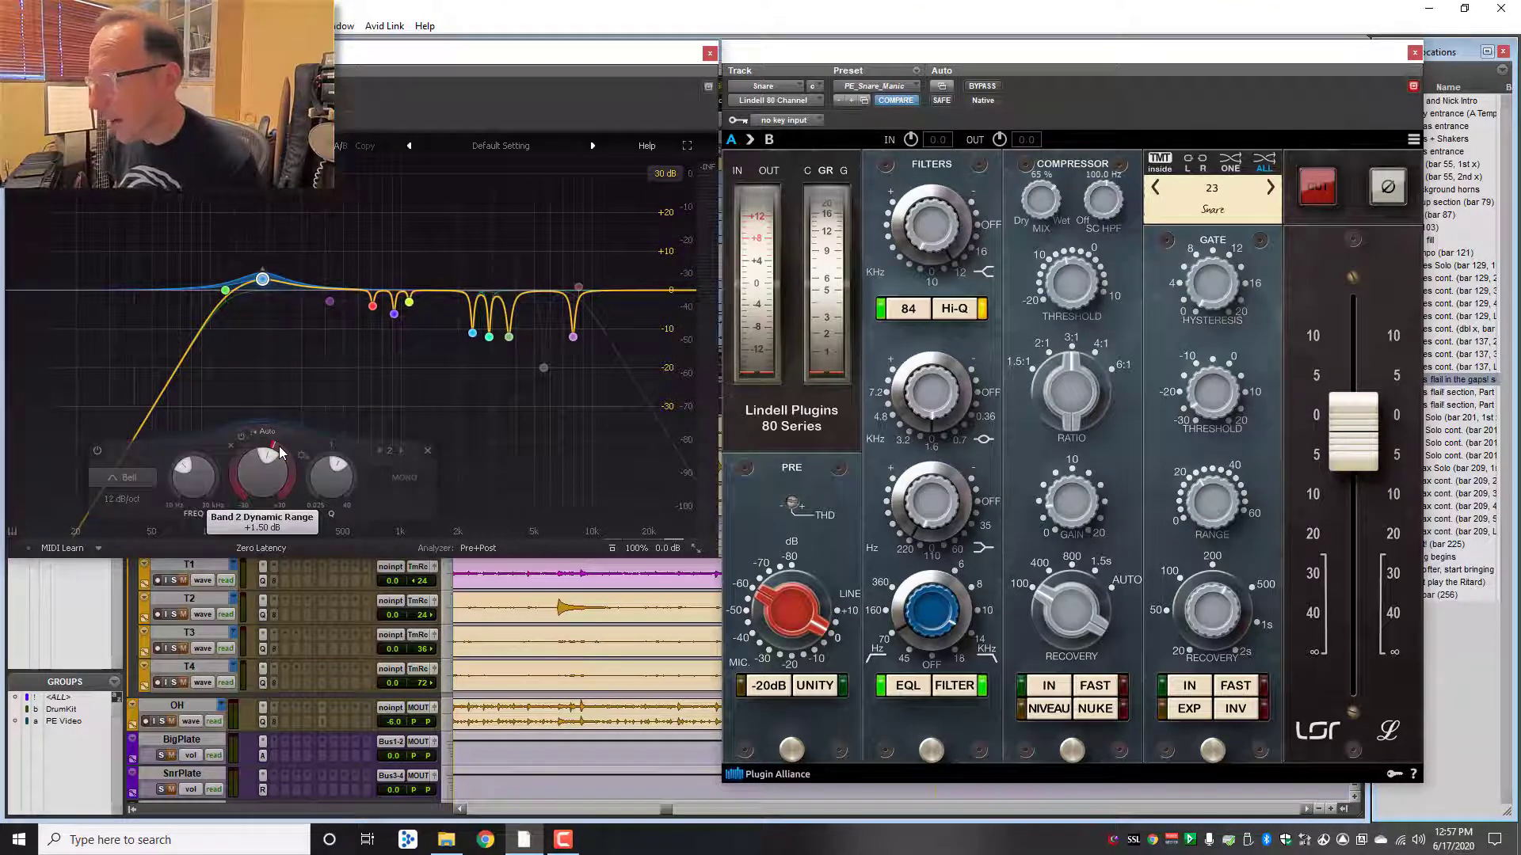
pyautogui.moveTo(279, 453)
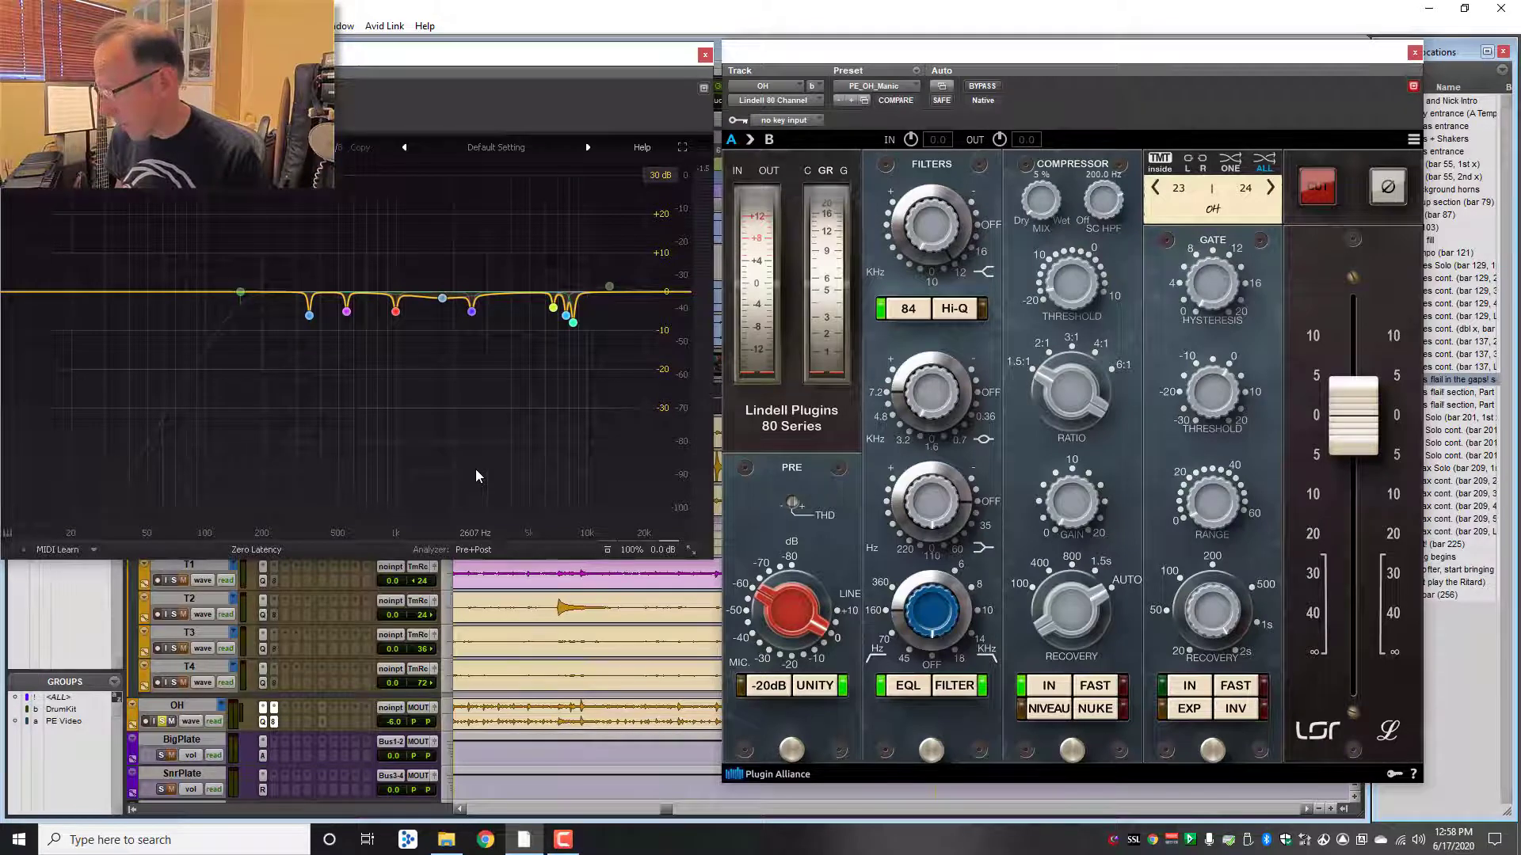
pyautogui.doubleClick(240, 294)
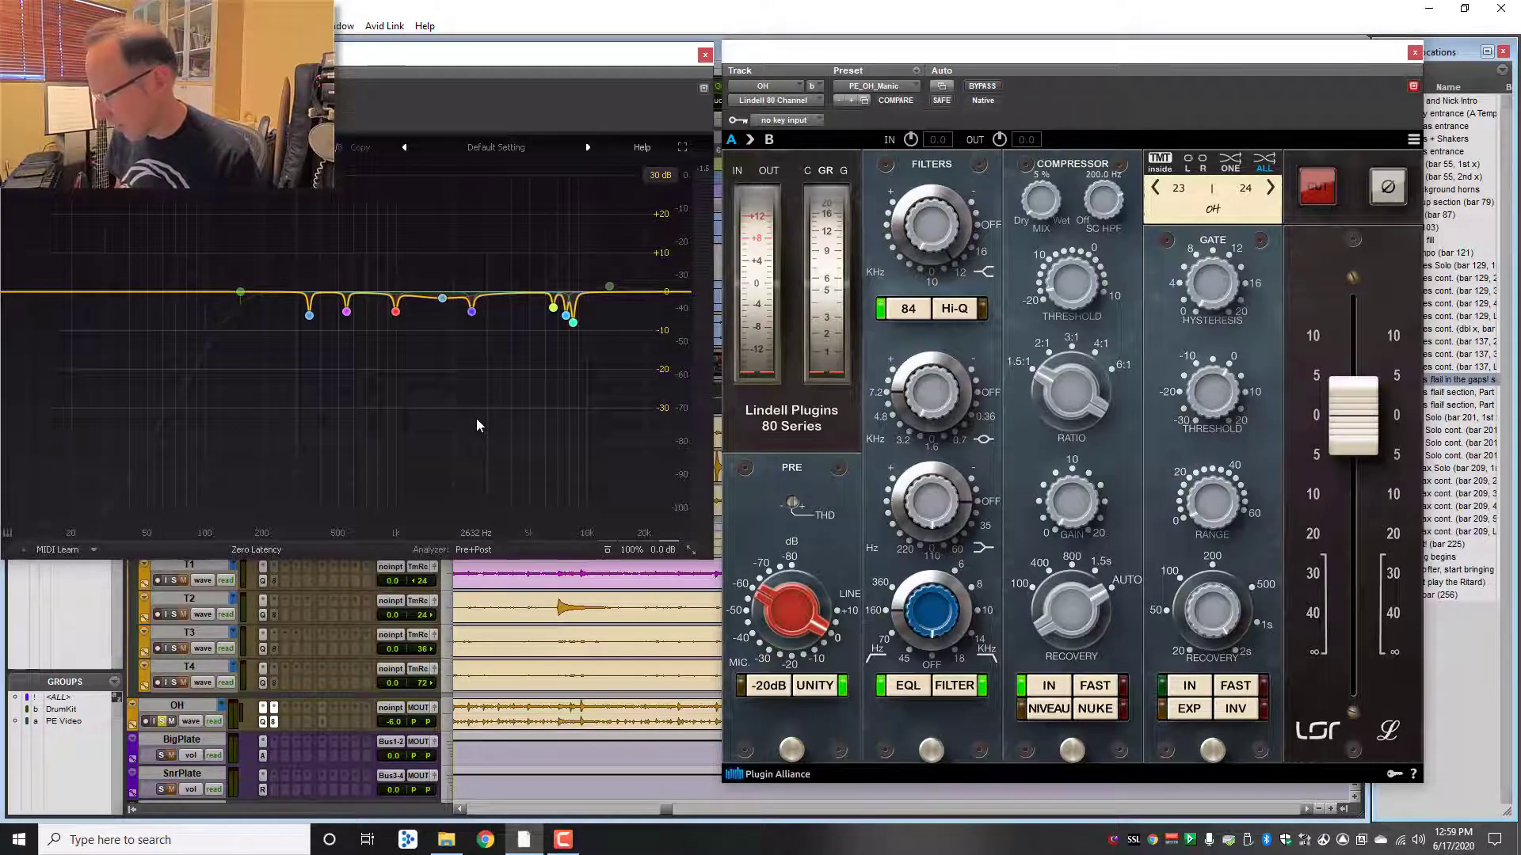
pyautogui.moveTo(590, 326)
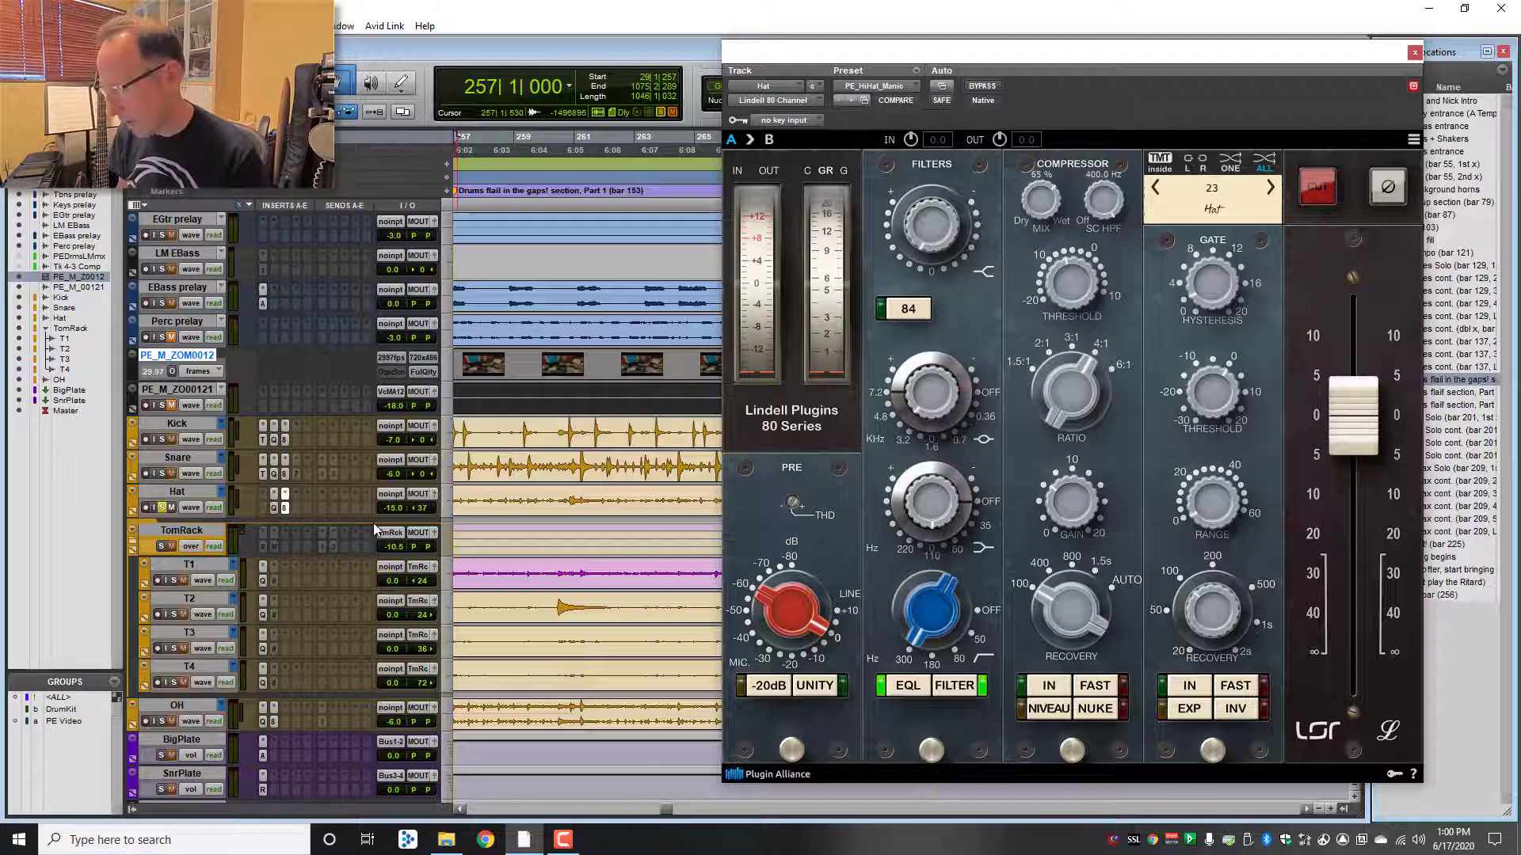
# Step: Open the Pro-Q 3 equalizer inserted on the Hat track
pyautogui.click(273, 510)
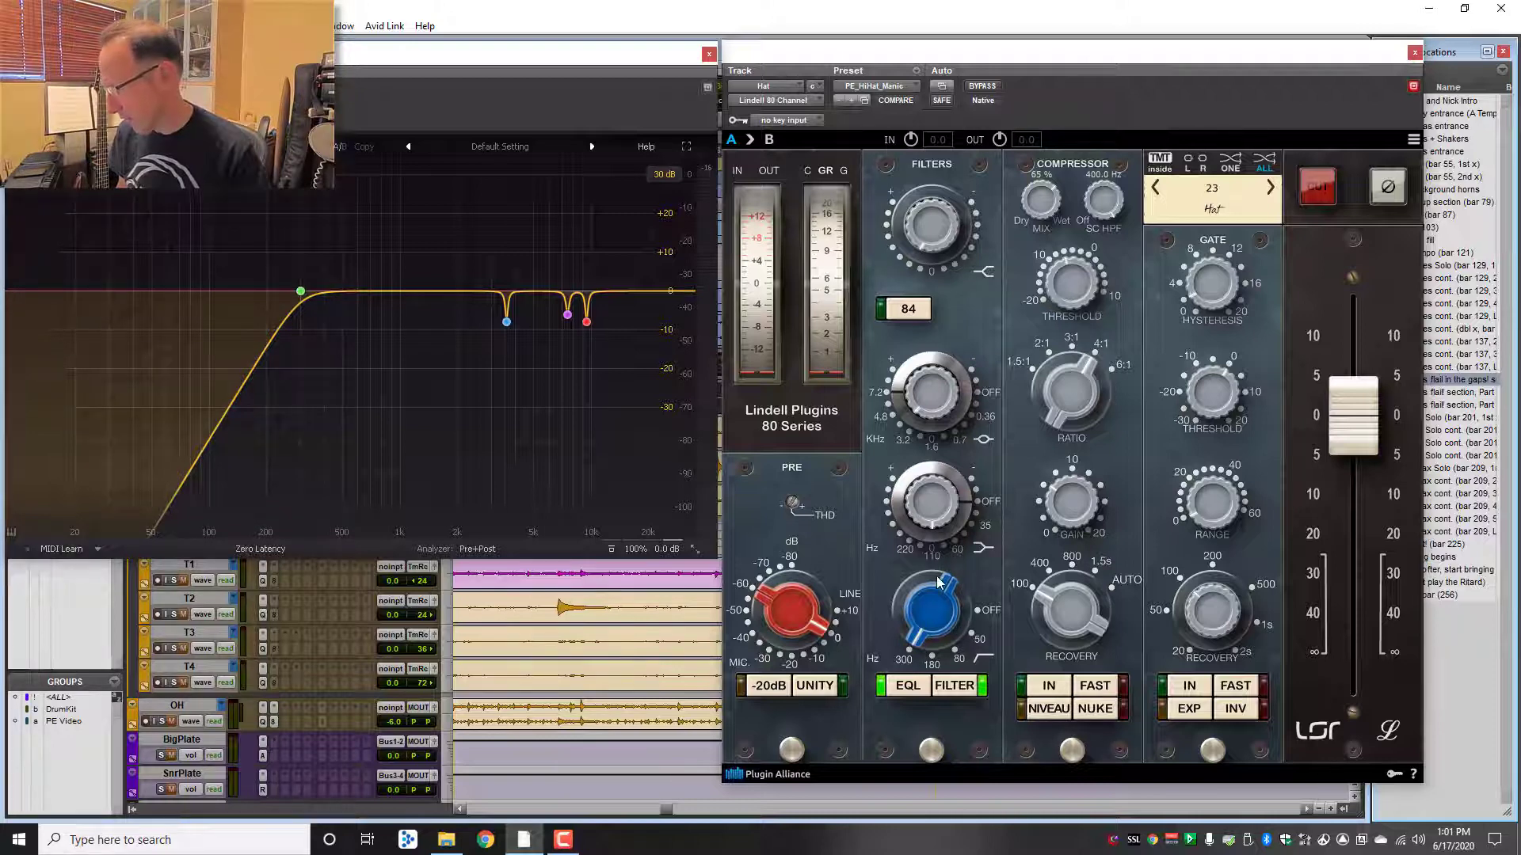
# Step: Try the 84 filter mode on the Hat's Lindell 80 Channel, switch it back off, and examine the channel's EQ settings
pyautogui.click(914, 309)
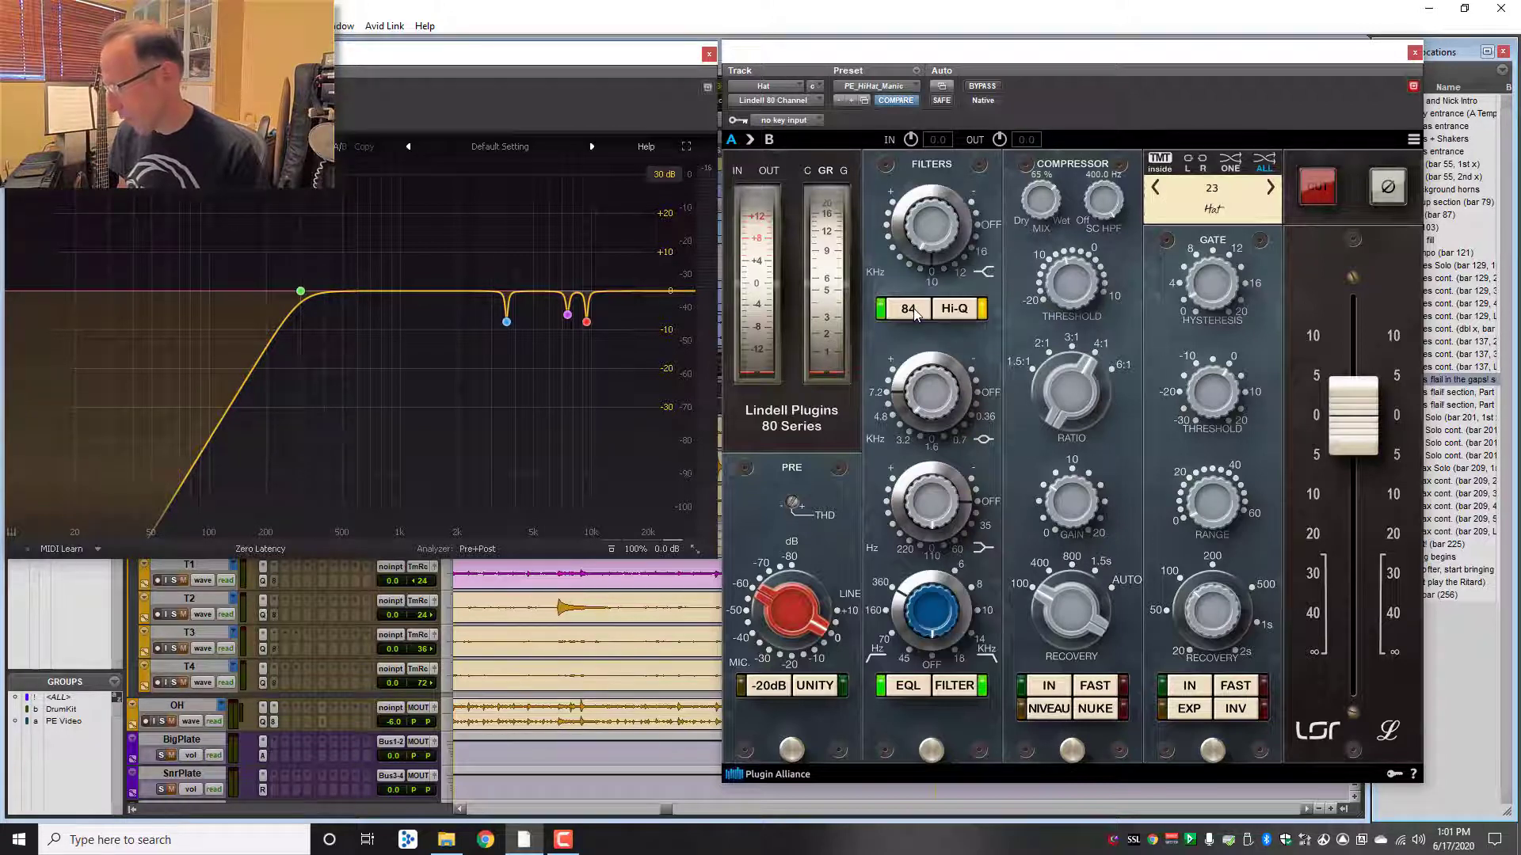
pyautogui.click(914, 310)
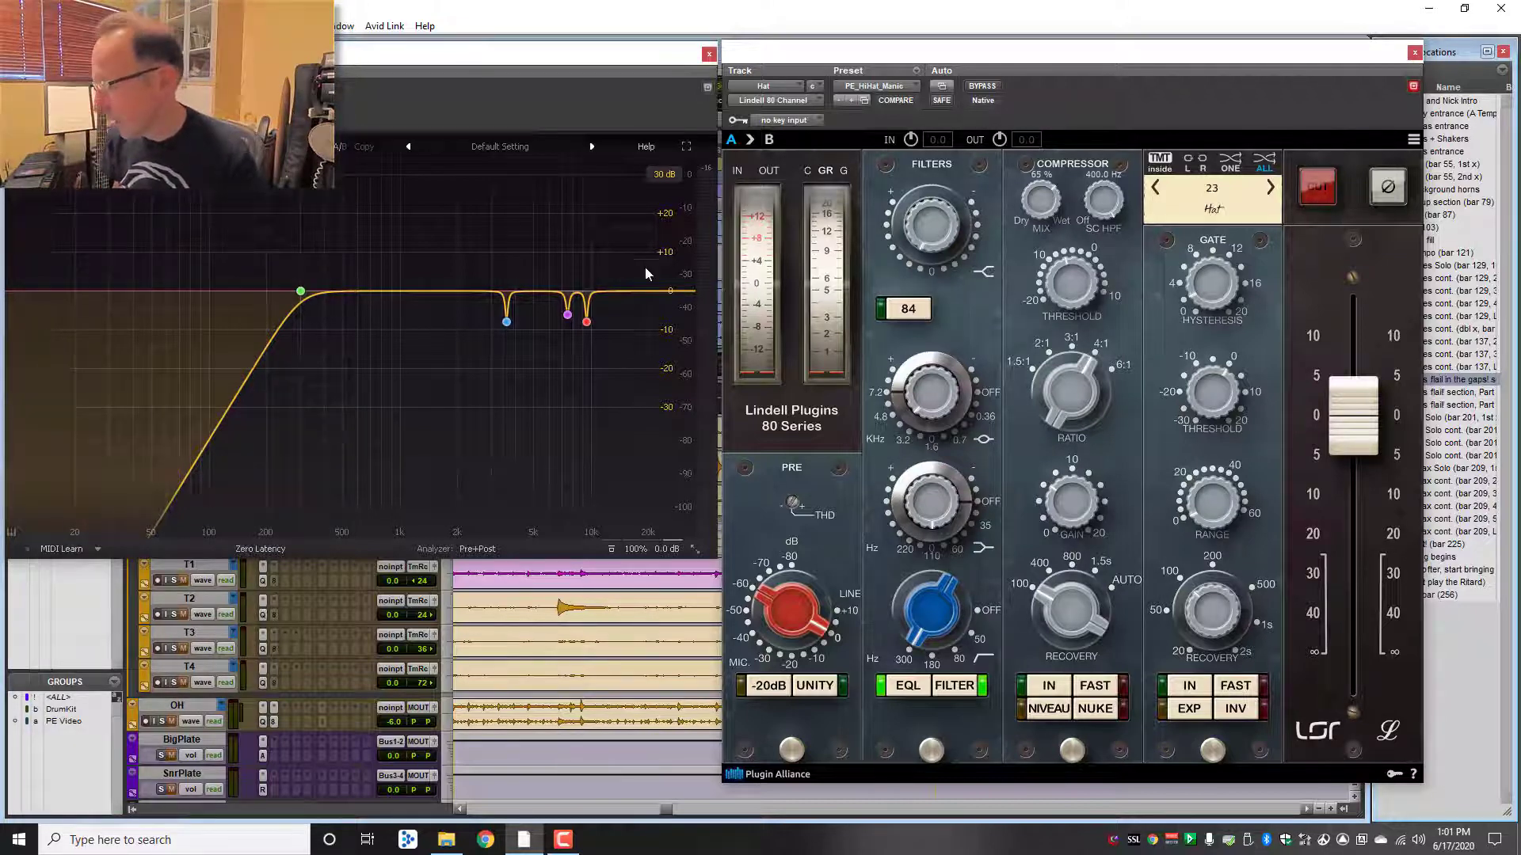
pyautogui.moveTo(300, 294)
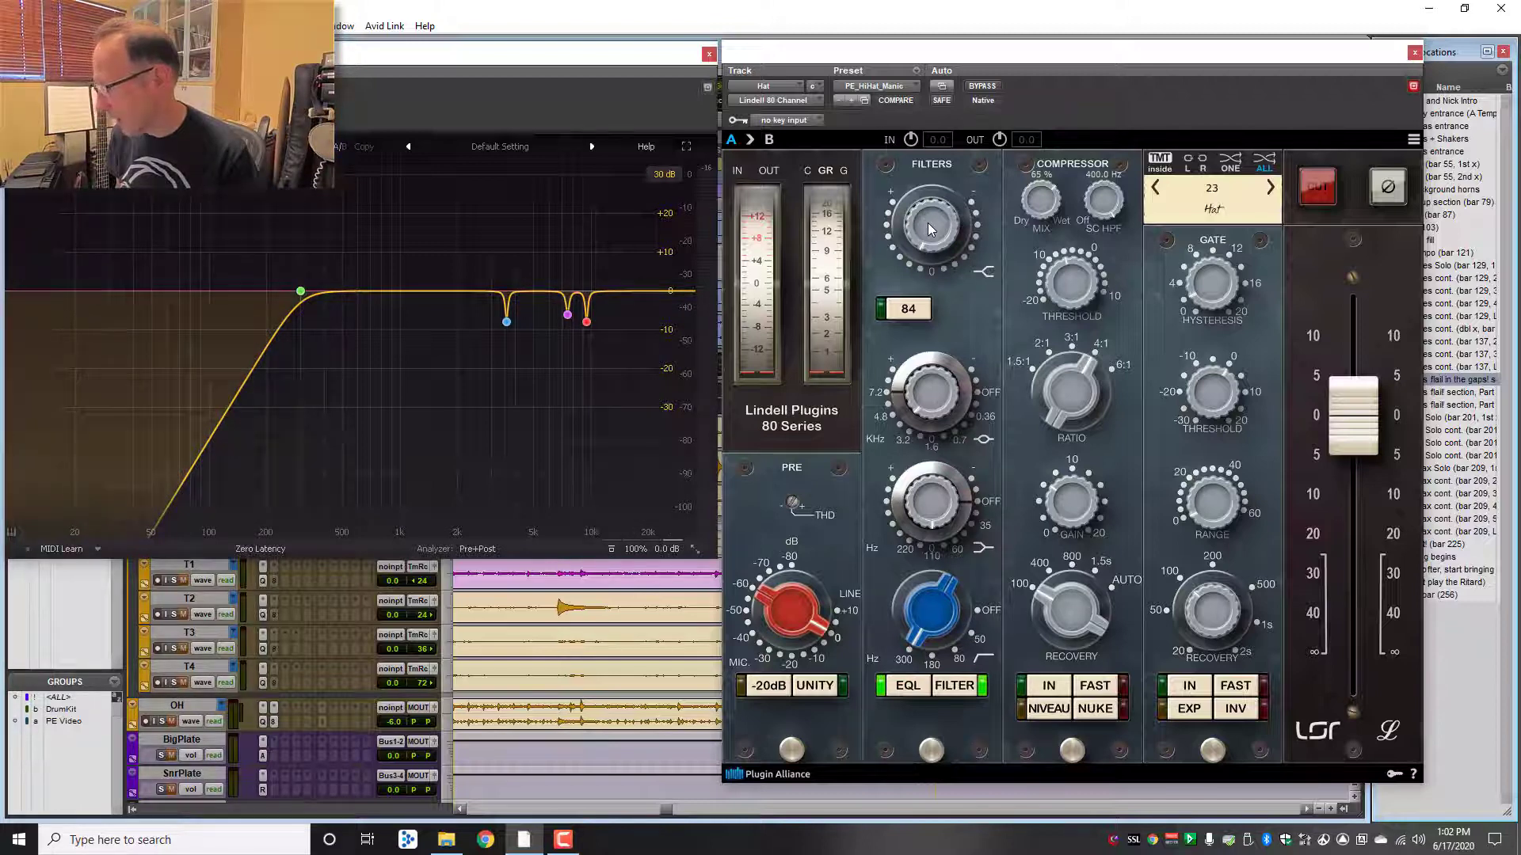
pyautogui.moveTo(928, 223)
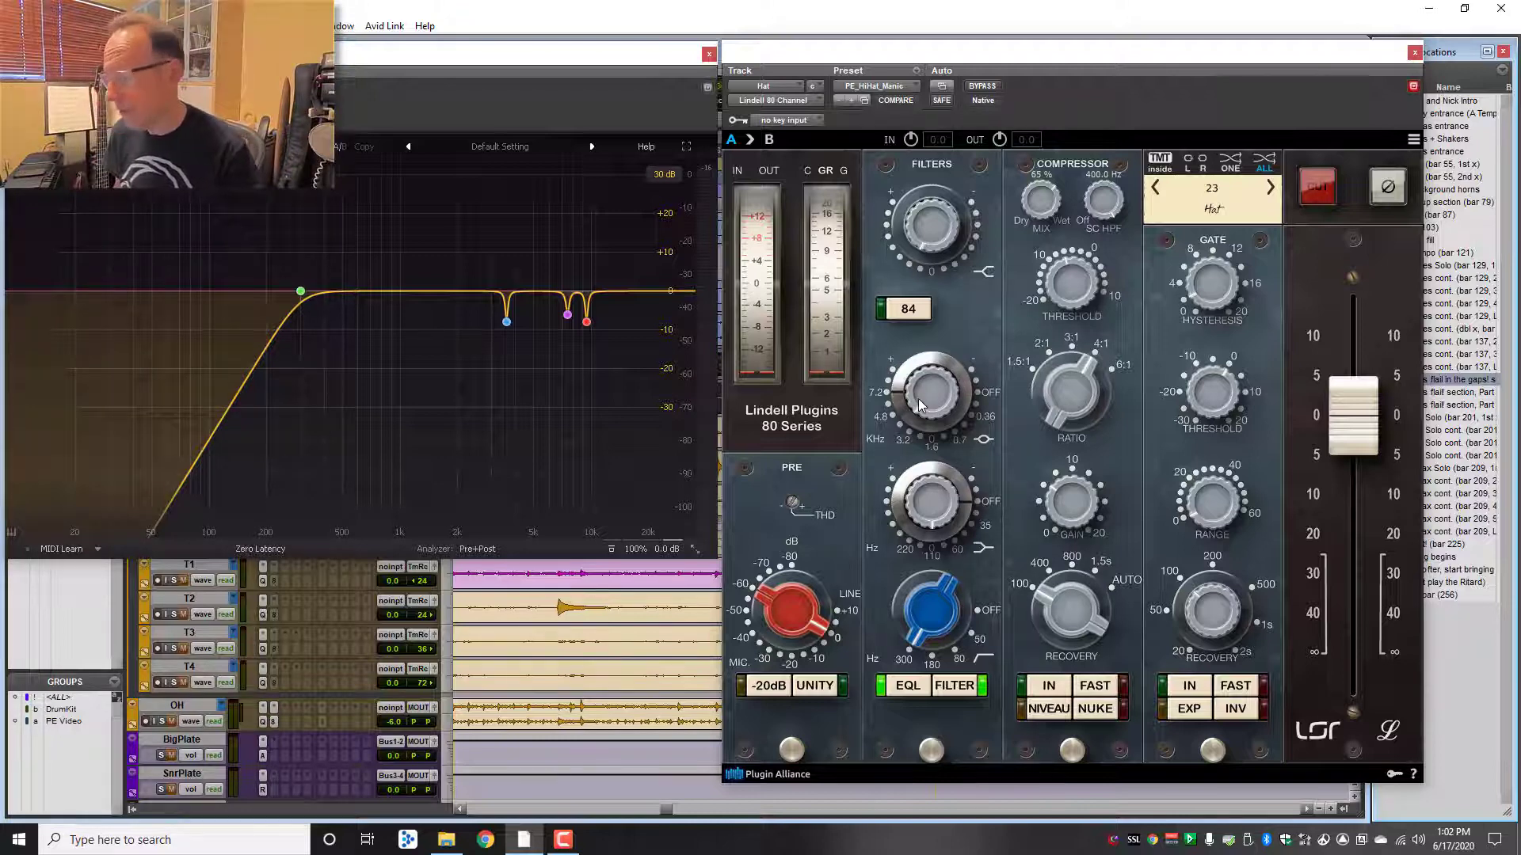
pyautogui.moveTo(934, 391)
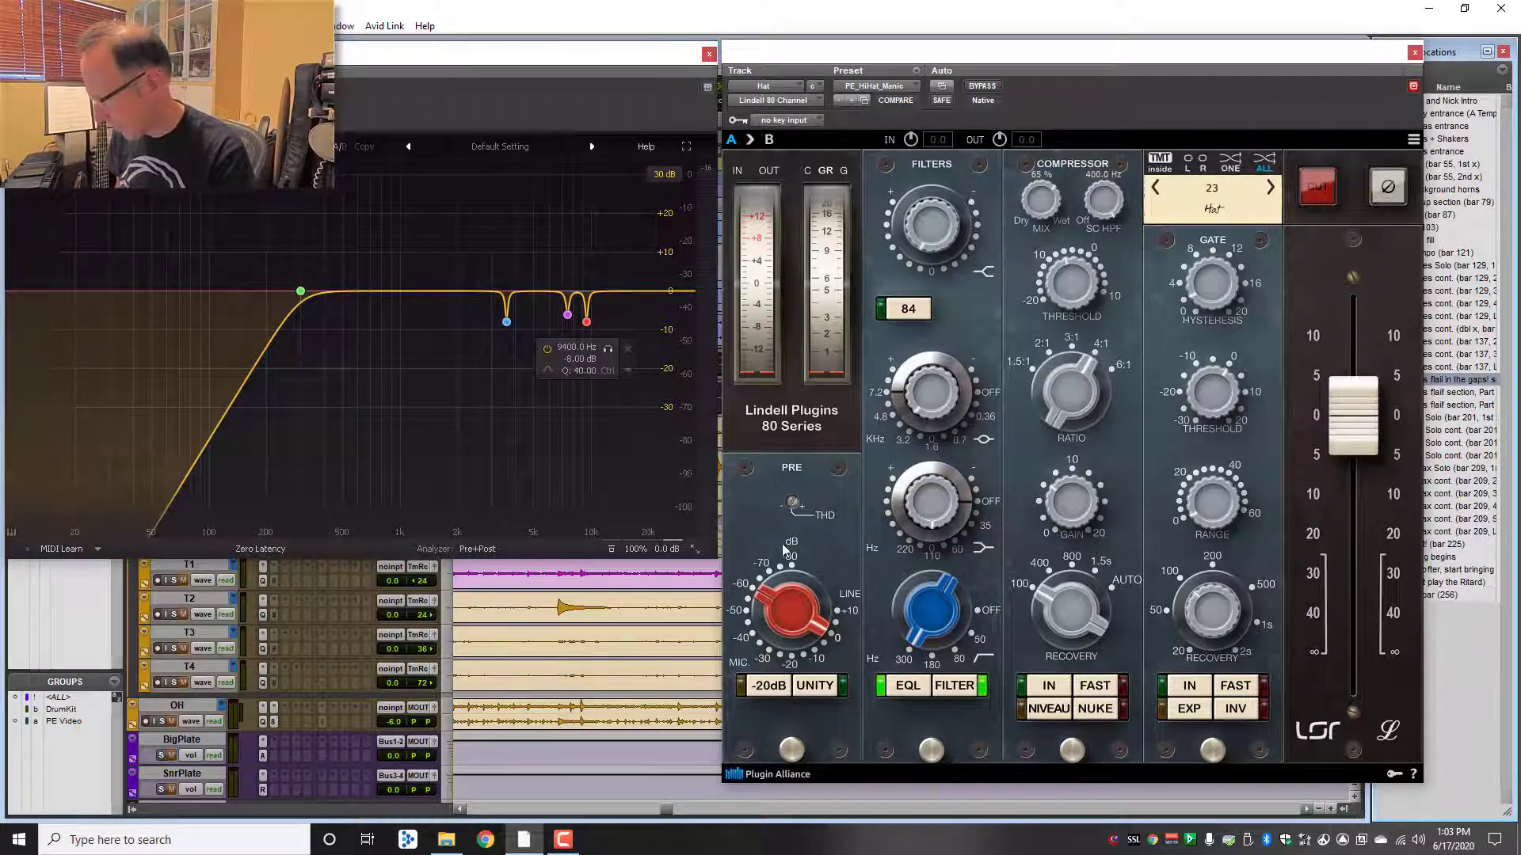
# Step: Audition the hi-hat with its Lindell 80 Channel bypassed and re-enabled, stop playback, and close the Hat's equalizer
pyautogui.press('space')
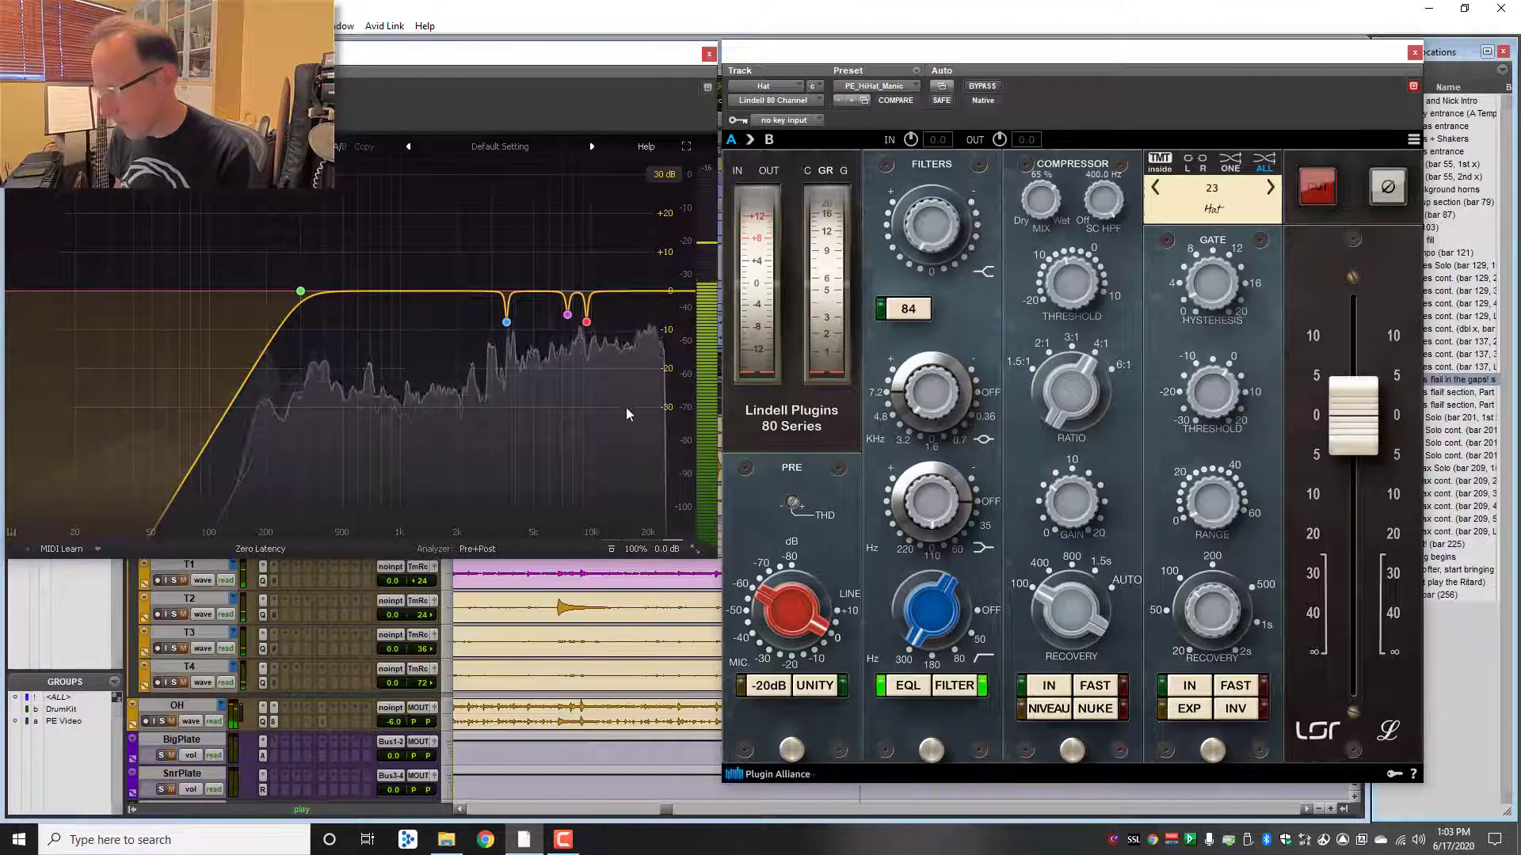
pyautogui.moveTo(507, 323)
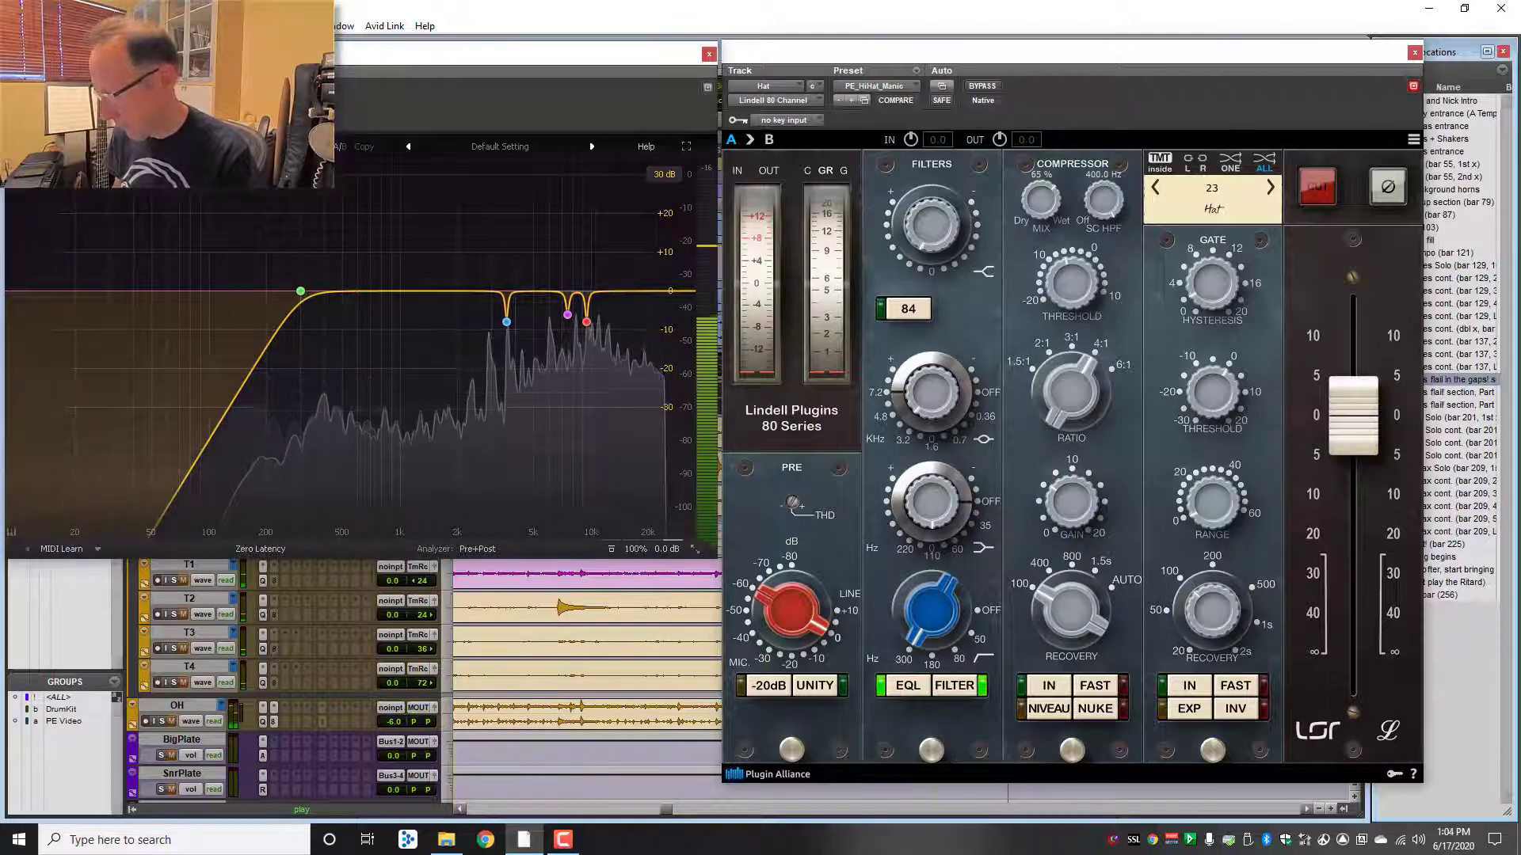
pyautogui.click(983, 86)
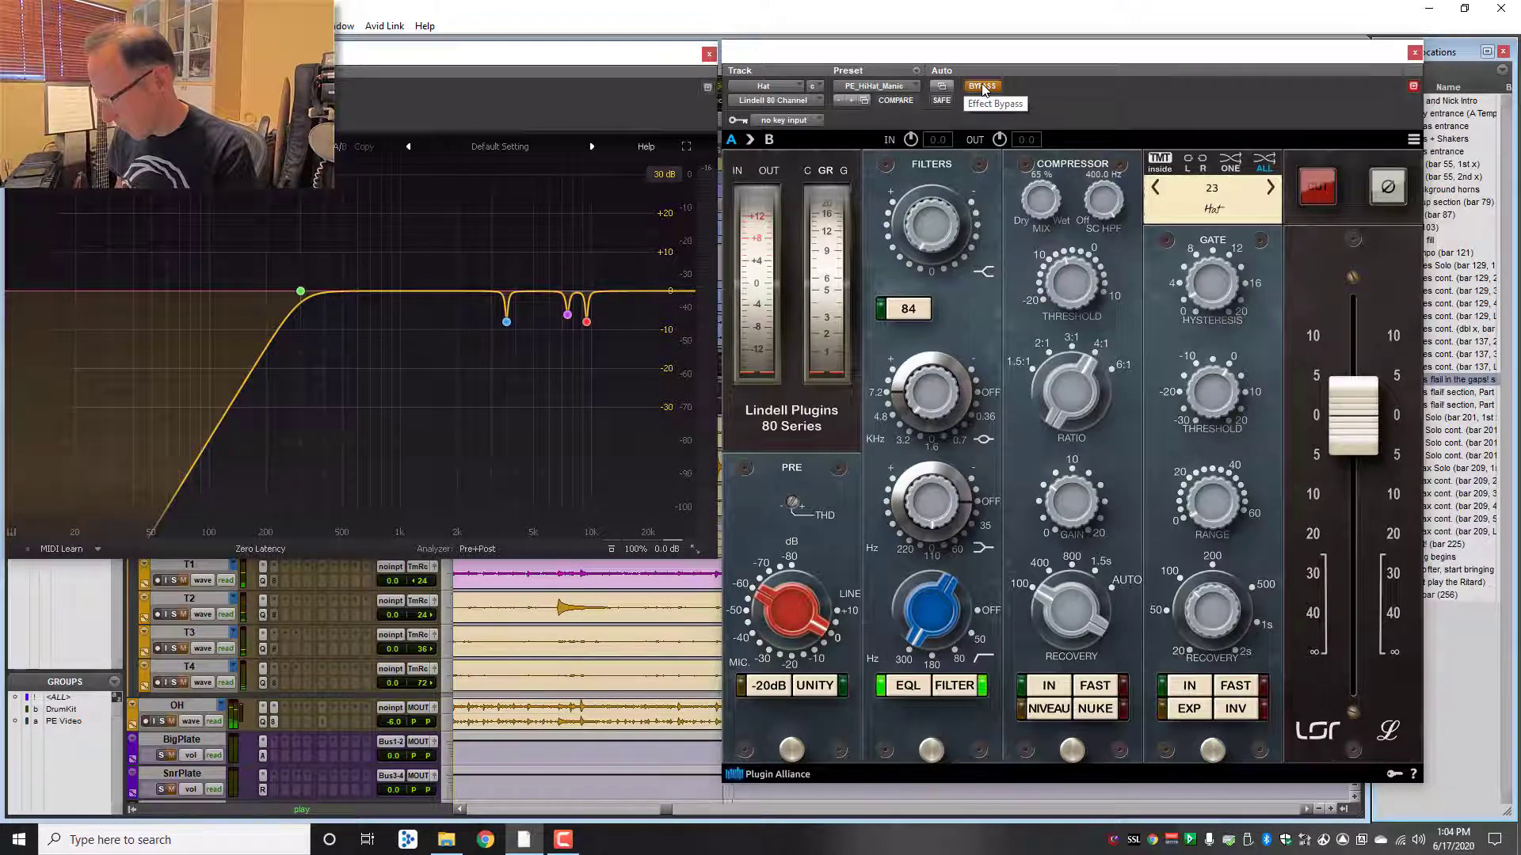
pyautogui.click(982, 86)
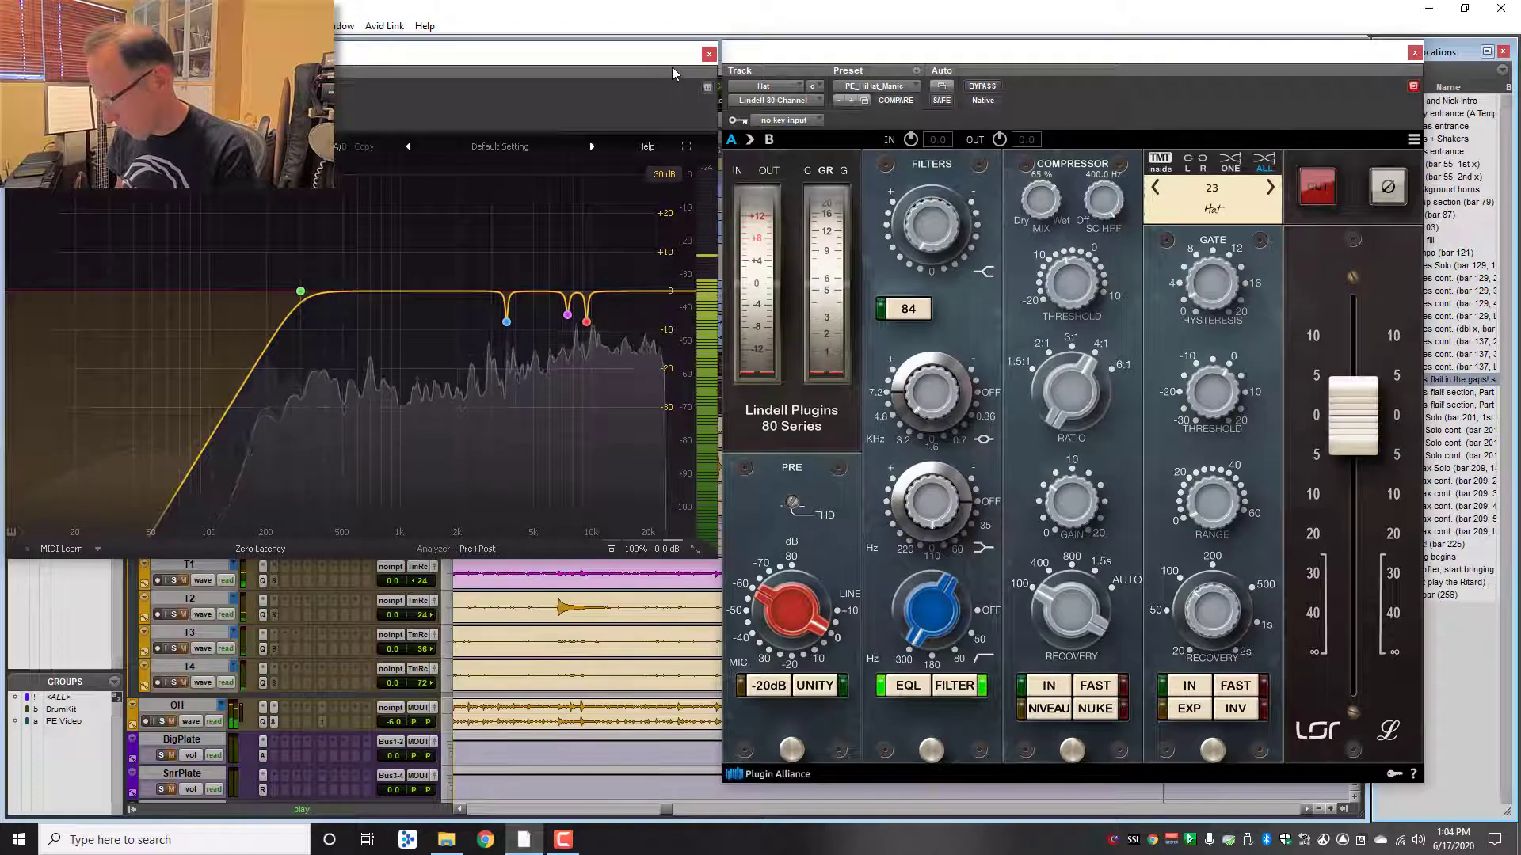
pyautogui.press('space')
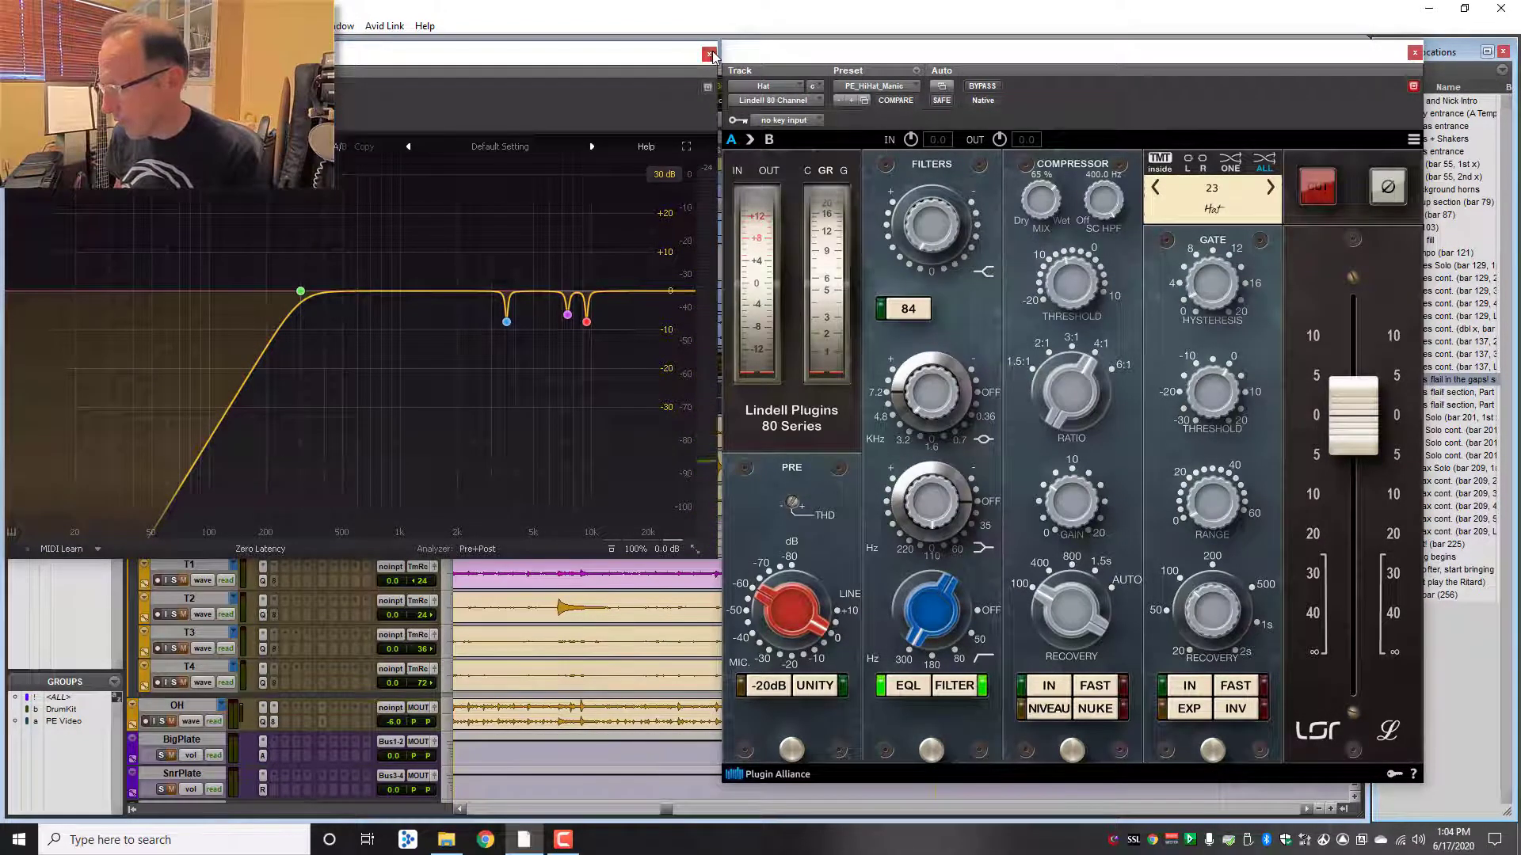
pyautogui.click(710, 55)
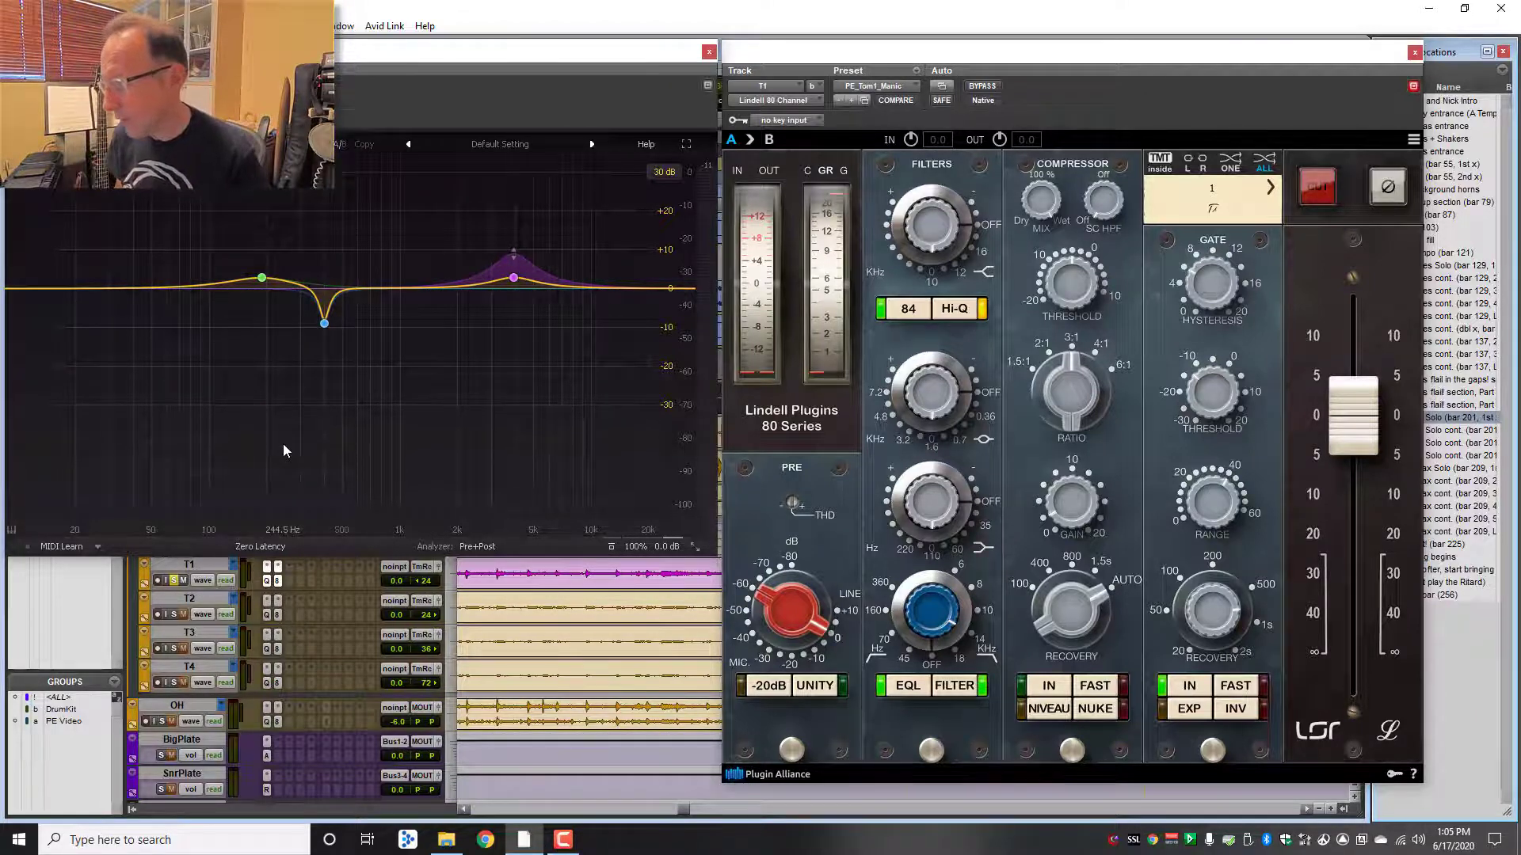
# Step: Inspect the 189 Hz boost in the T1 tom's equalizer and listen to the tom with that band active
pyautogui.moveTo(269, 306)
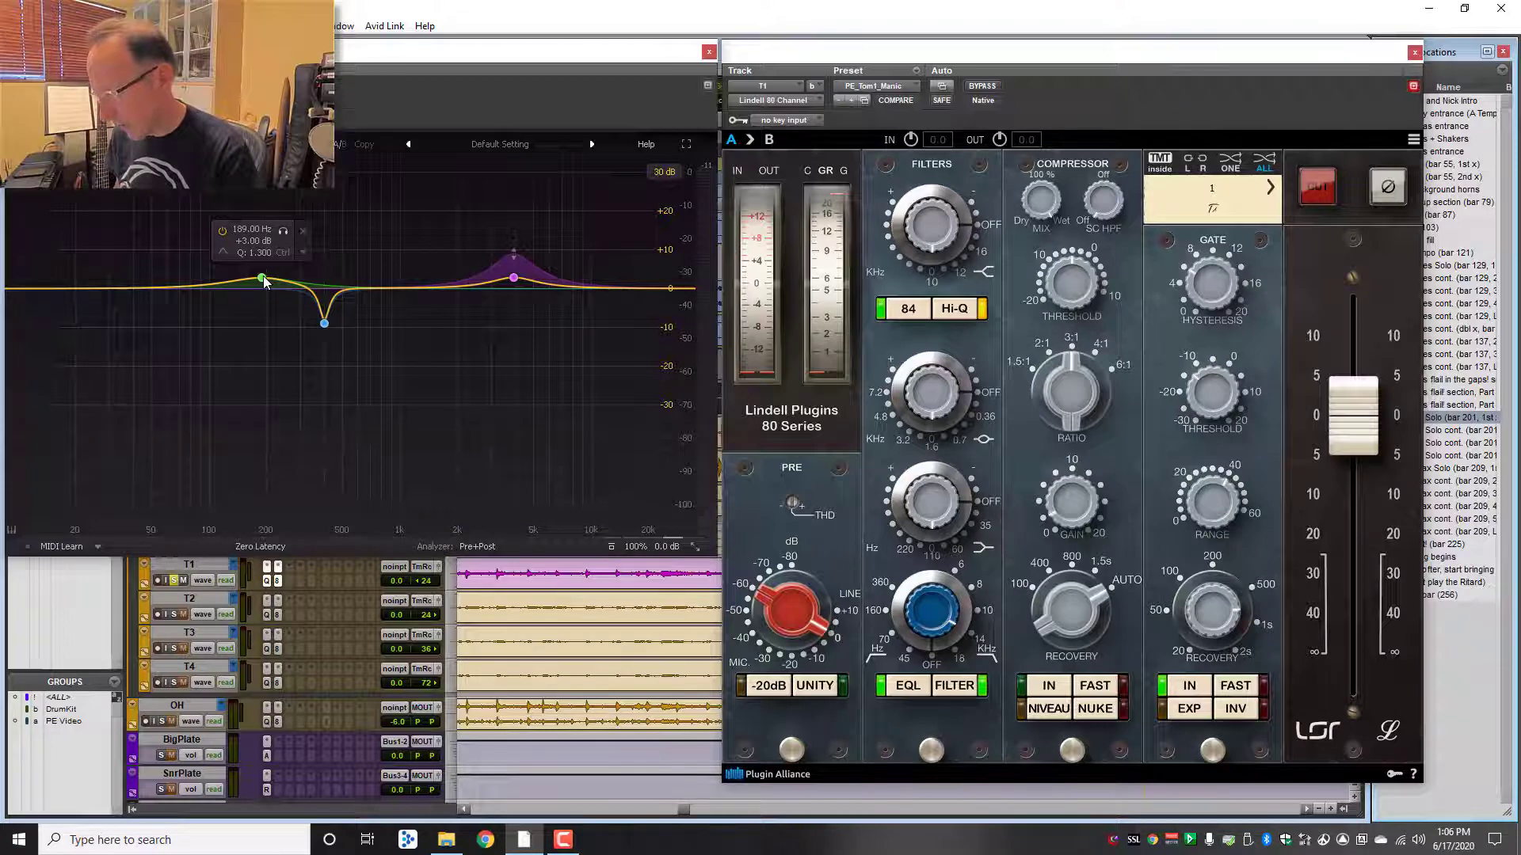
pyautogui.press('space')
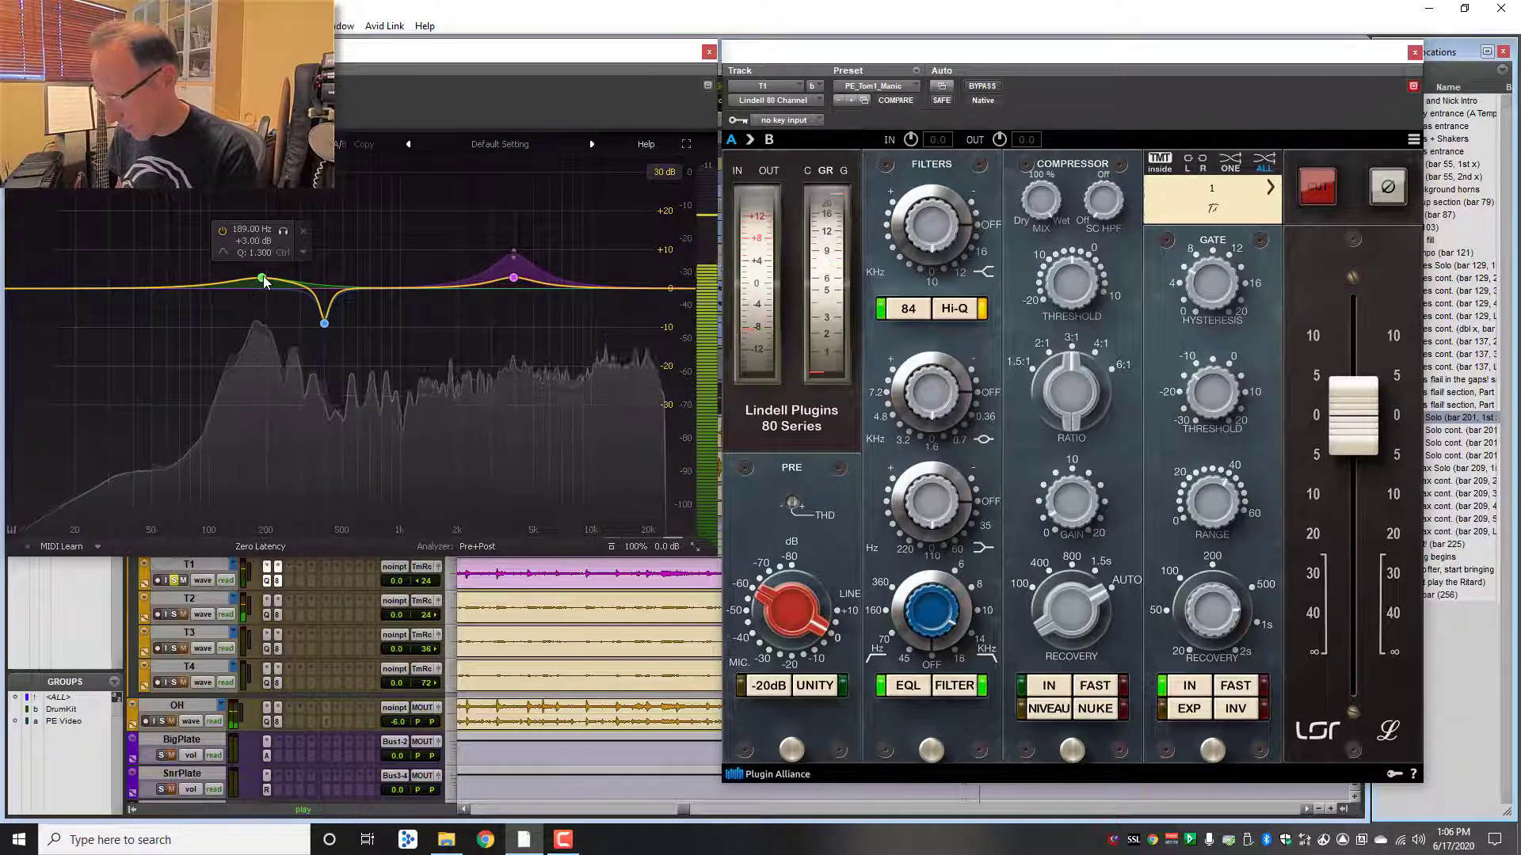
pyautogui.press('space')
pyautogui.press('space')
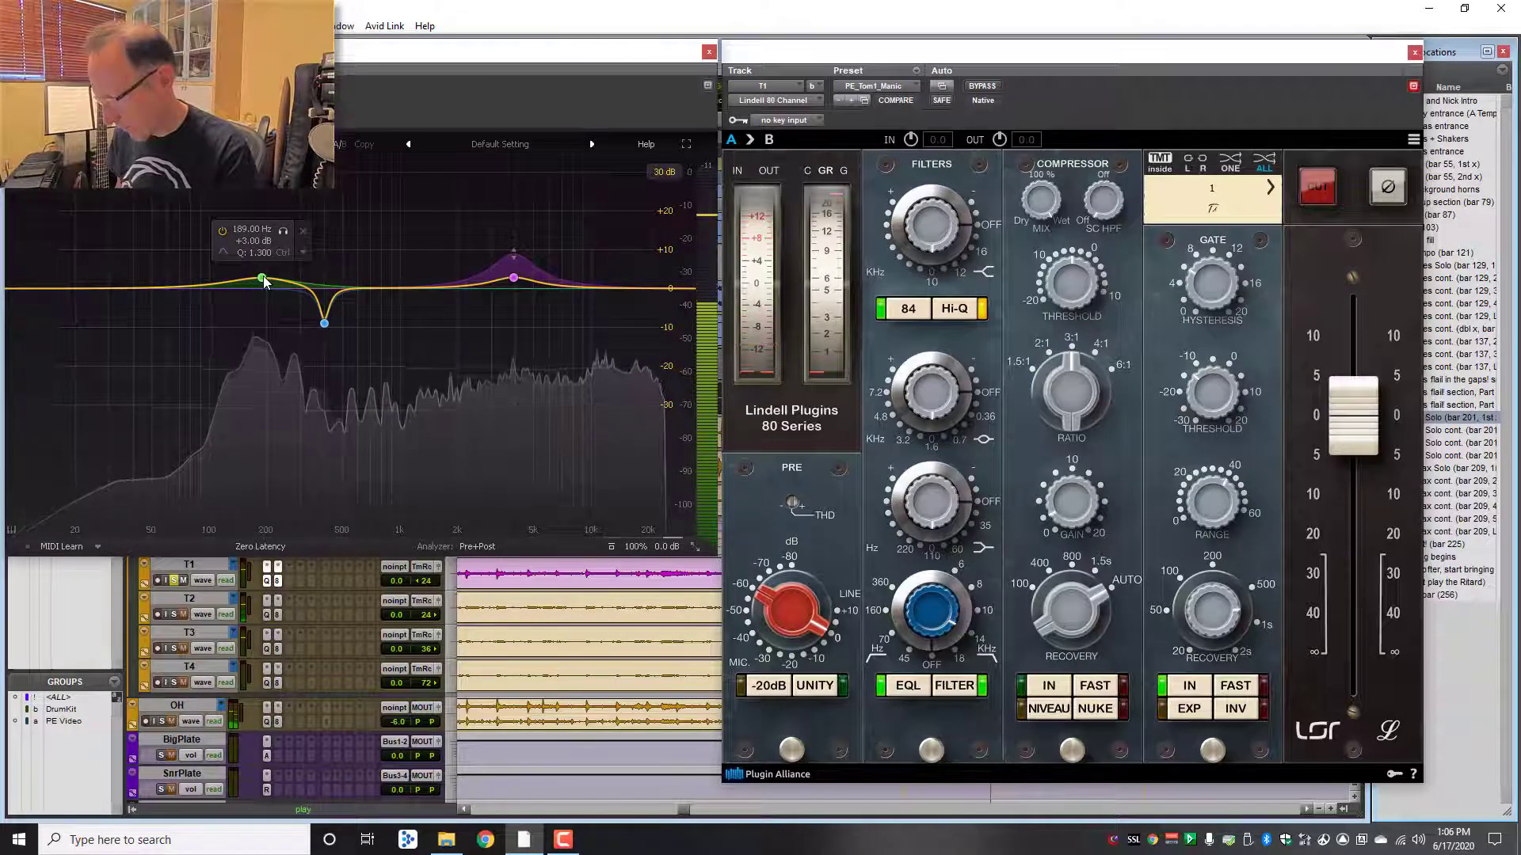
pyautogui.press('space')
# Step: Audition T1 with the equalizer's 189 Hz band disabled, then re-enable the band and compare the sound
pyautogui.rightClick(260, 283)
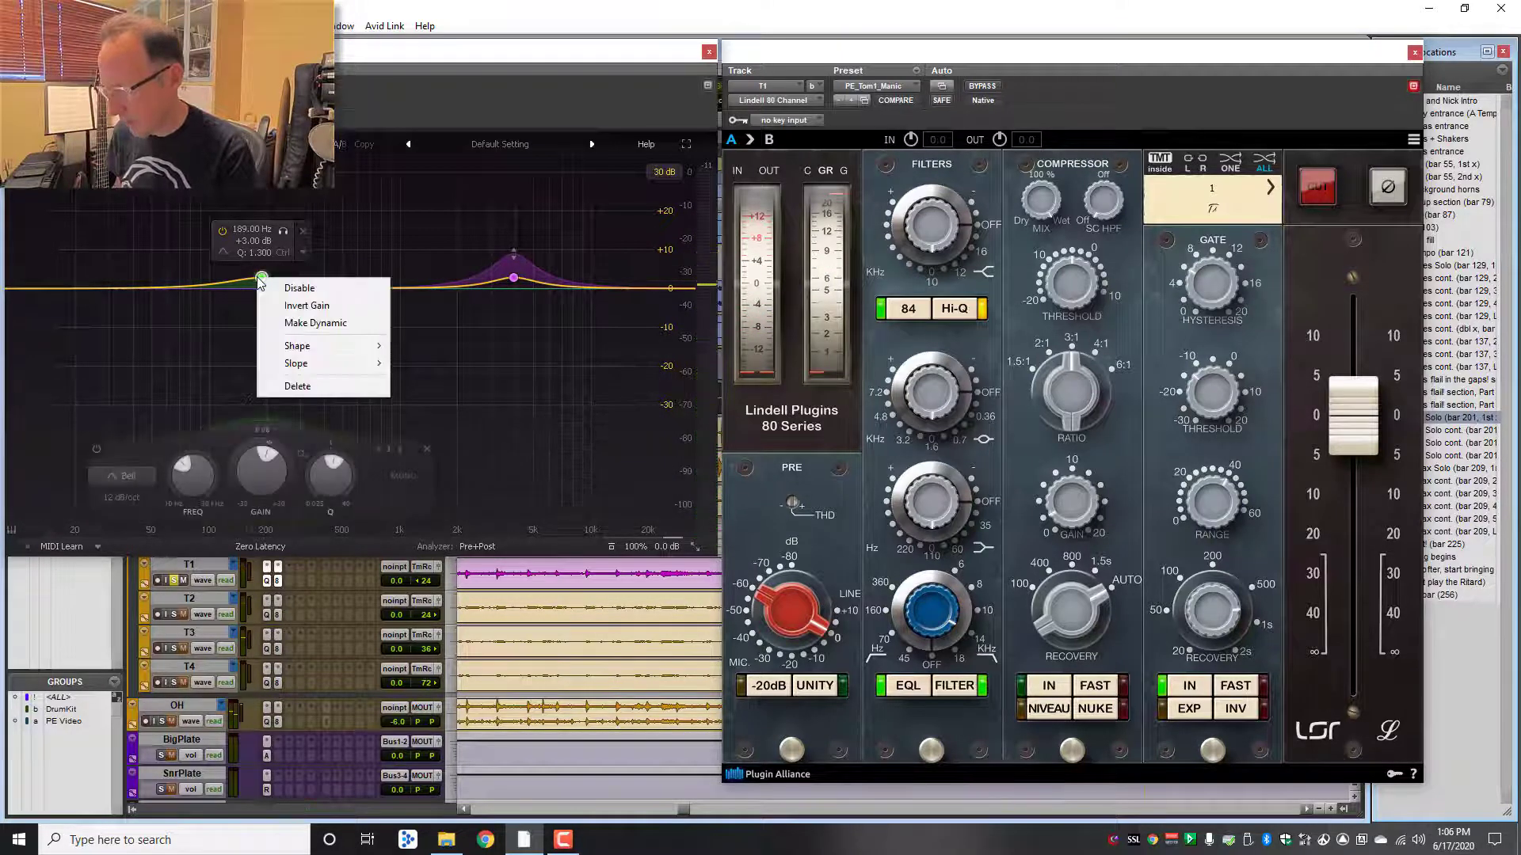
pyautogui.click(286, 286)
pyautogui.press('space')
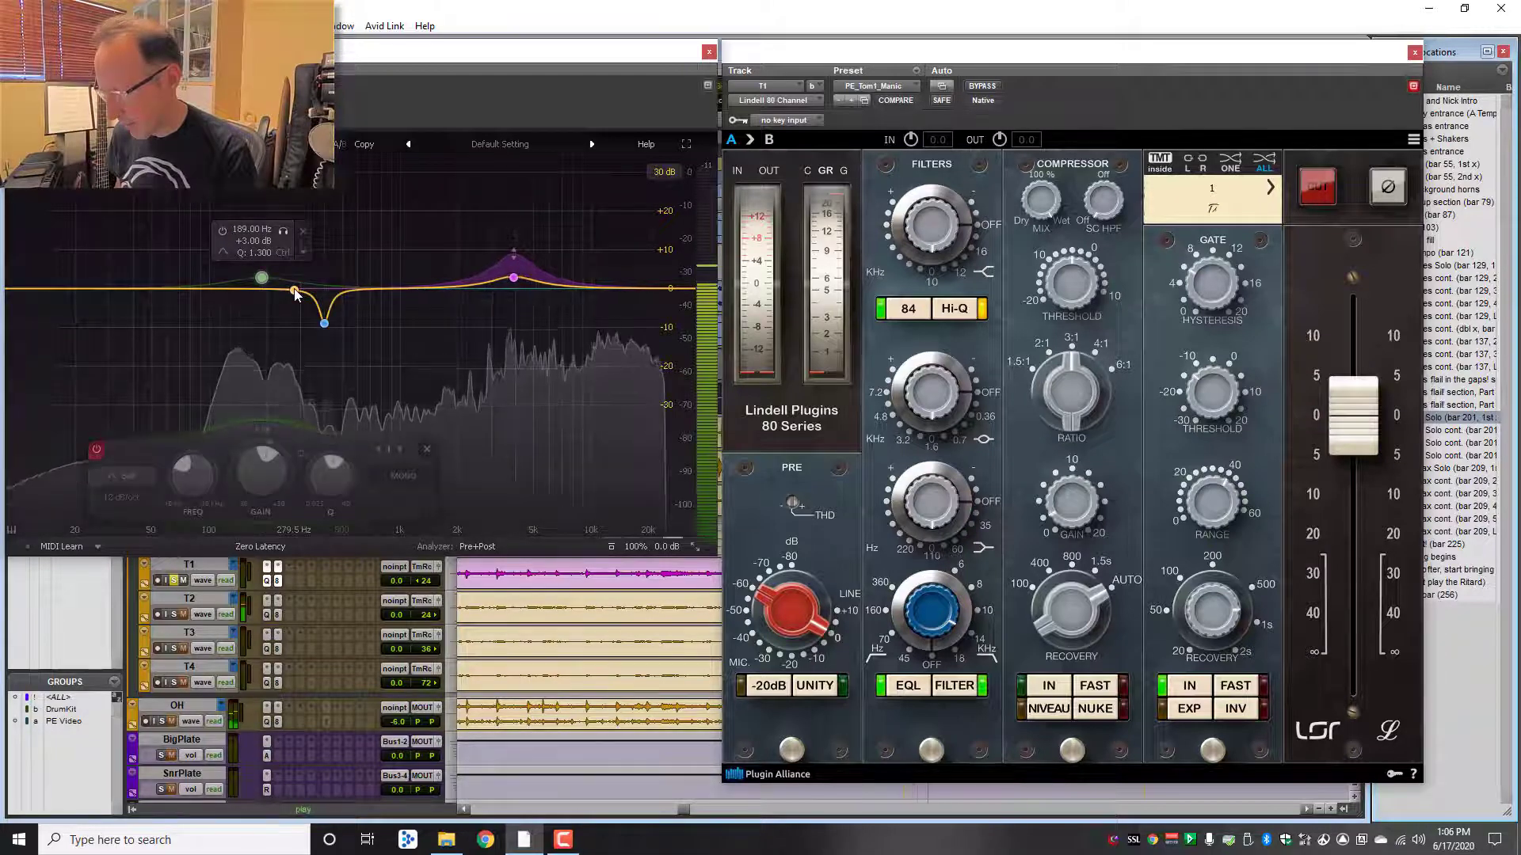
pyautogui.press('space')
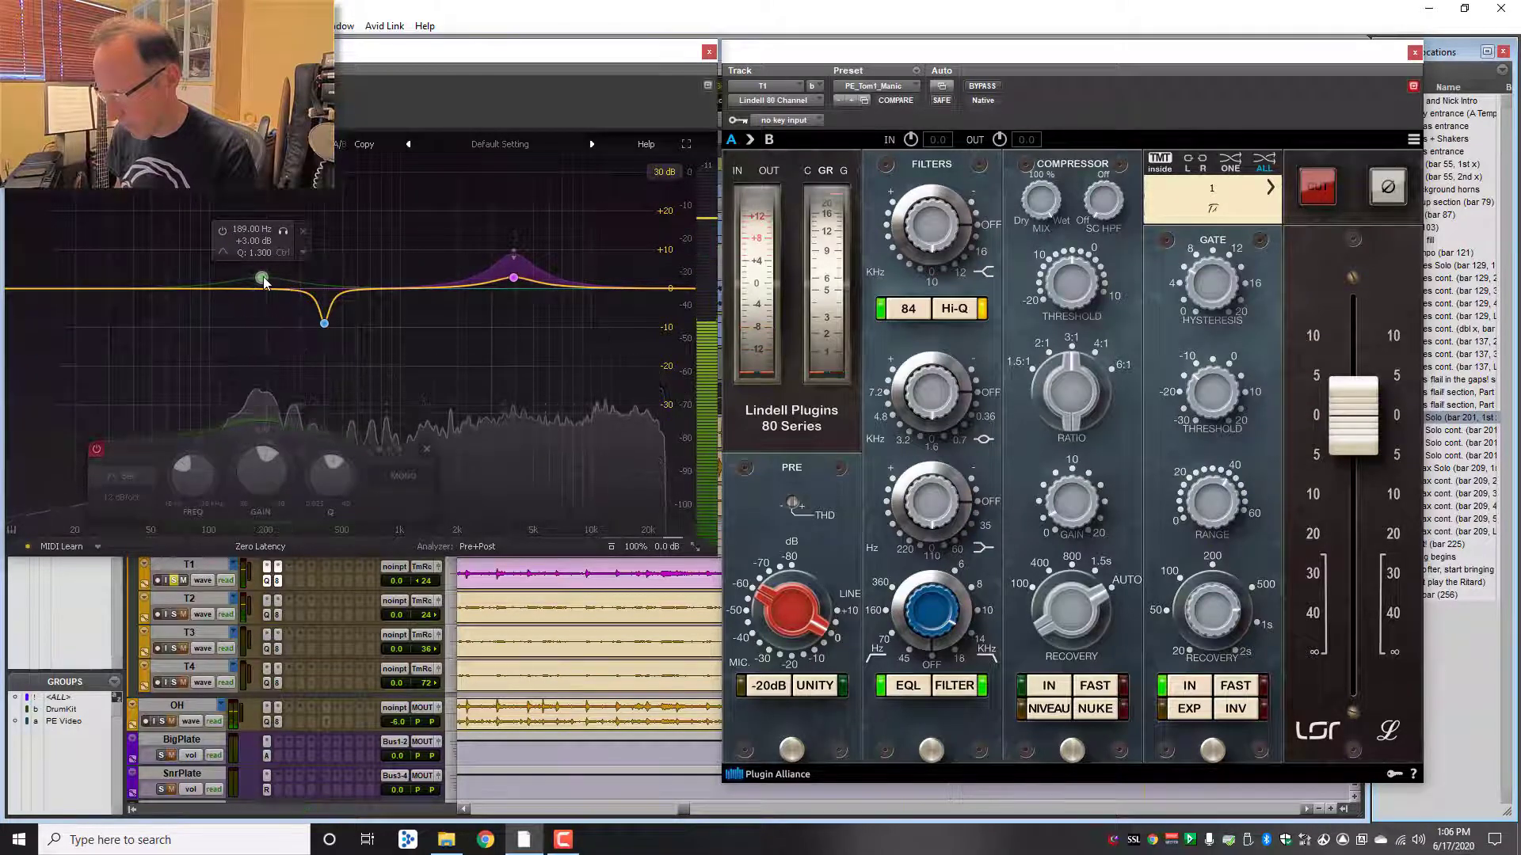
pyautogui.rightClick(261, 283)
pyautogui.click(276, 289)
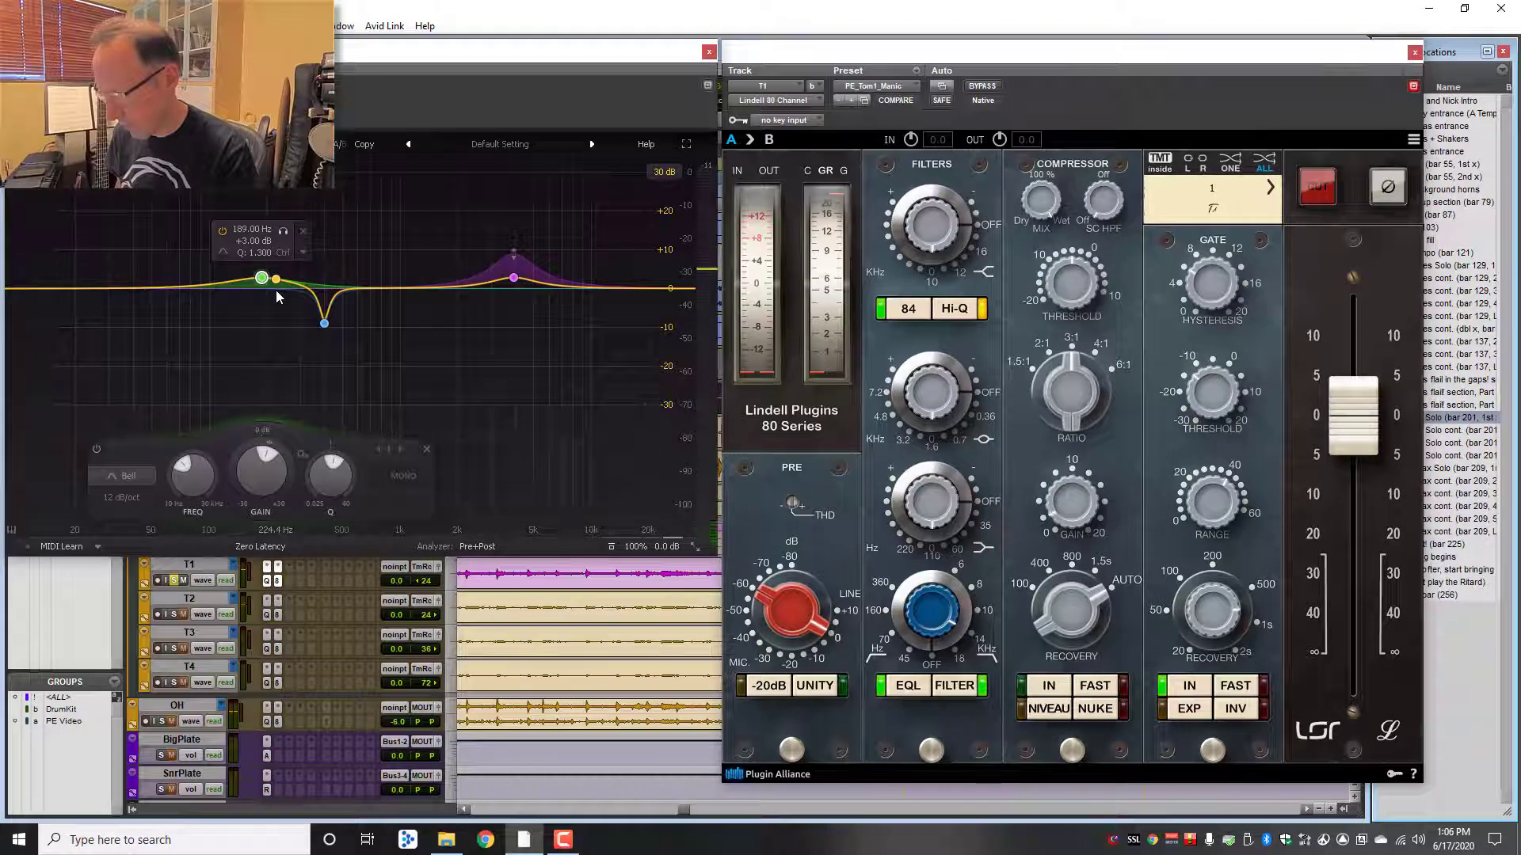
pyautogui.press('space')
pyautogui.press('space')
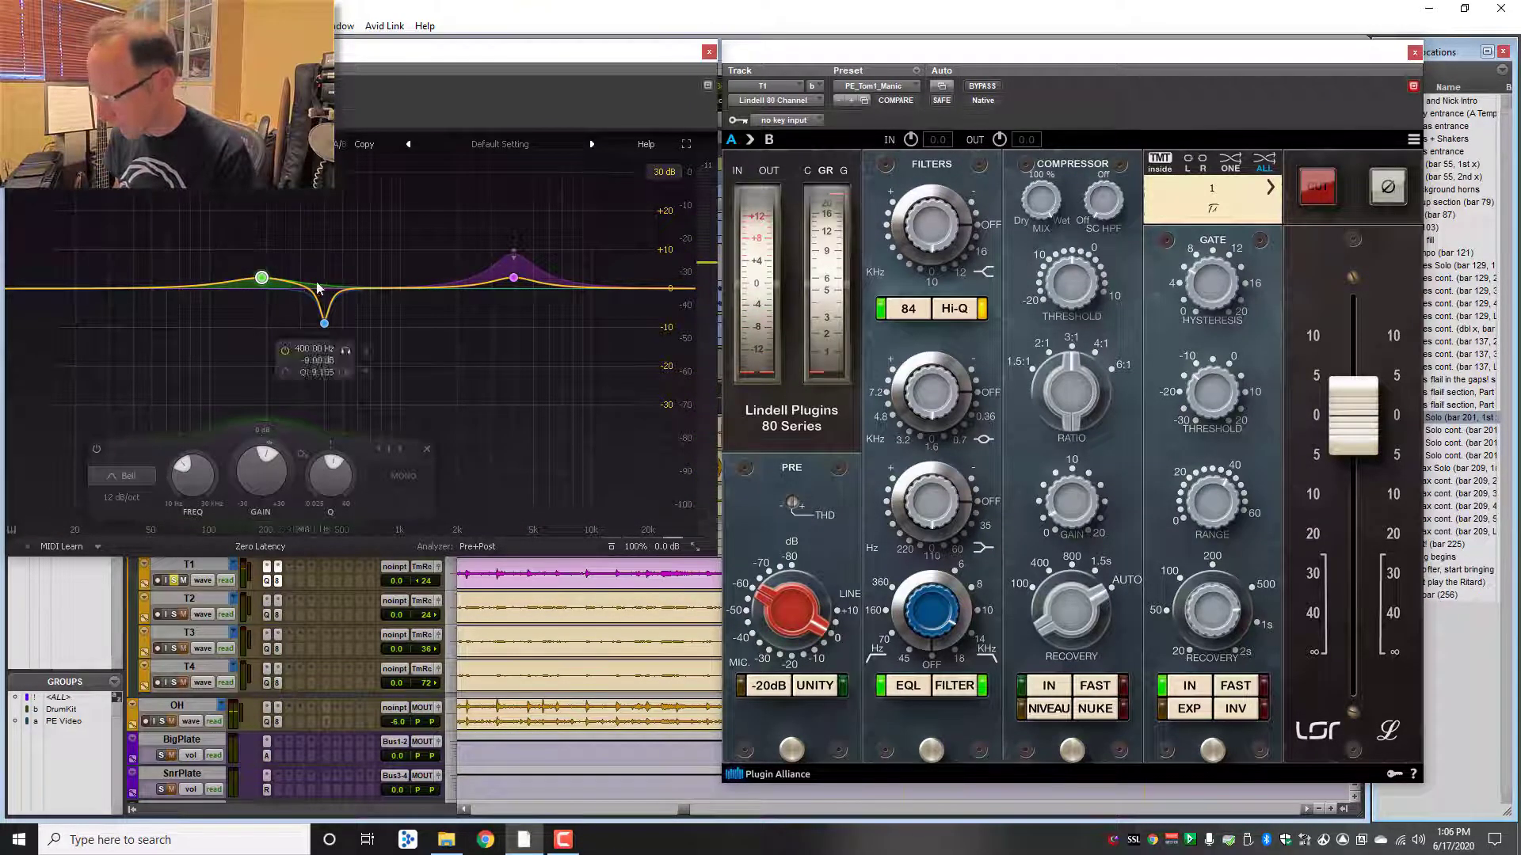
# Step: Check the dynamic range of T1's 3932 Hz EQ band and audition the tom with the band disabled and re-enabled
pyautogui.click(513, 278)
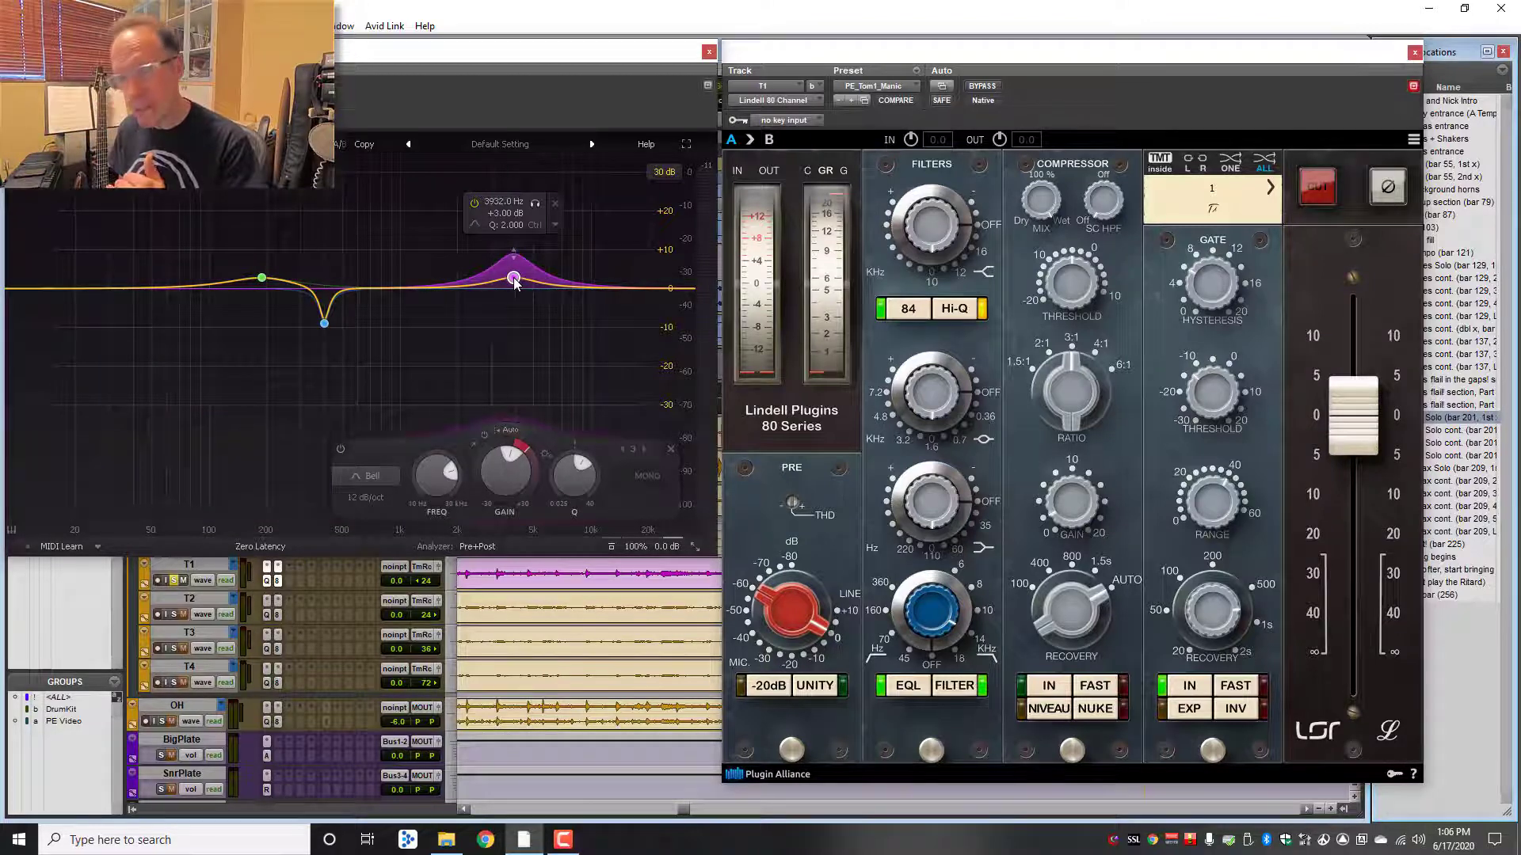
pyautogui.moveTo(534, 461)
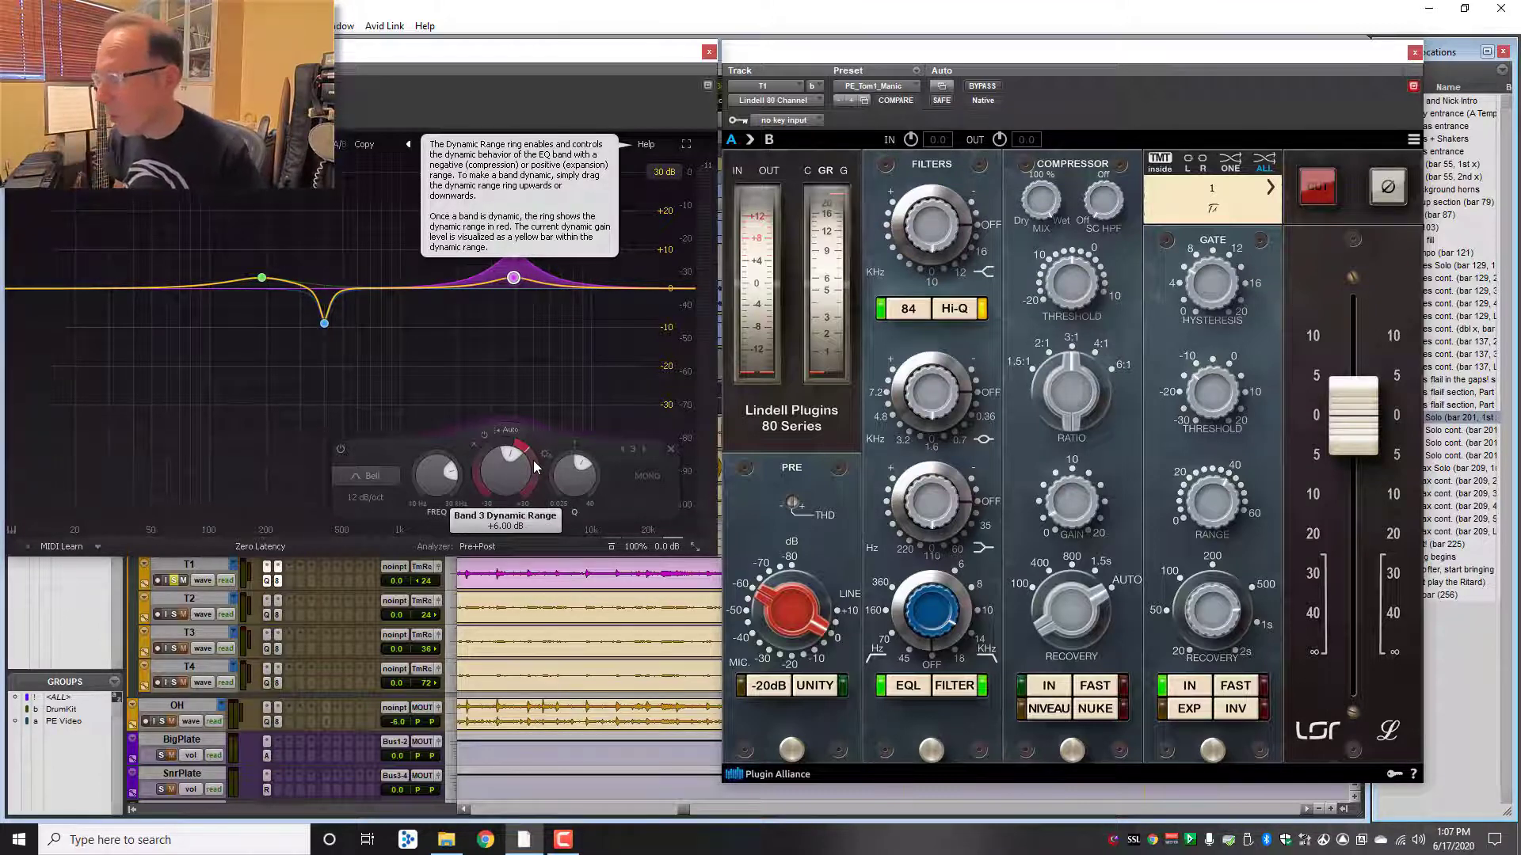
pyautogui.rightClick(514, 279)
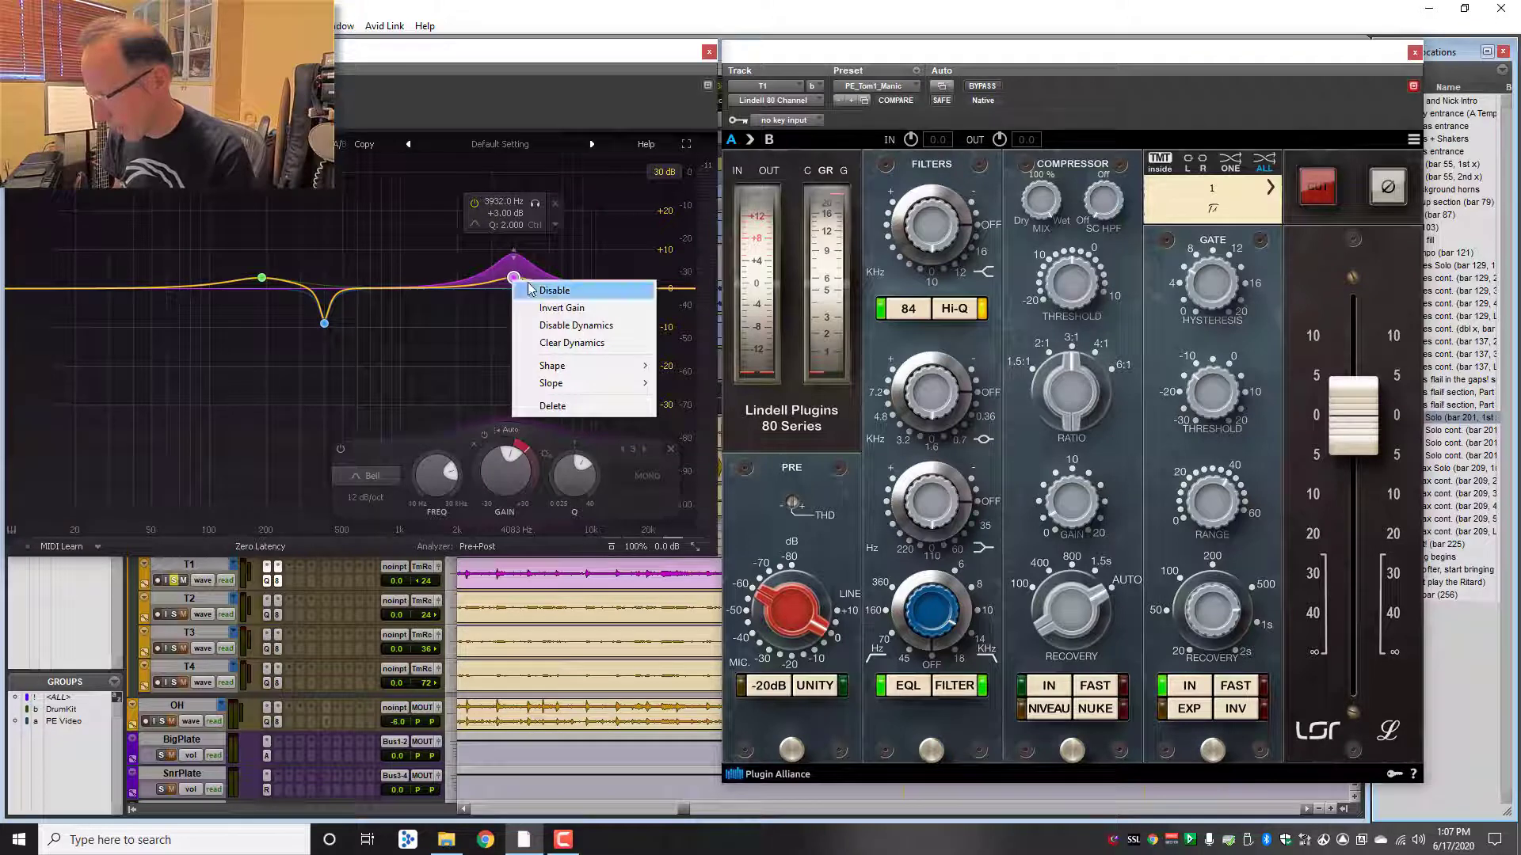
pyautogui.click(534, 290)
pyautogui.press('space')
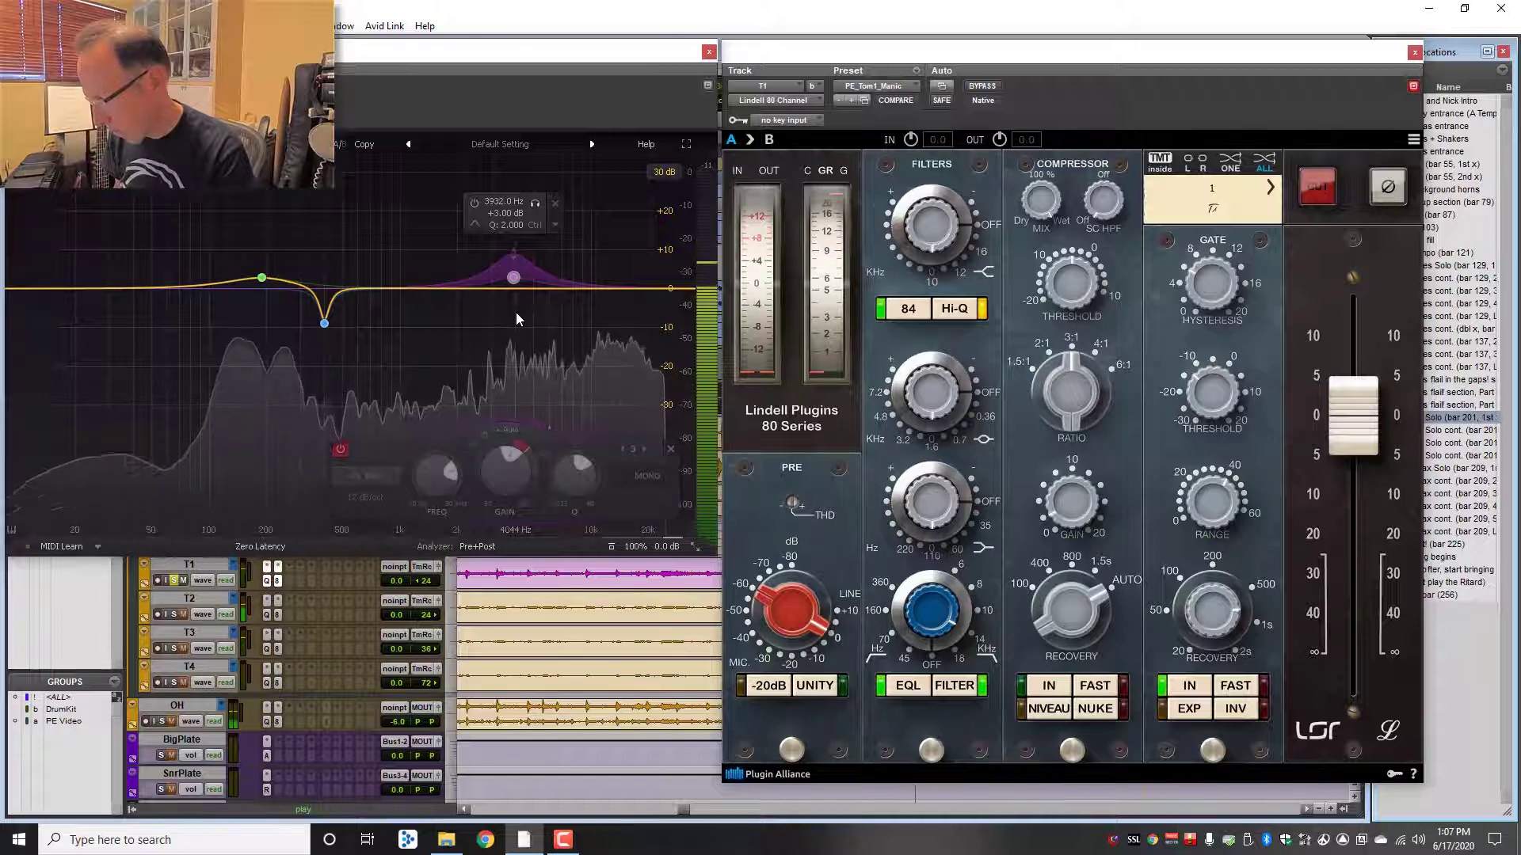
pyautogui.press('space')
pyautogui.rightClick(513, 277)
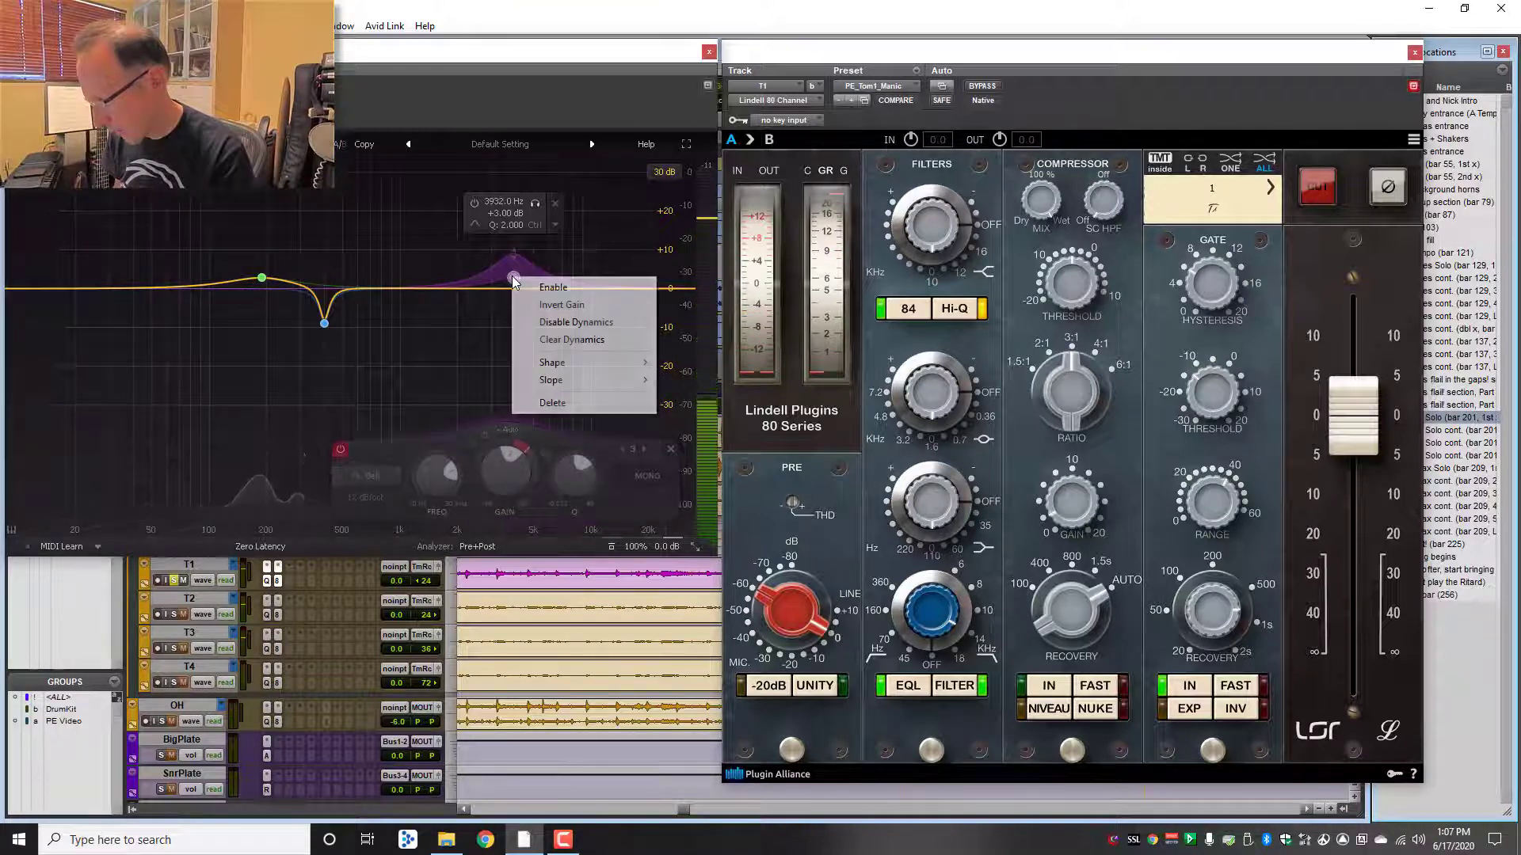
pyautogui.click(553, 287)
pyautogui.press('space')
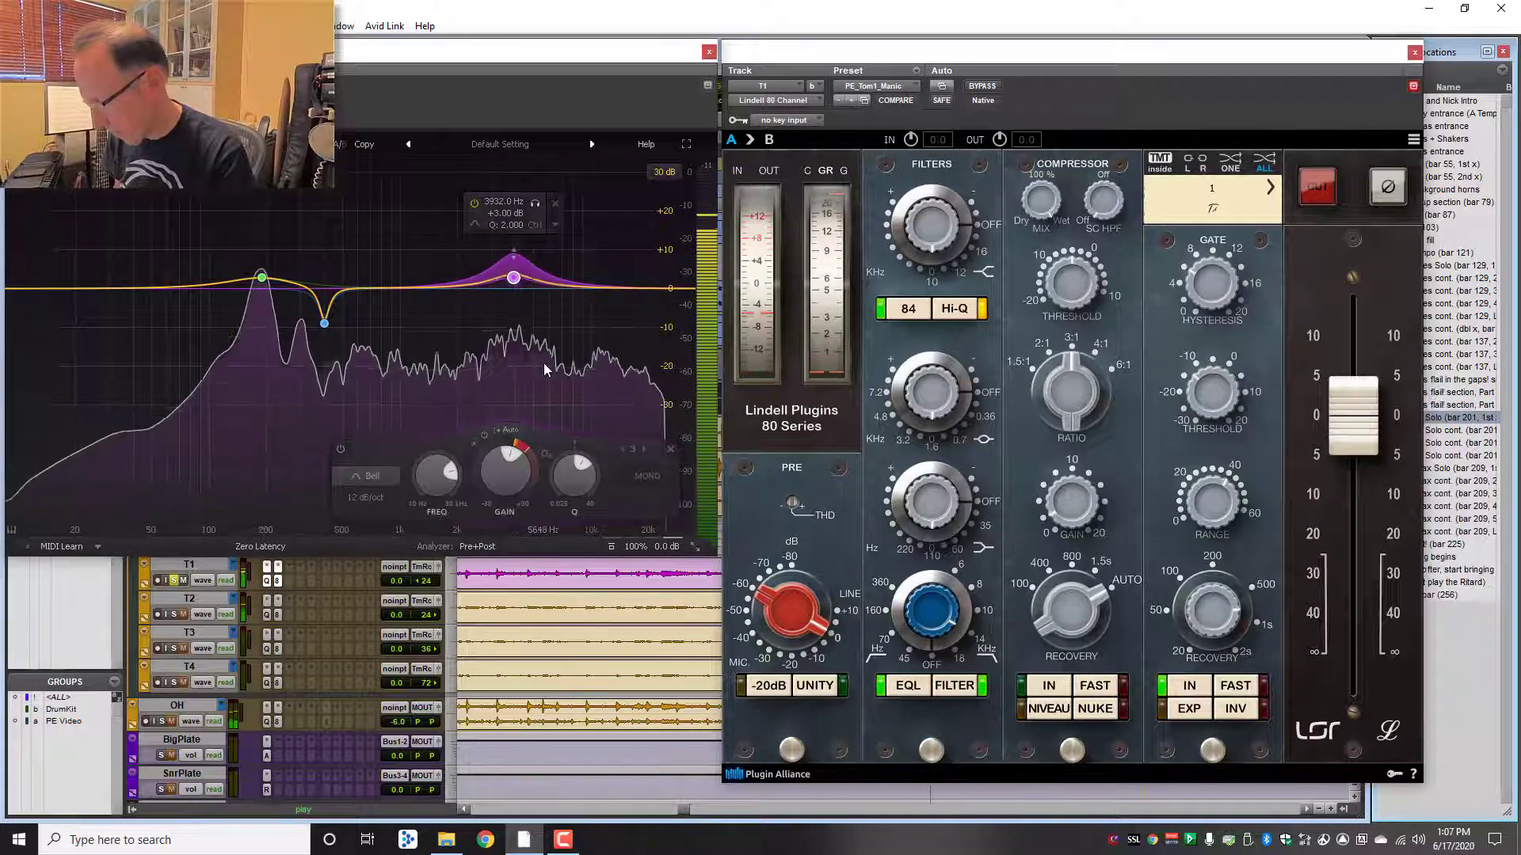
pyautogui.moveTo(513, 274)
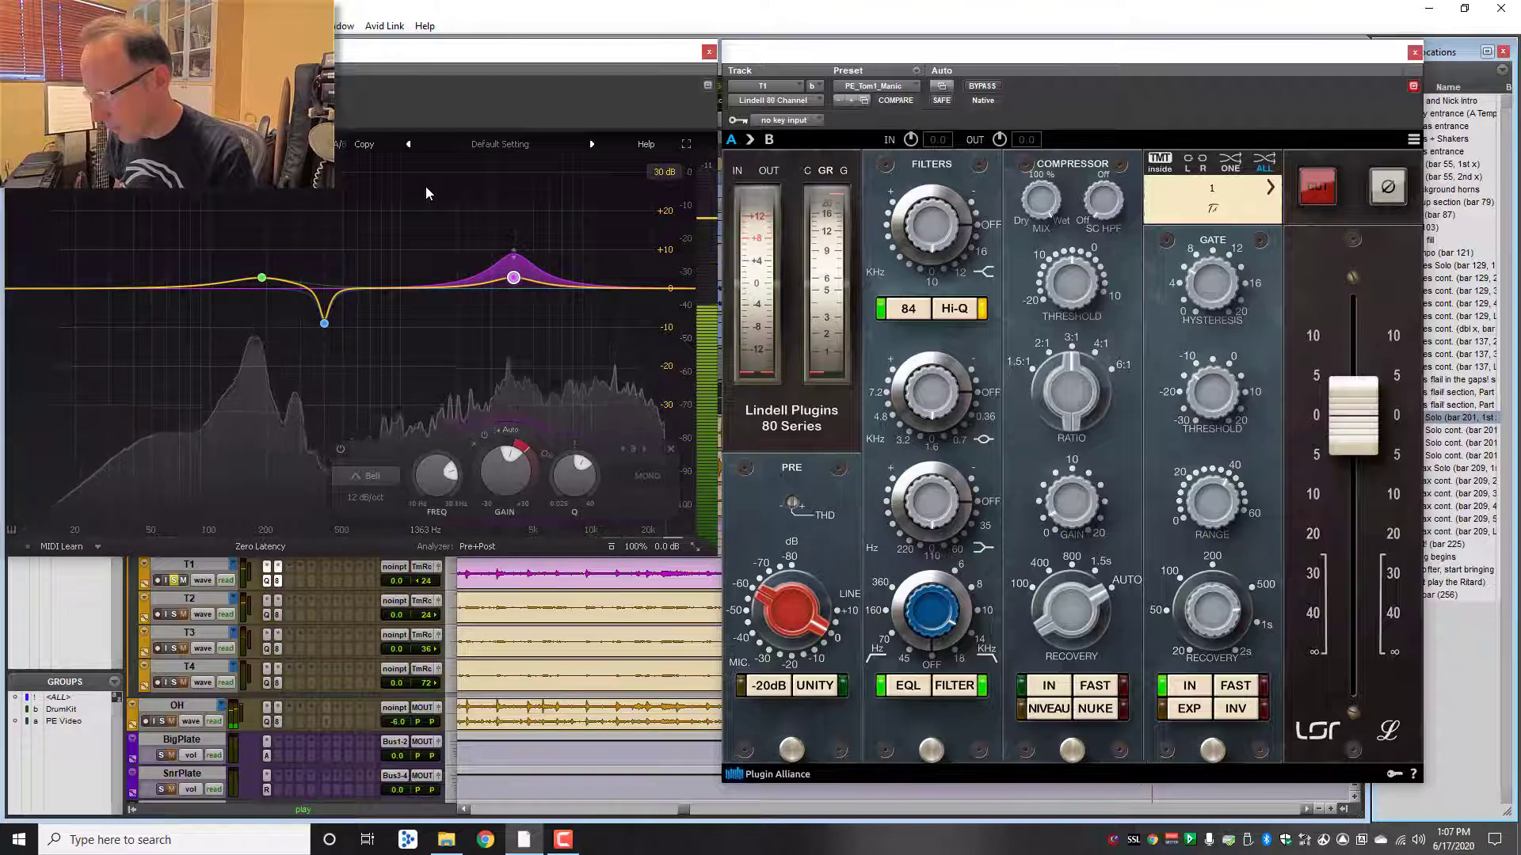
pyautogui.press('space')
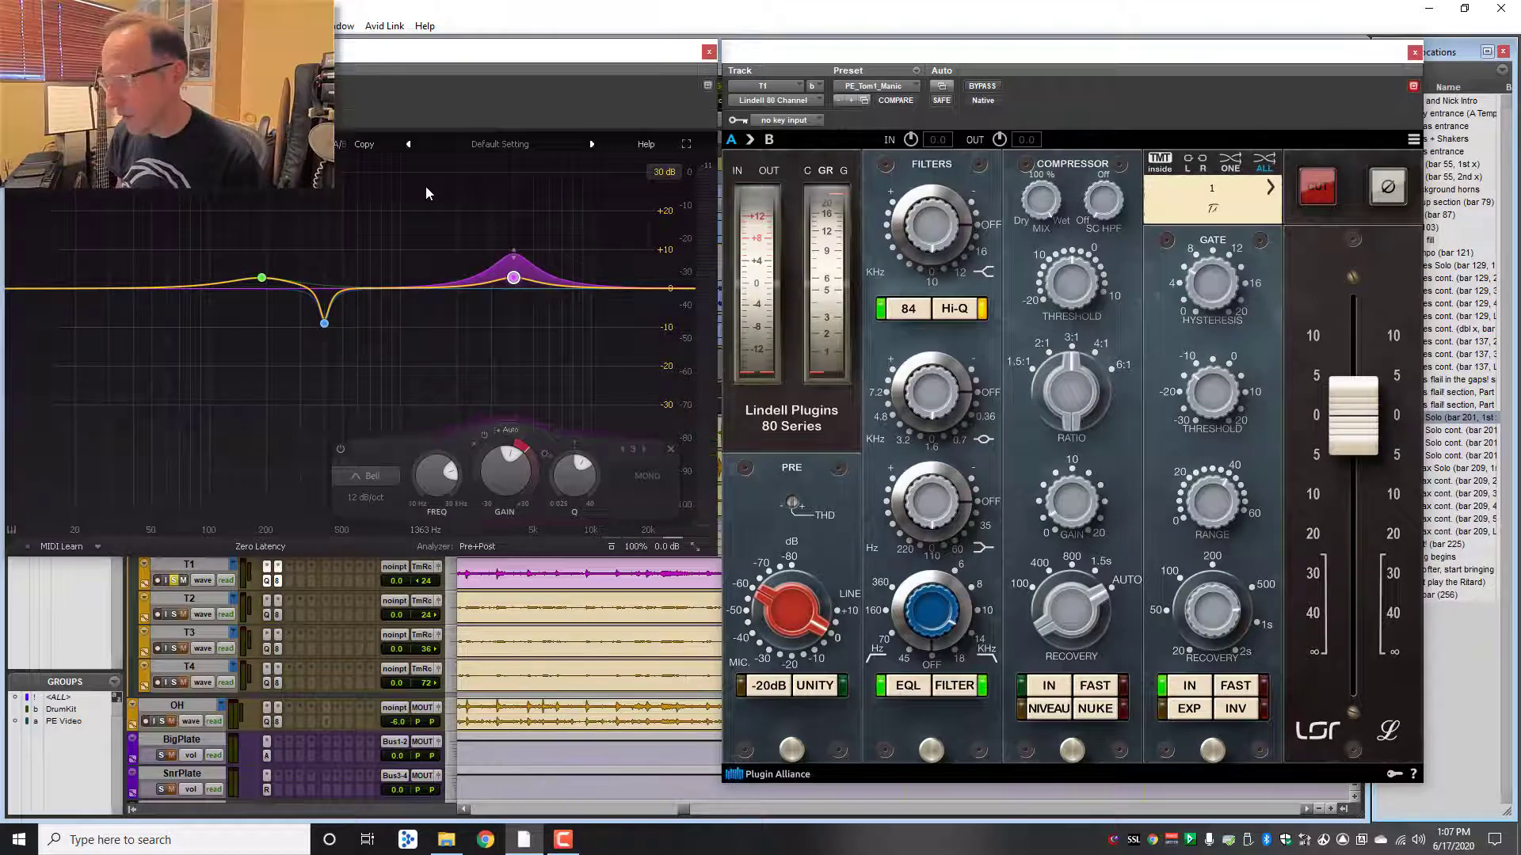
pyautogui.moveTo(324, 324)
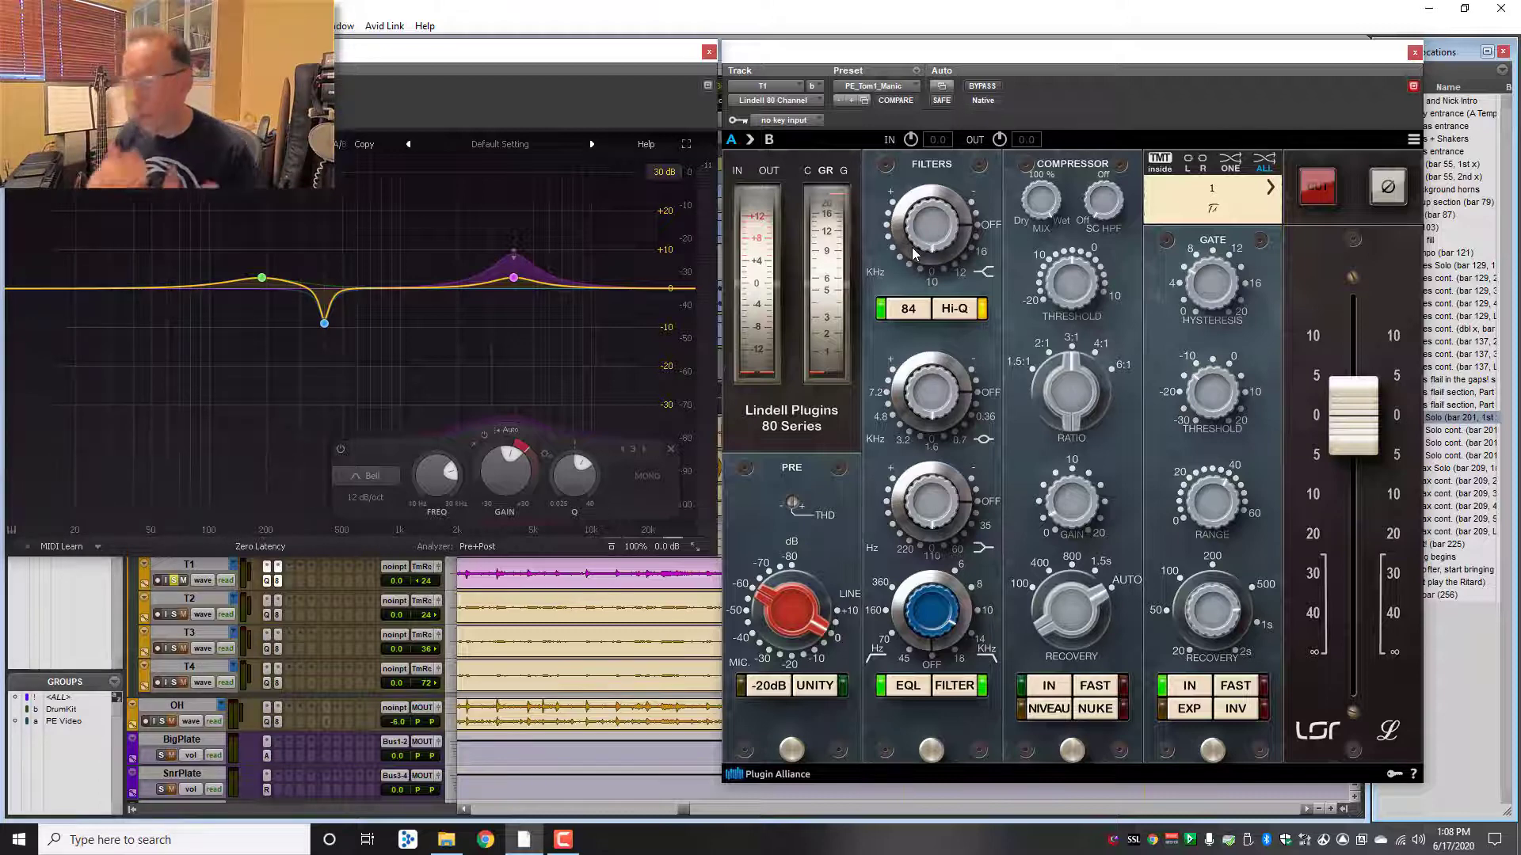
# Step: Close T1's equalizer and channel strip windows, and solo the T2, T3 and T4 tom tracks
pyautogui.click(710, 55)
pyautogui.click(1415, 52)
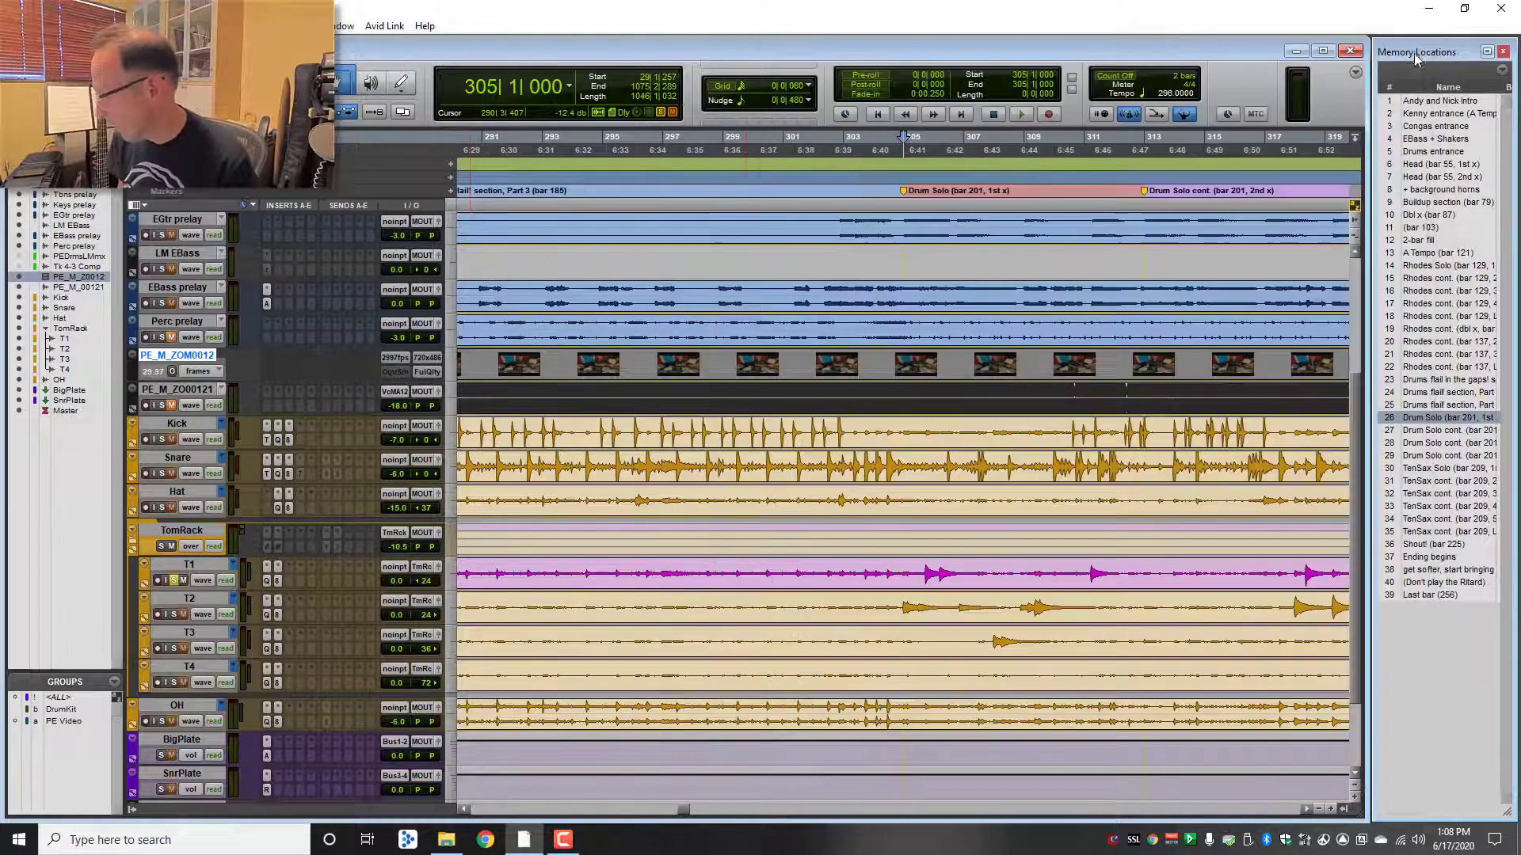
pyautogui.click(173, 615)
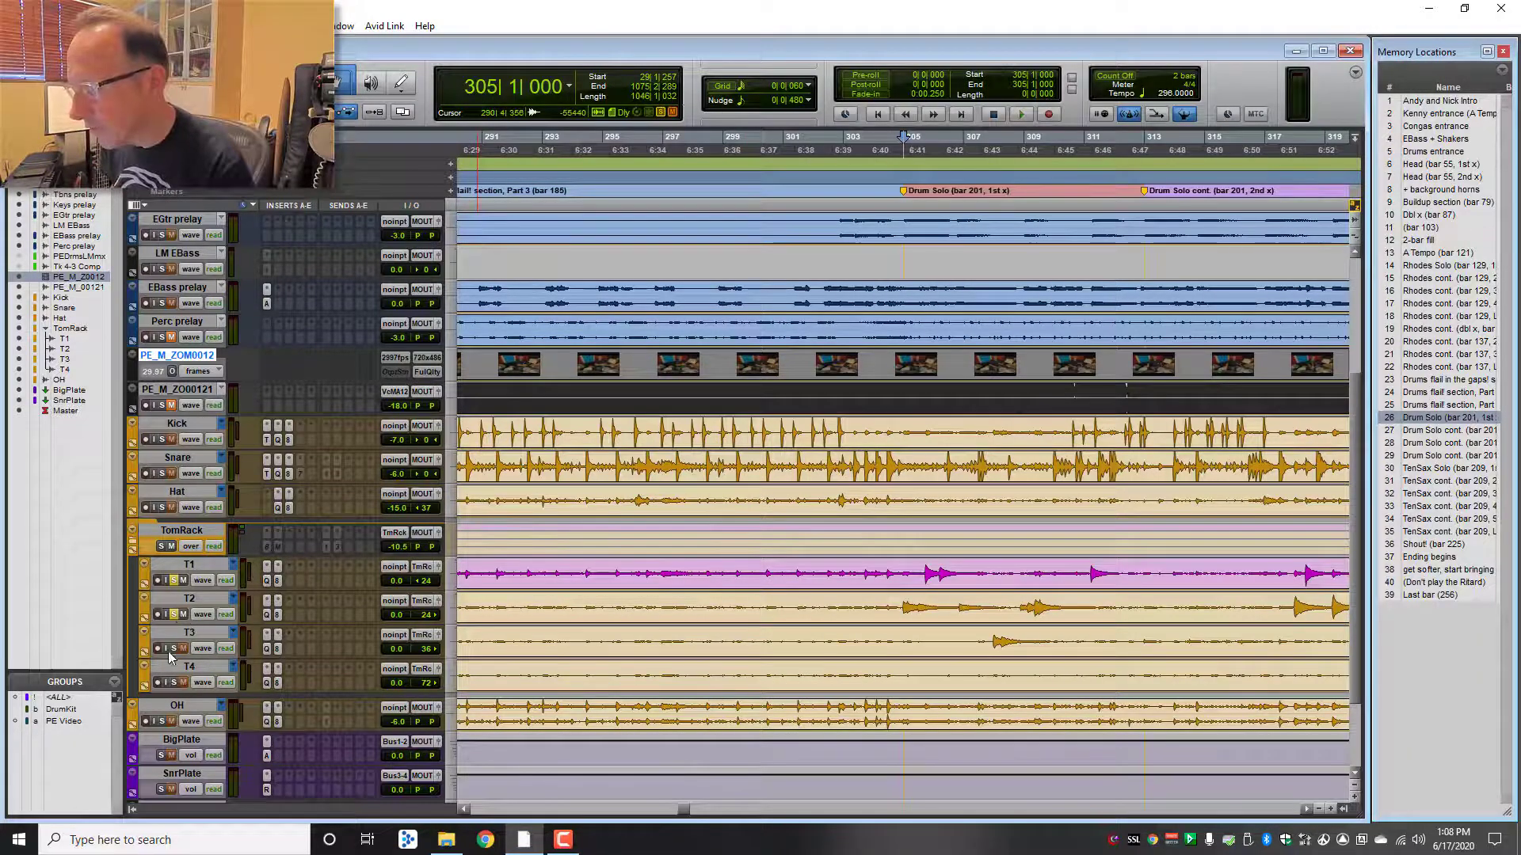
pyautogui.click(174, 649)
pyautogui.click(174, 683)
# Step: Open T2's Pro-Q 3 equalizer to examine its low boost, mid cut and upper dynamic band, then open T3's equalizer
pyautogui.click(268, 615)
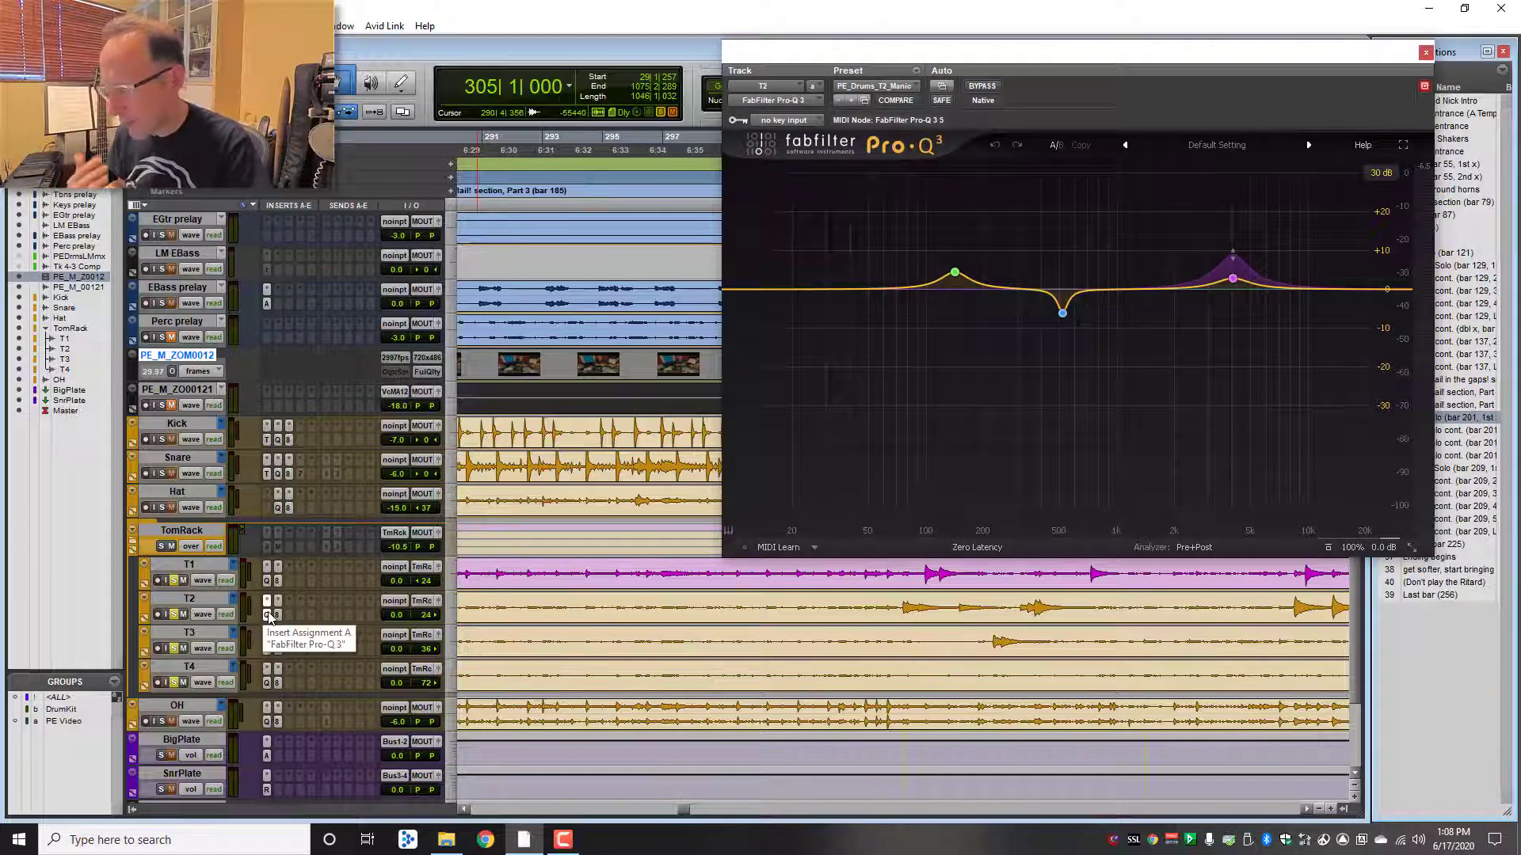
pyautogui.moveTo(954, 279)
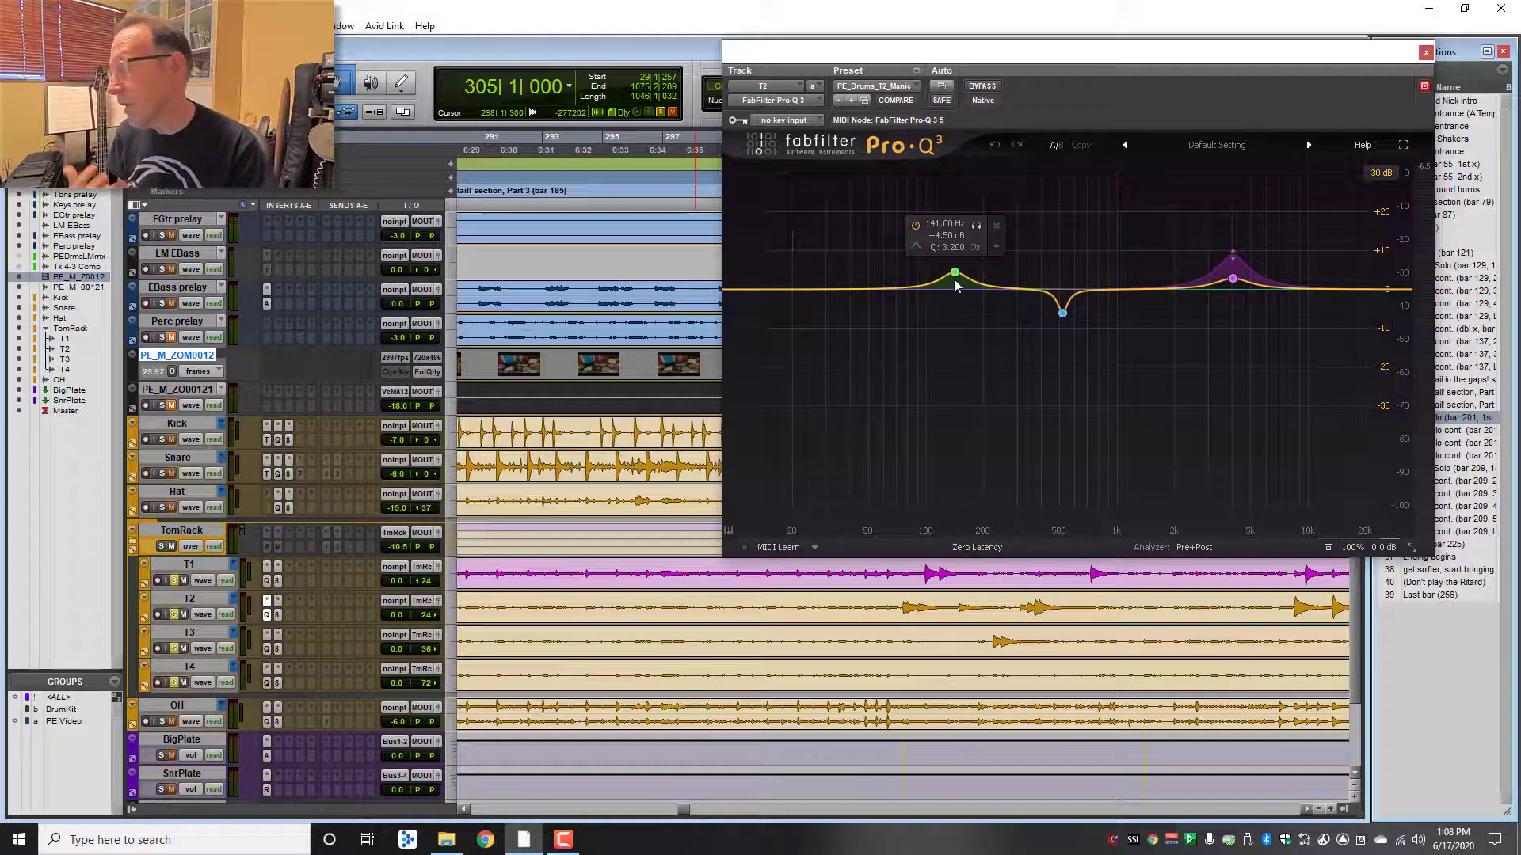
pyautogui.moveTo(1068, 317)
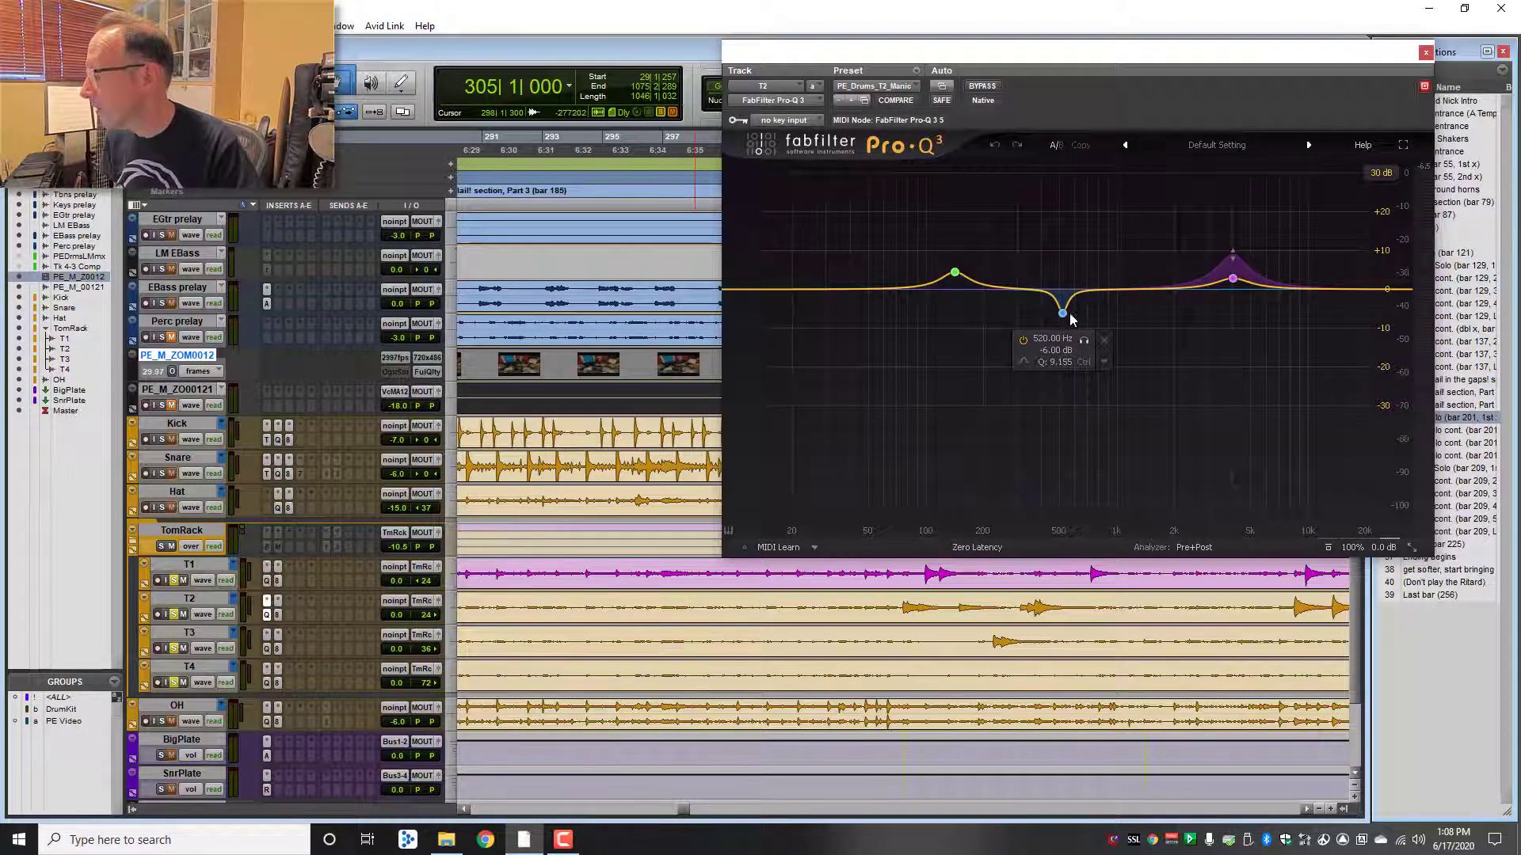
pyautogui.moveTo(1235, 282)
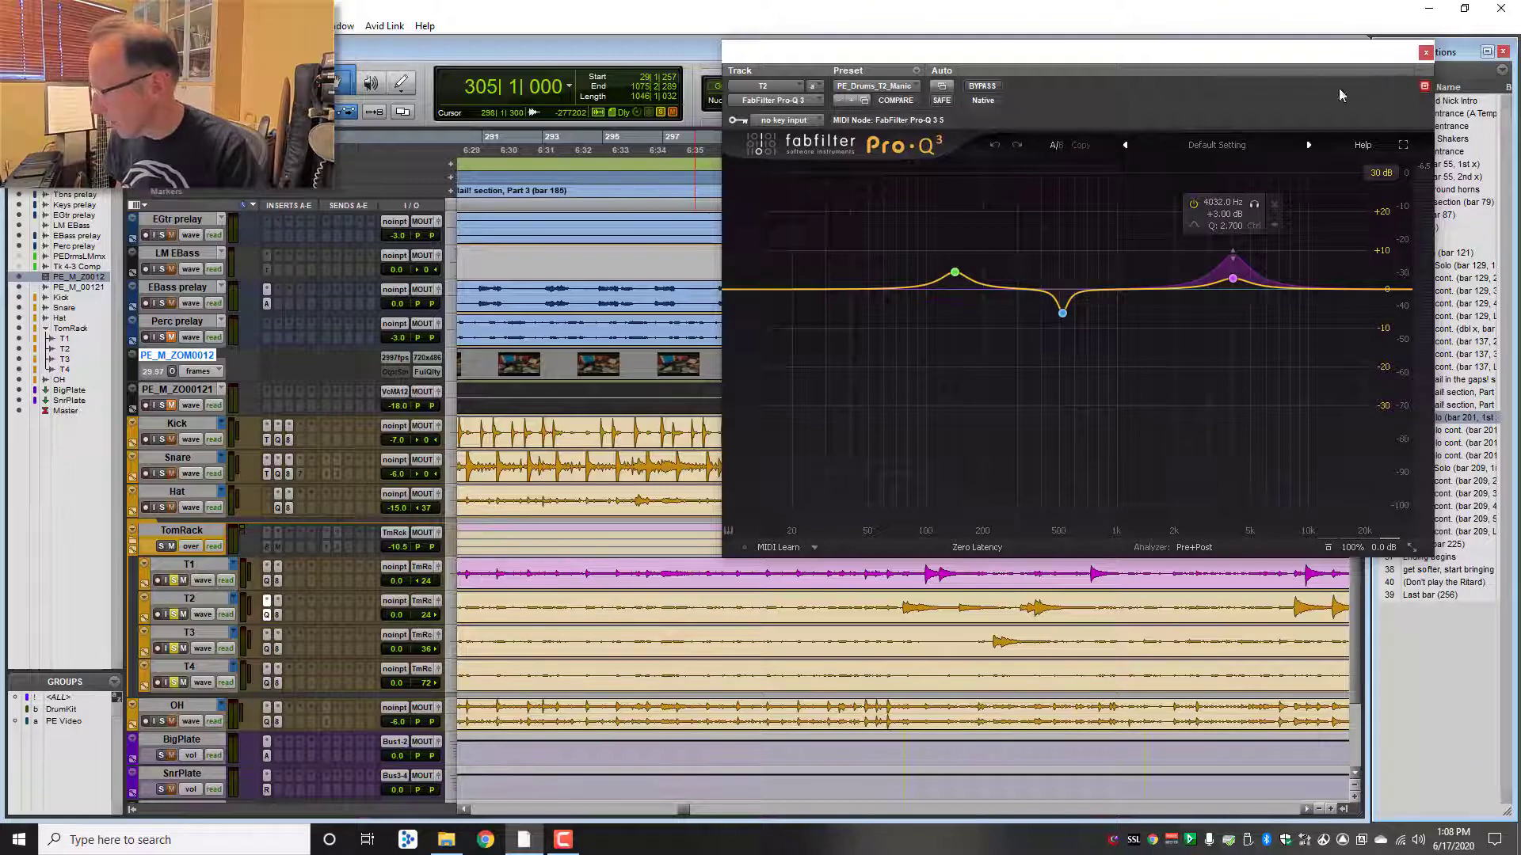
pyautogui.click(278, 648)
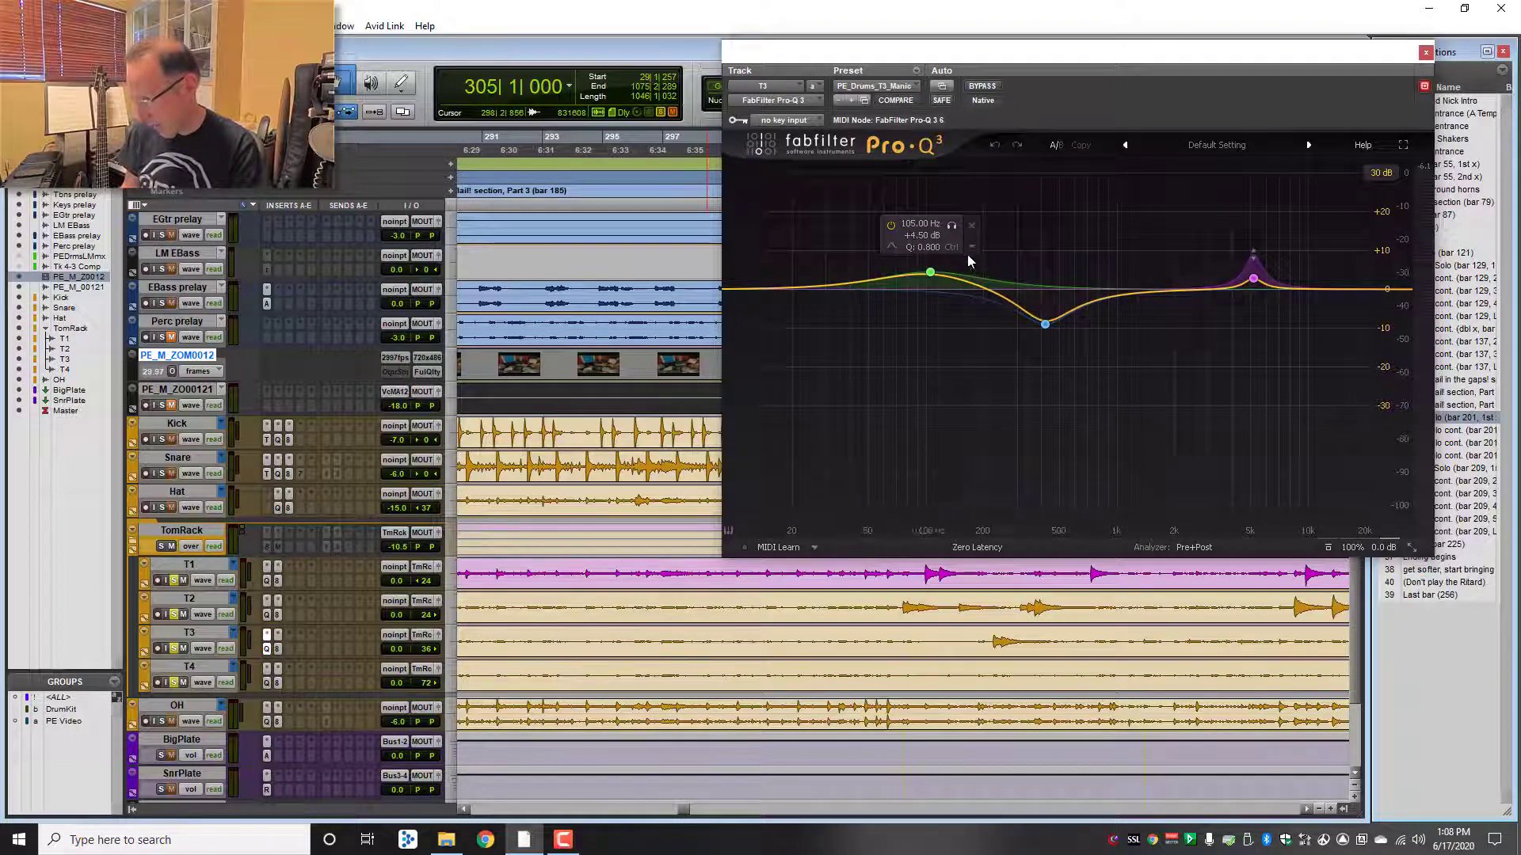
# Step: Compare the Pro-Q 3 curves of T2 and T3, then audition T3's 420 Hz cut band with the band solo
pyautogui.click(267, 600)
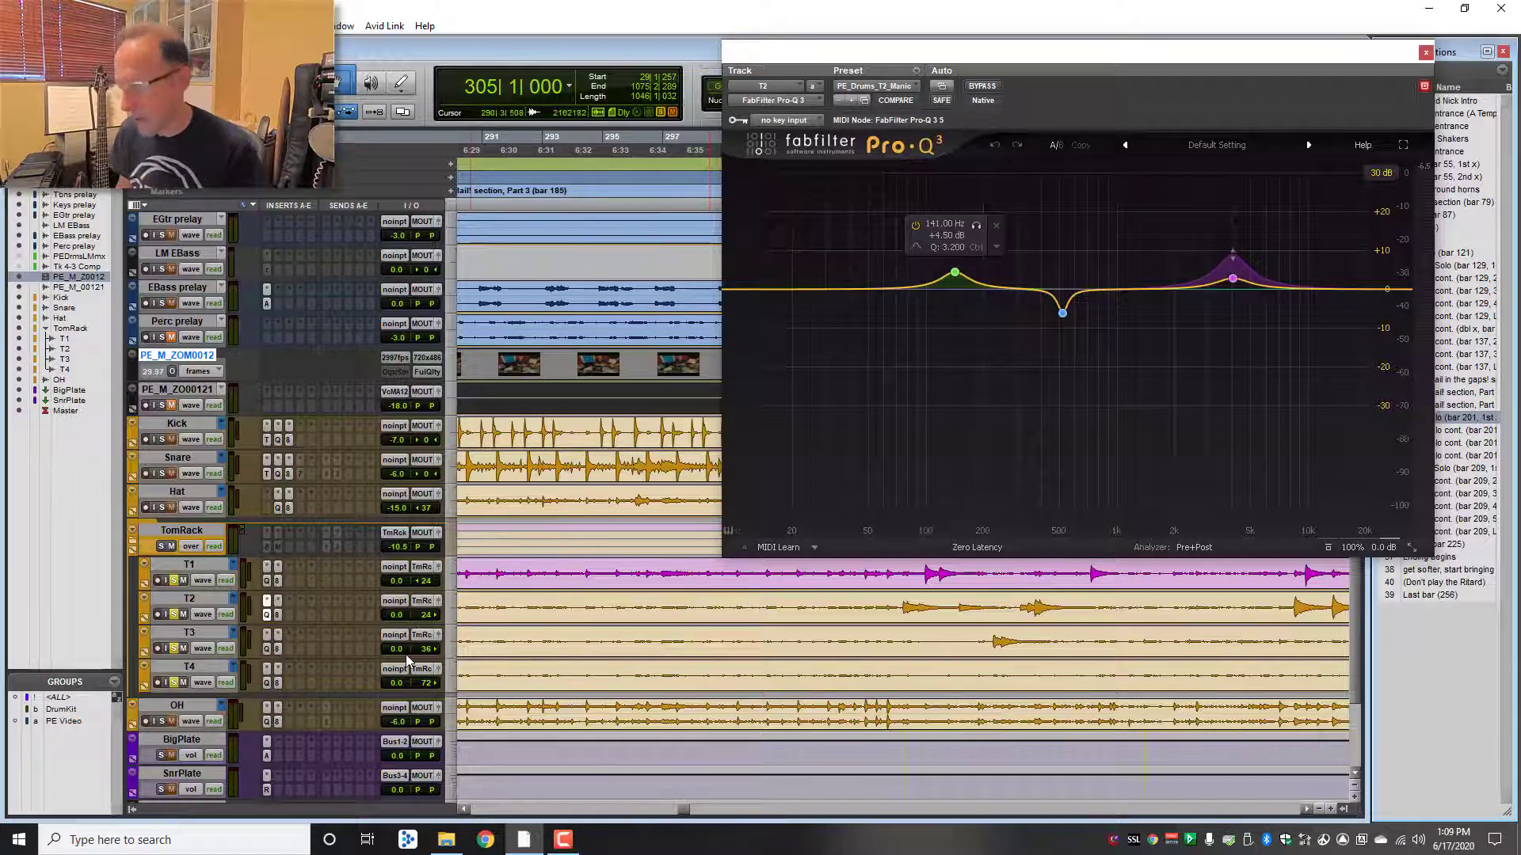
pyautogui.click(267, 649)
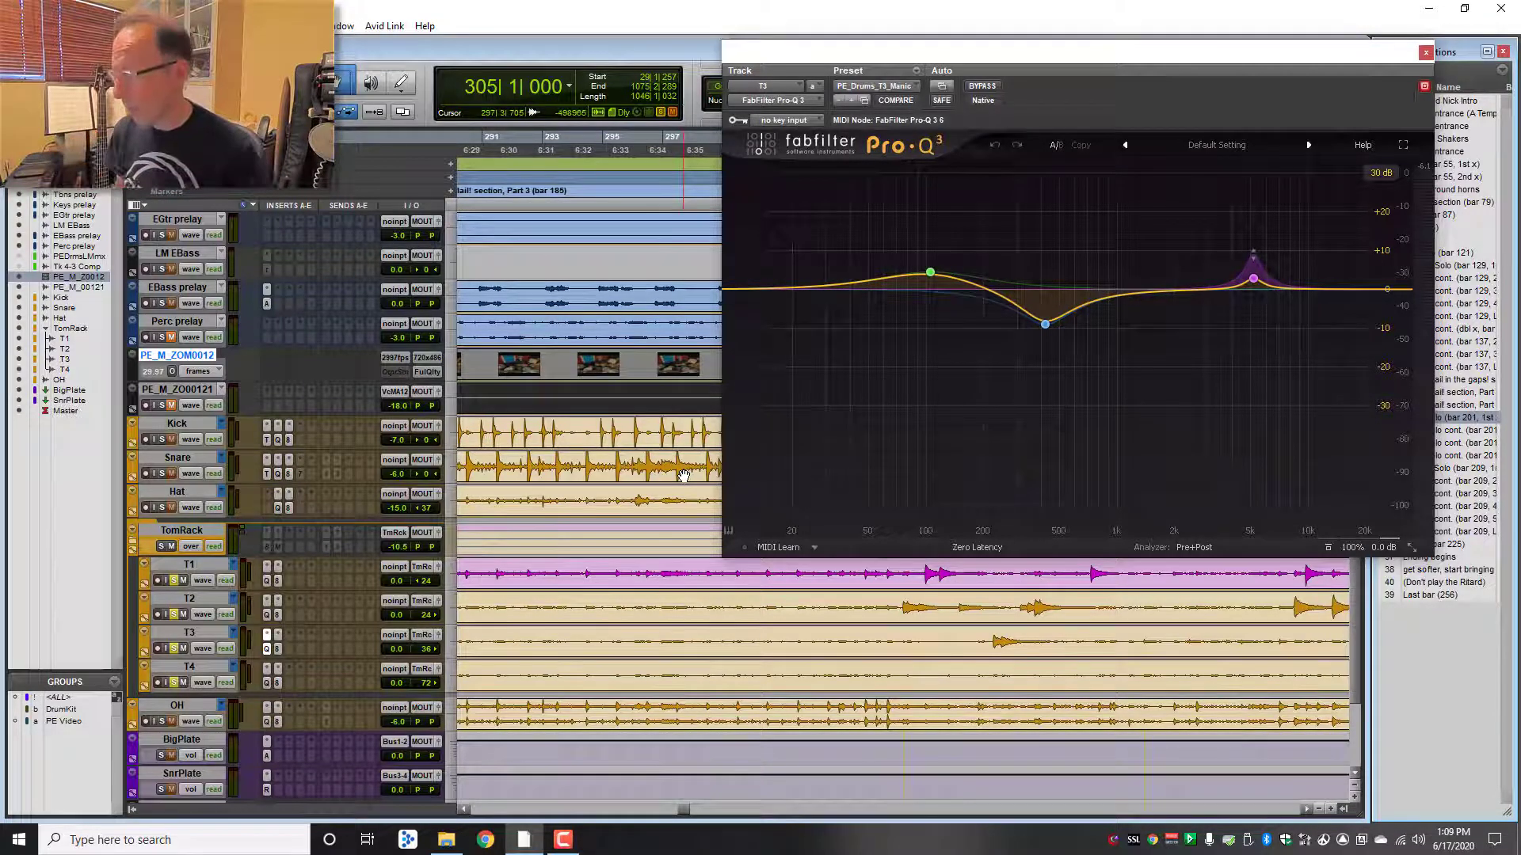
pyautogui.moveTo(889, 340)
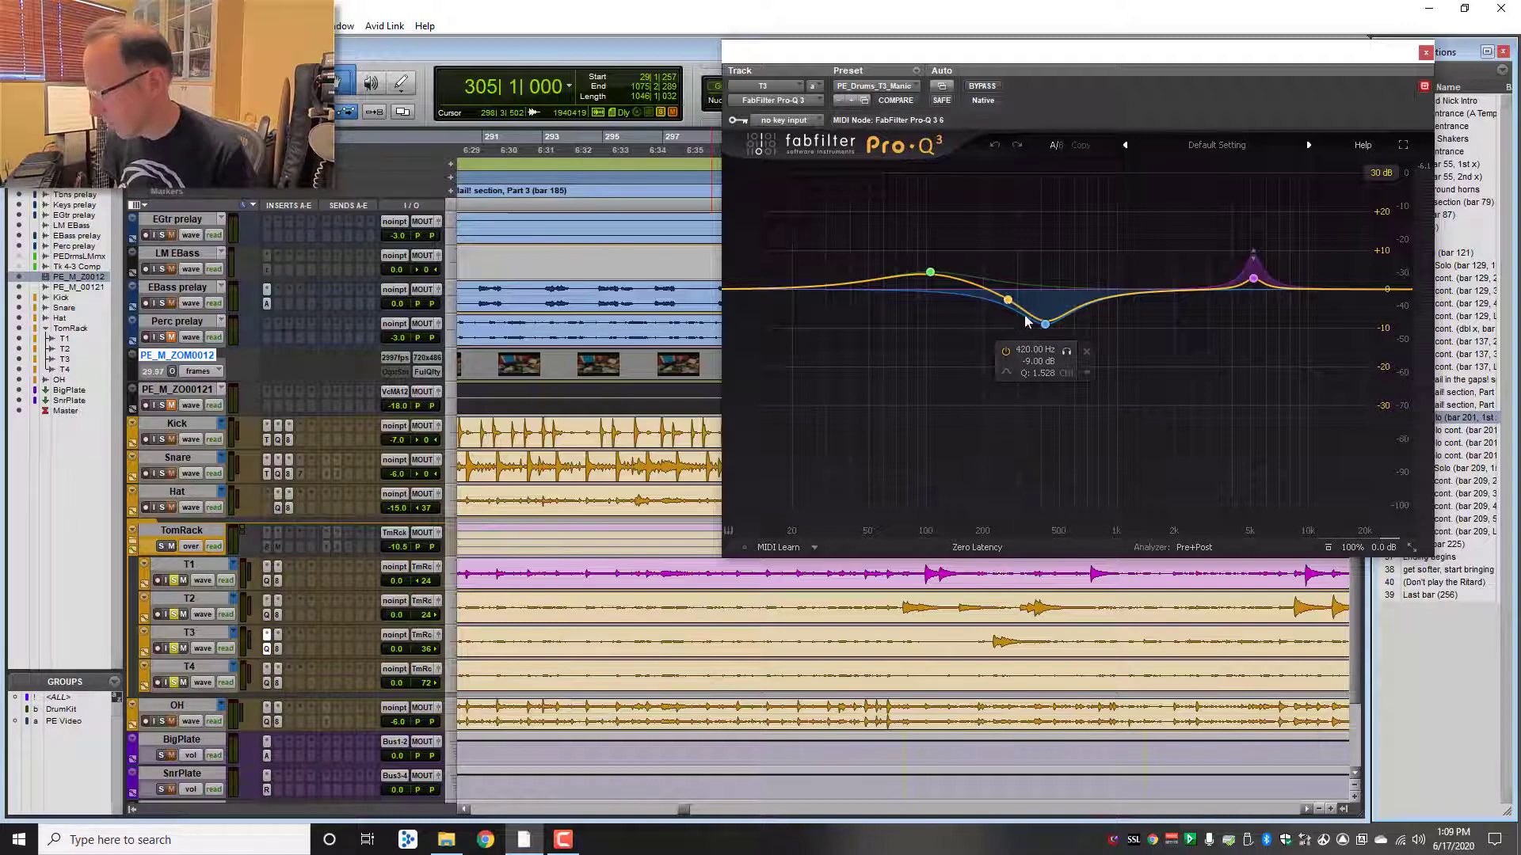
pyautogui.click(1066, 351)
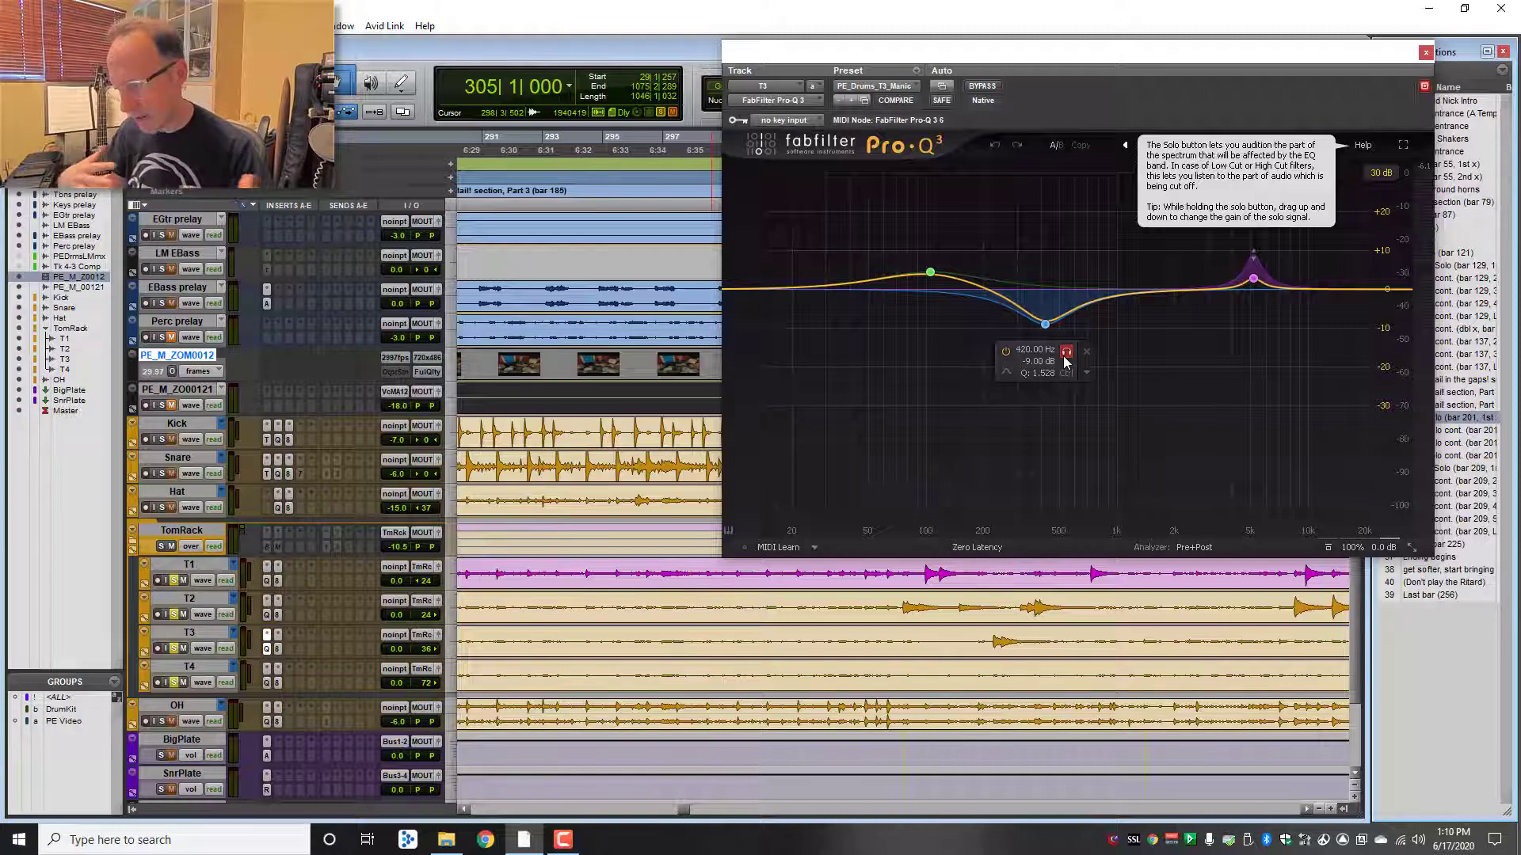
pyautogui.click(1066, 359)
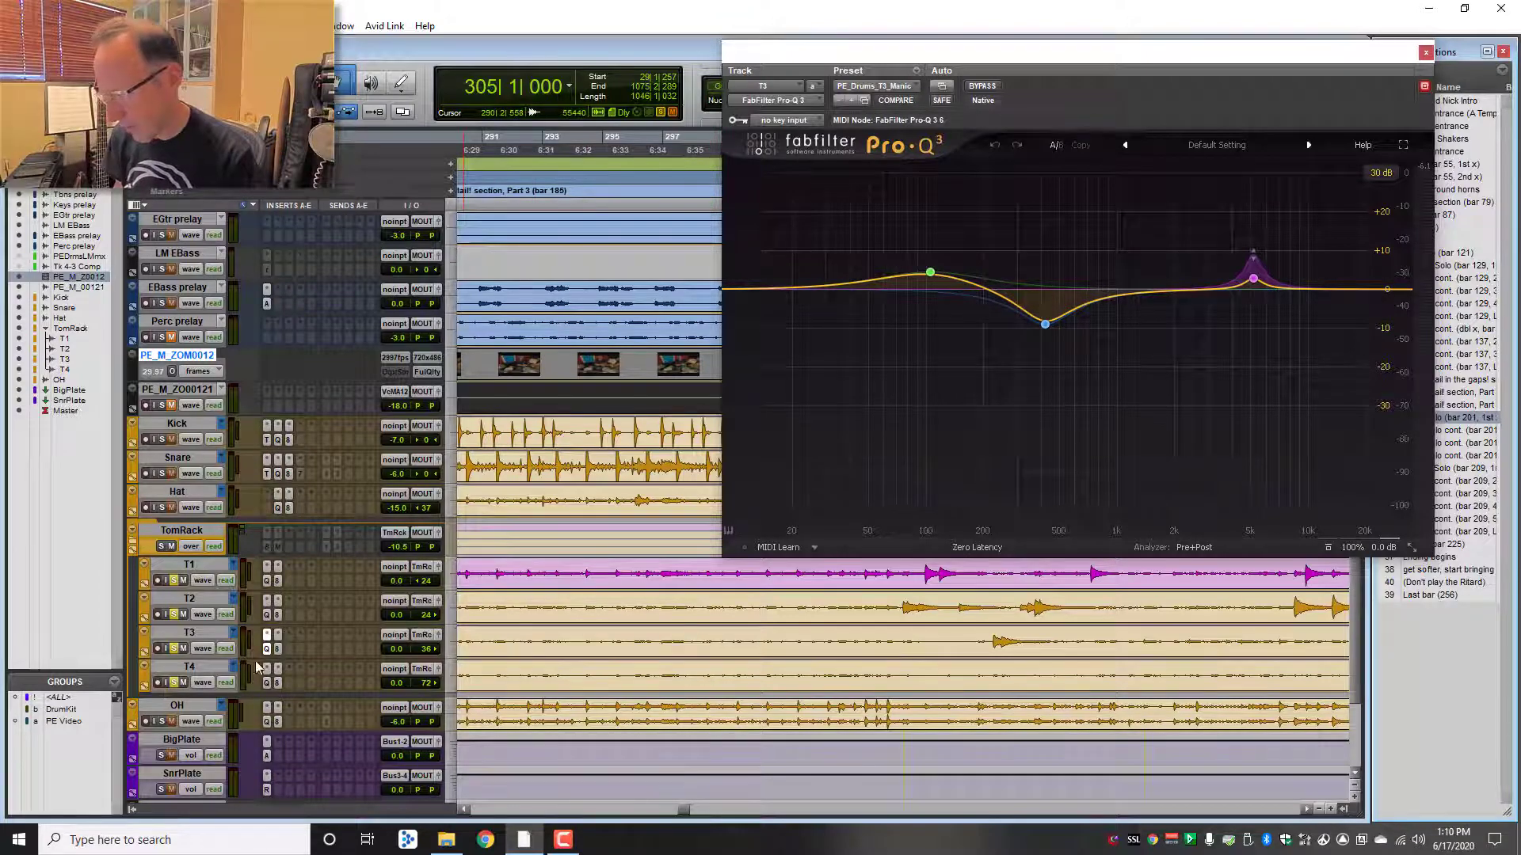
# Step: Examine the low and upper bands in T4's equalizer, then review the Lindell 80 channel strips on T2 and T4 and close them
pyautogui.click(267, 683)
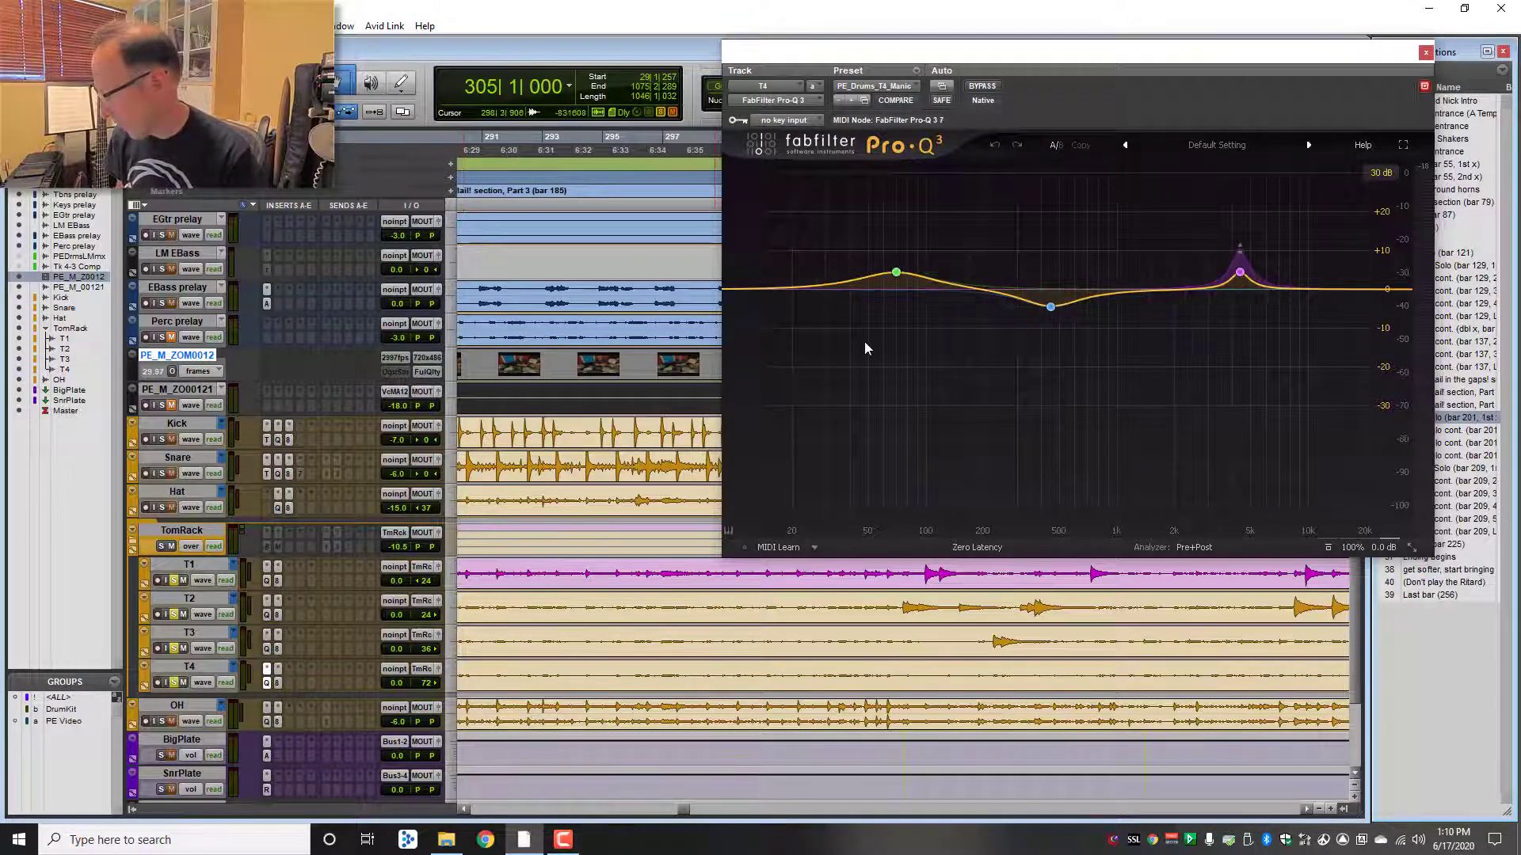
pyautogui.moveTo(893, 293)
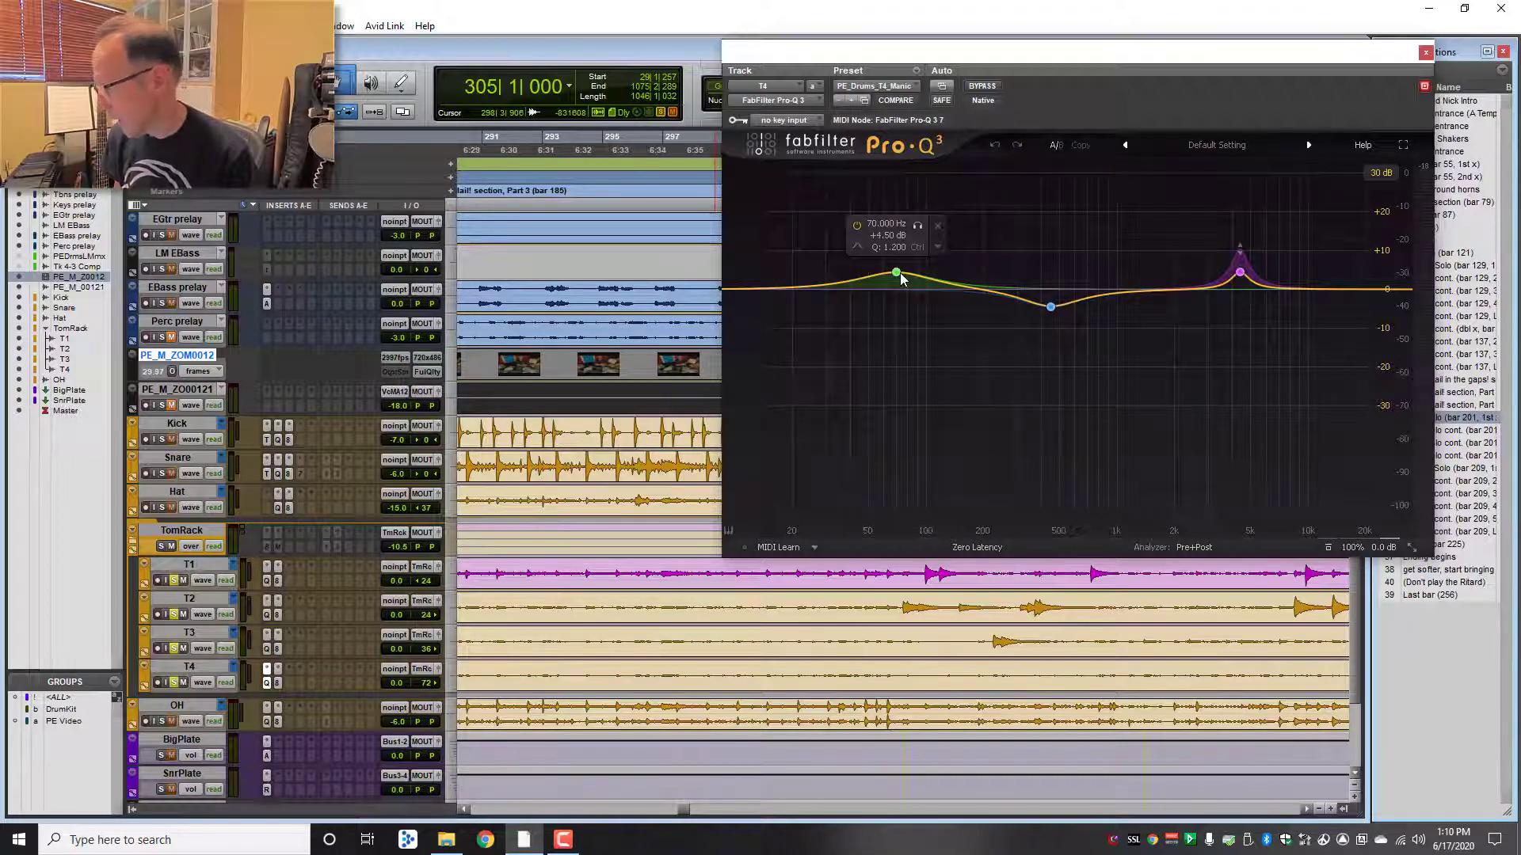
pyautogui.moveTo(1241, 288)
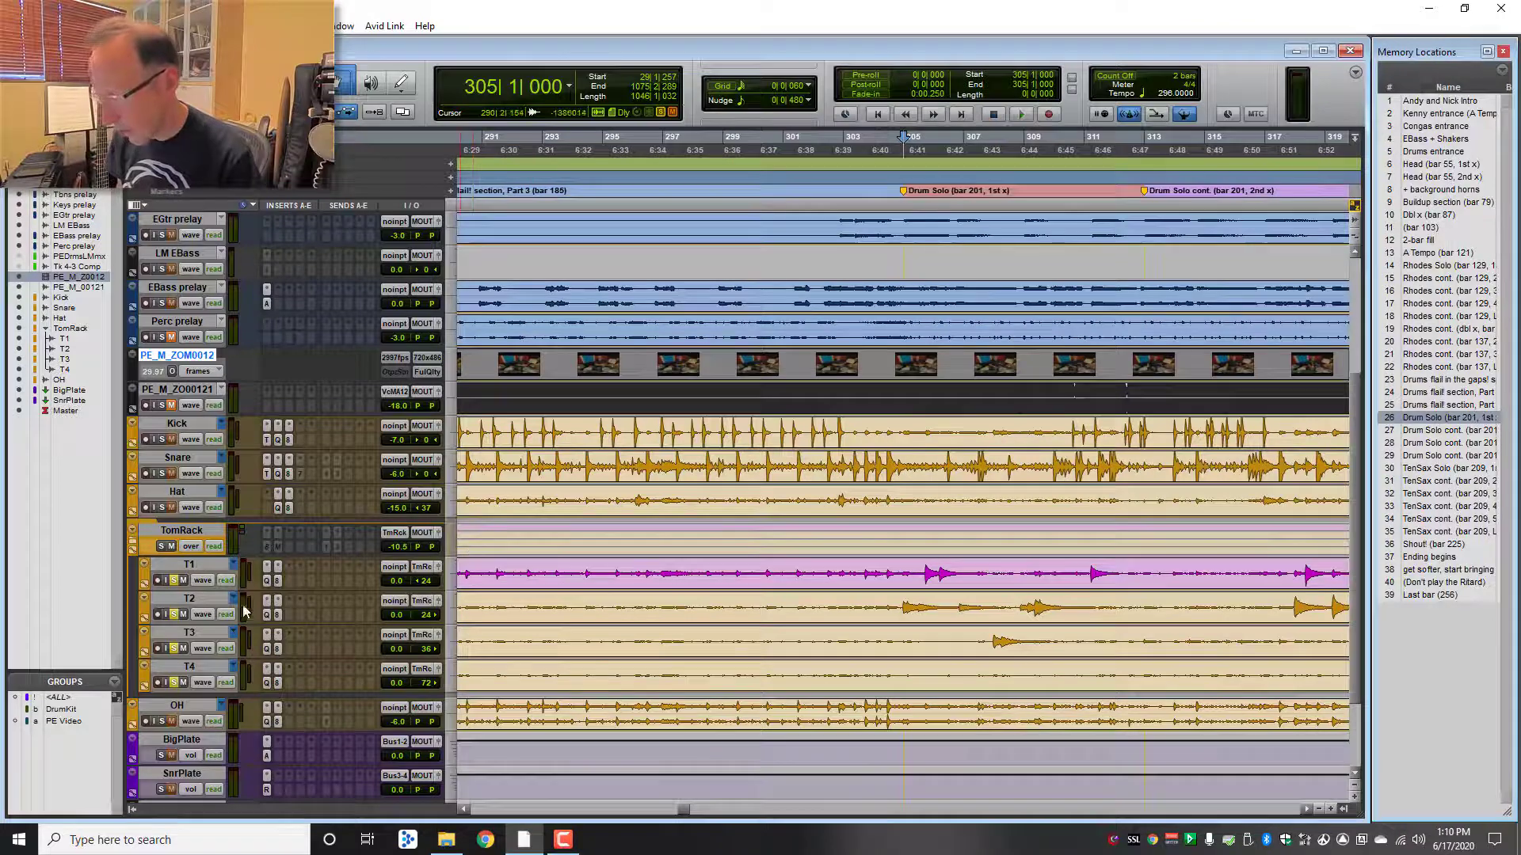
pyautogui.click(279, 614)
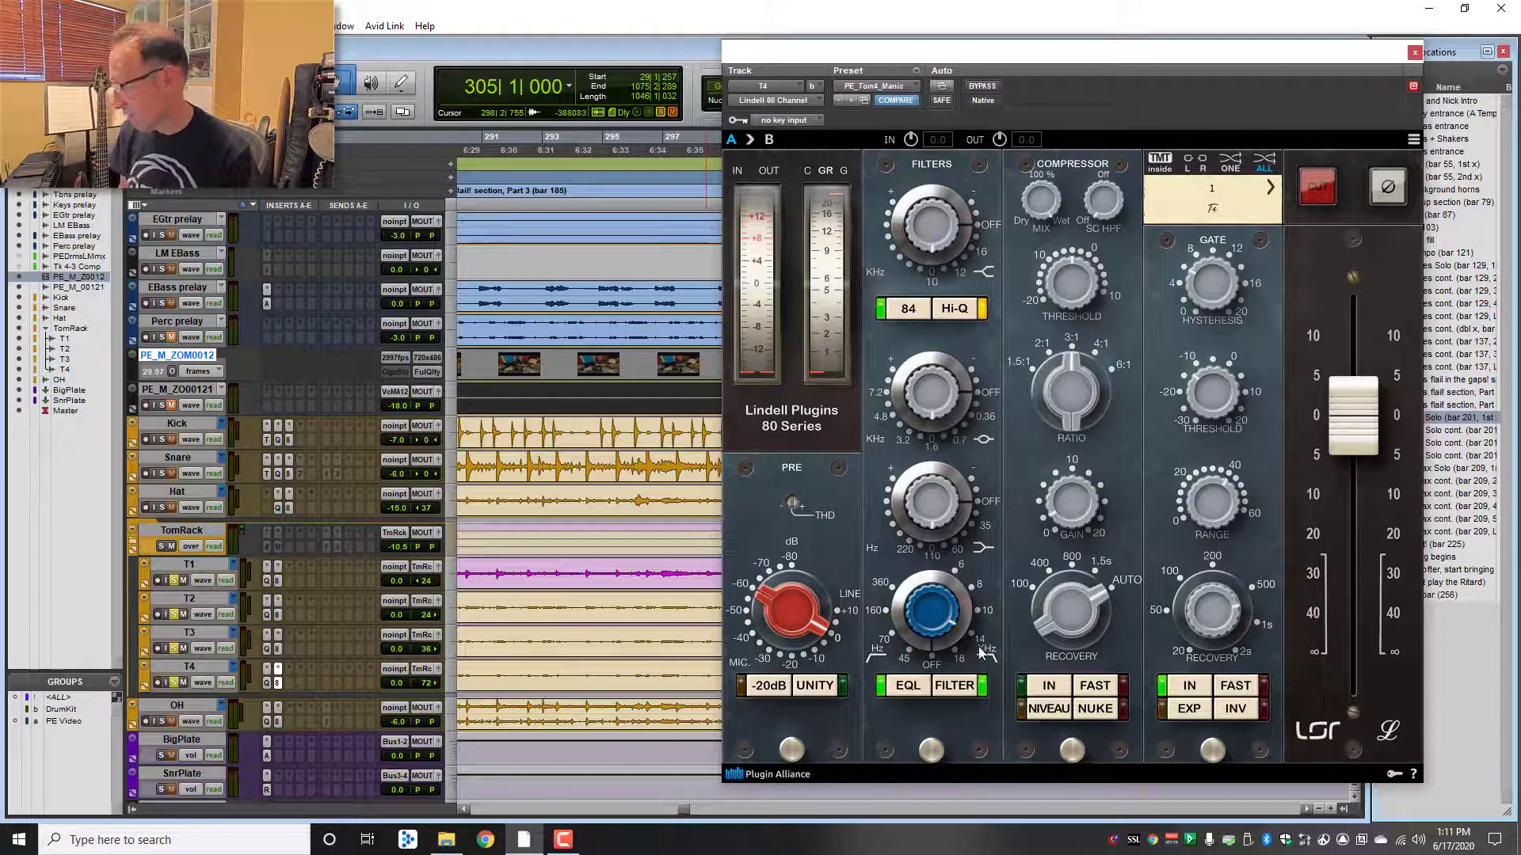
pyautogui.click(1414, 54)
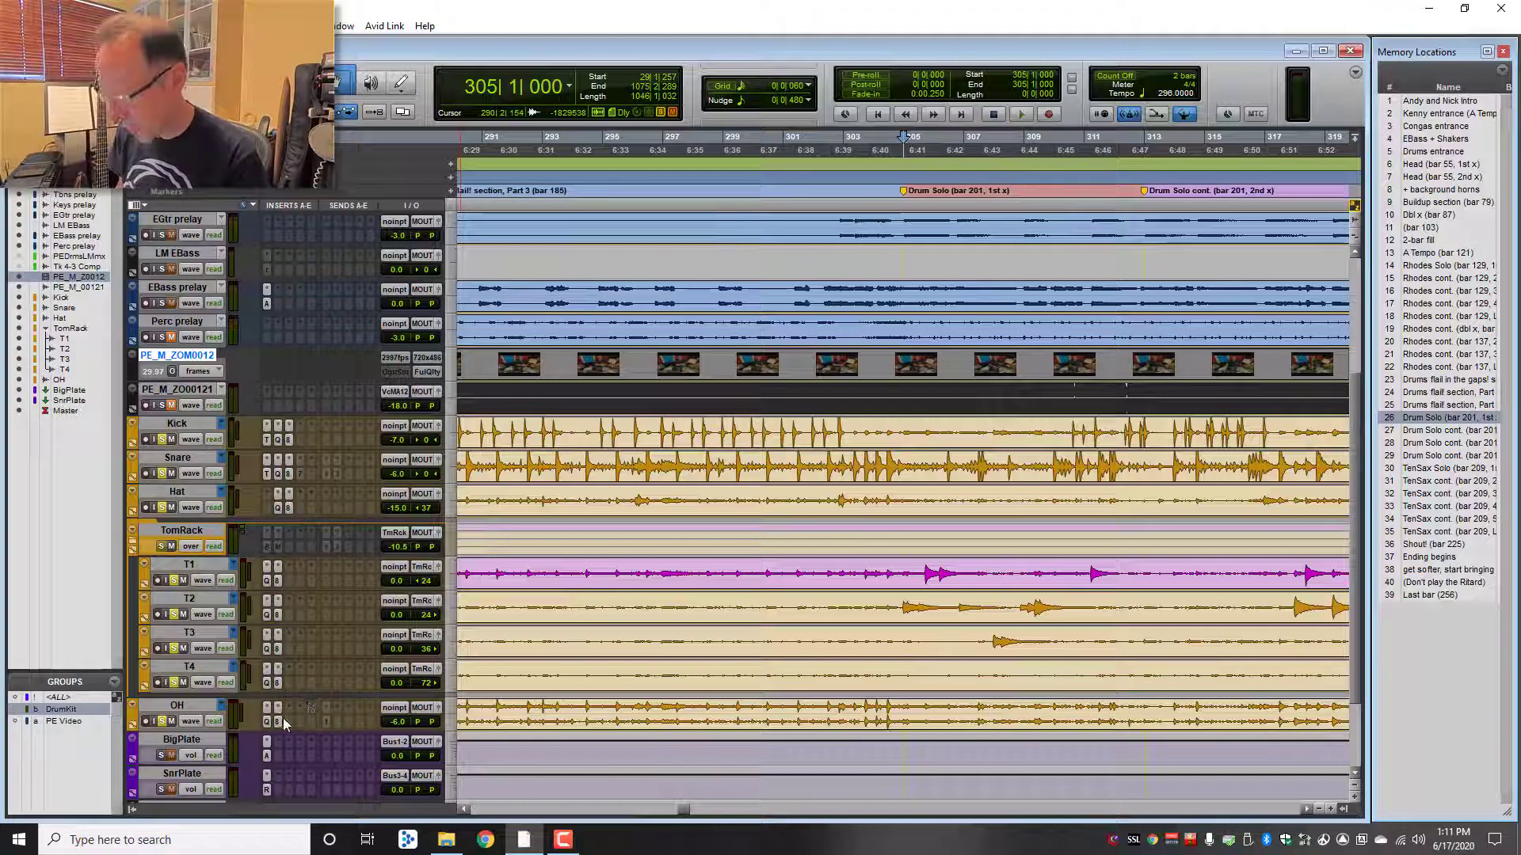
# Step: Play the drum solo with the drum kit's inserts bypassed for comparison, then replay it from bar 305 with the inserts active and the video shown
pyautogui.press('space')
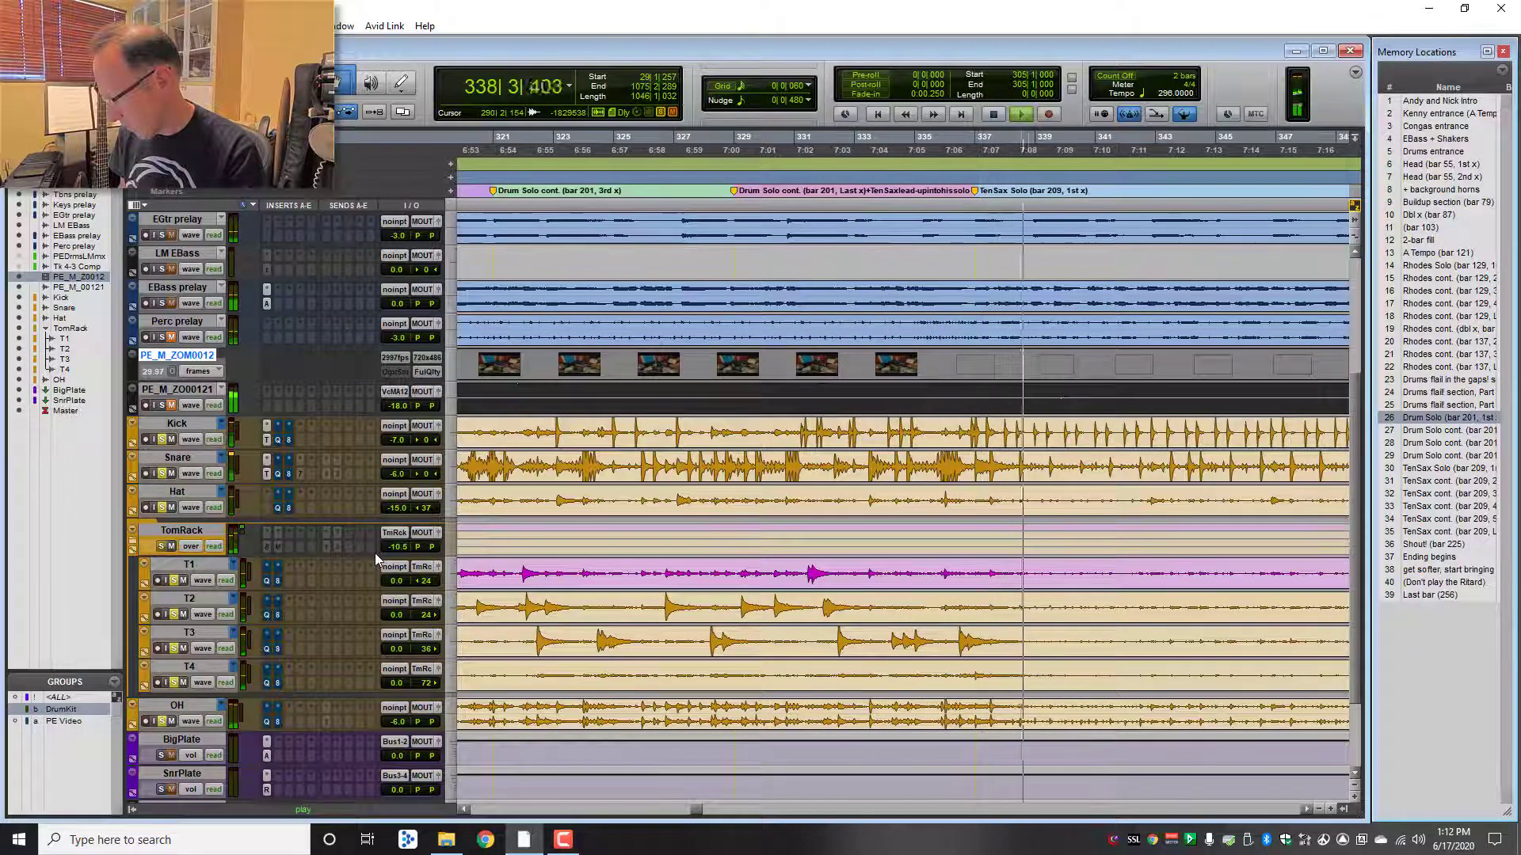
pyautogui.press('space')
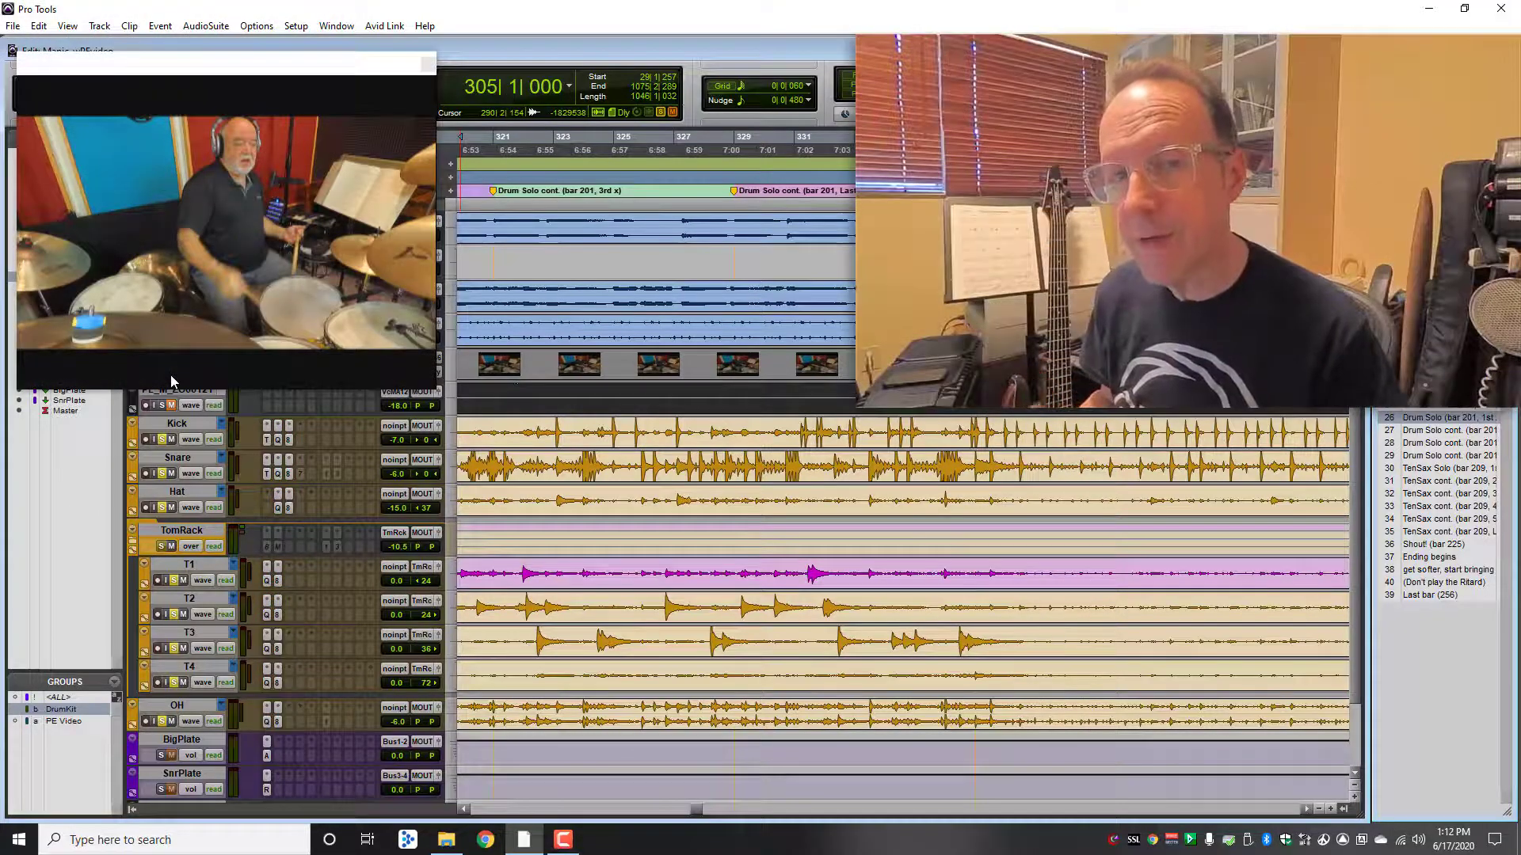
pyautogui.press('space')
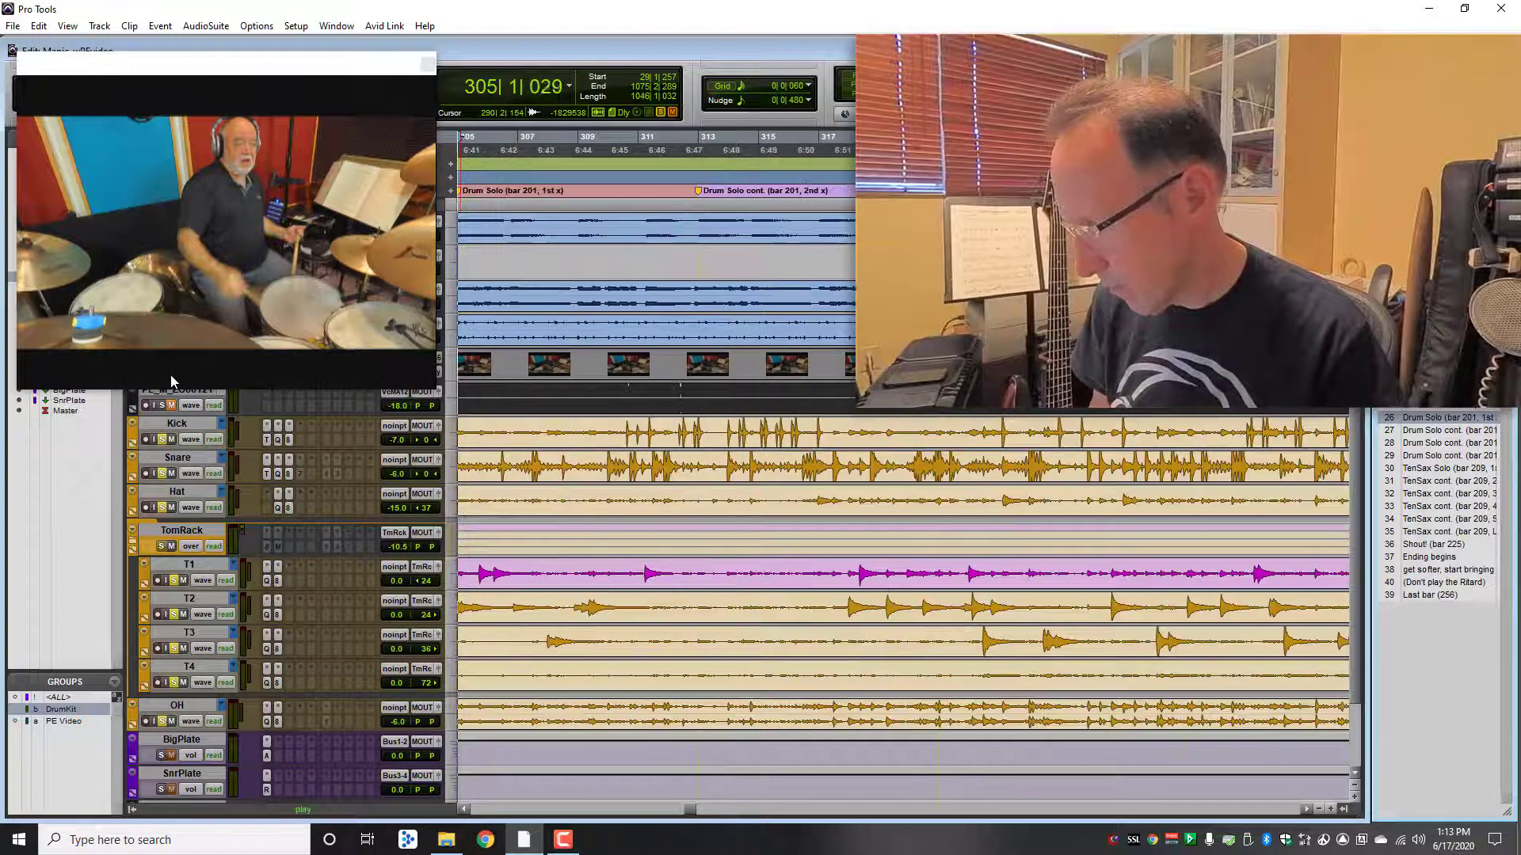